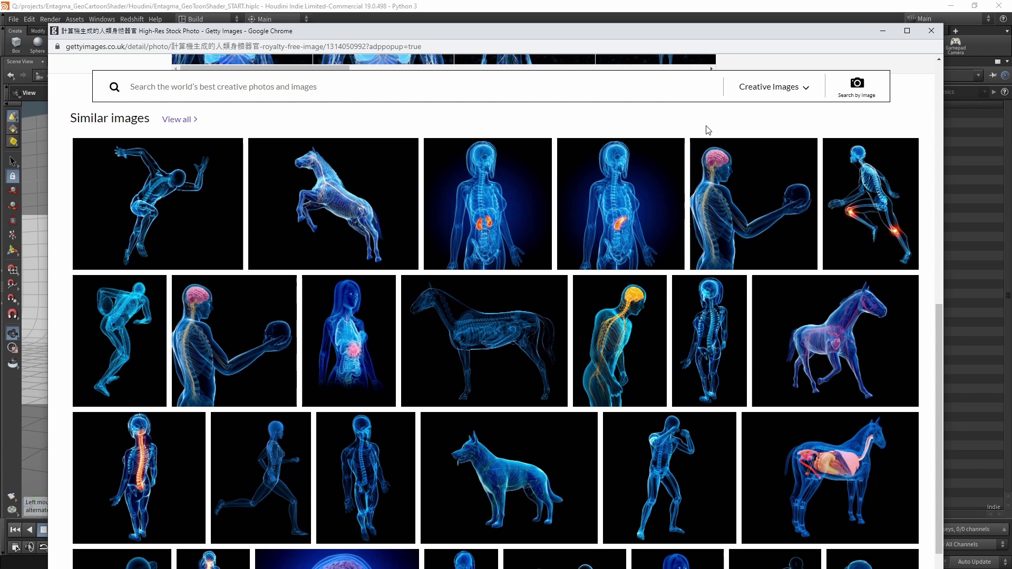
Switch from Chrome back to the Houdini scene showing the light, SHOTCAM1 and BG objects.
{"action": "key", "text": "alt+Tab"}
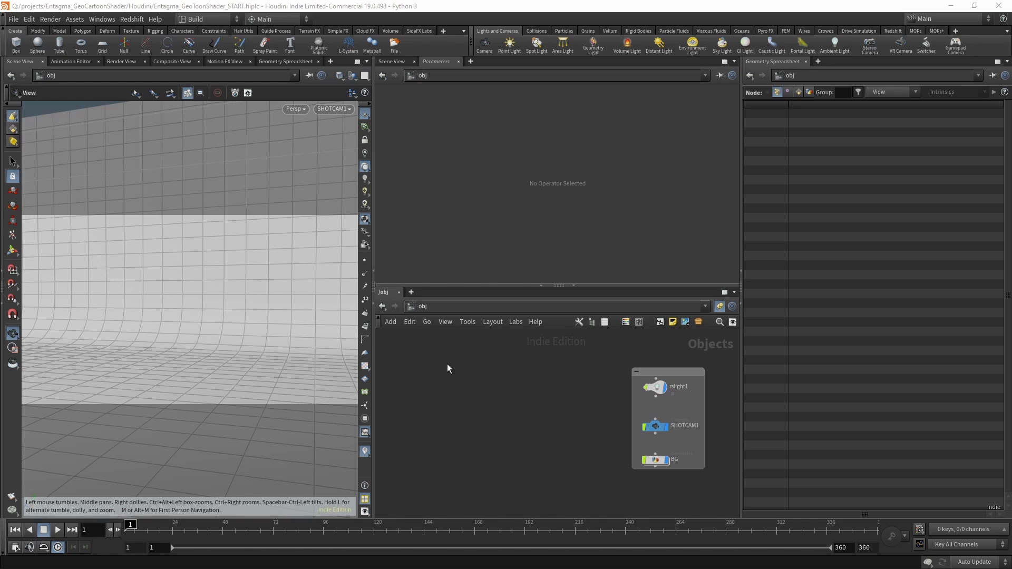
Create a Geometry object, geo1, and dive inside it.
{"action": "key", "text": "Tab"}
{"action": "type", "text": "geo"}
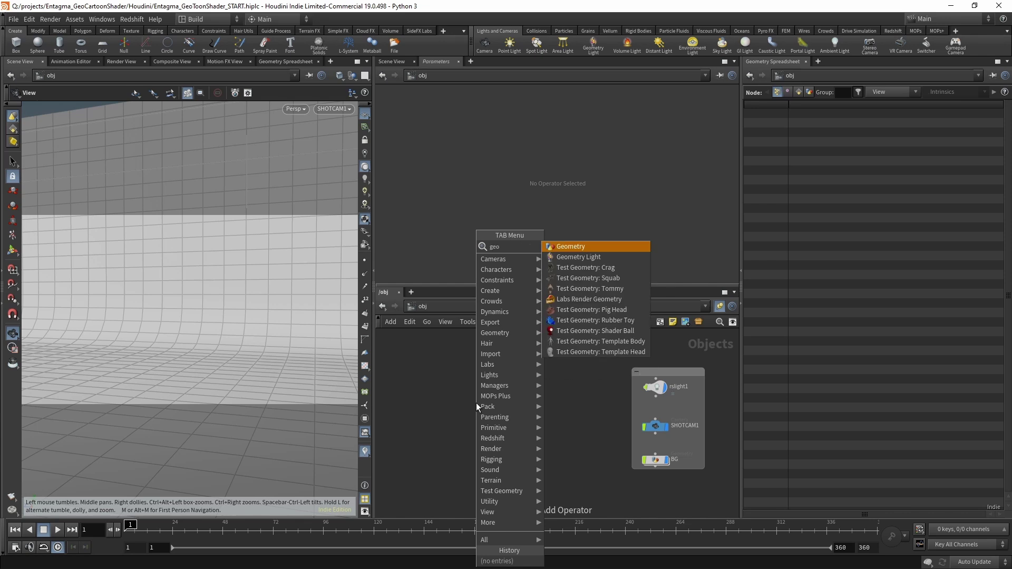
{"action": "key", "text": "Return"}
{"action": "left_click", "coordinate": [476, 403]}
{"action": "double_click", "coordinate": [479, 402]}
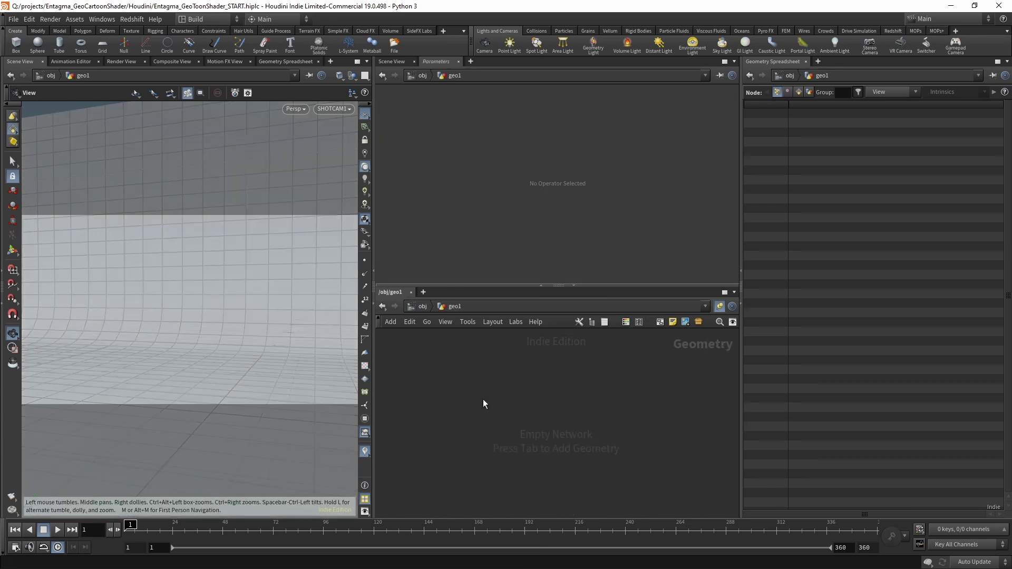
Add a Test Geometry: Pig Head with Easy difficulty, raised 2 units in Y.
{"action": "key", "text": "Tab"}
{"action": "type", "text": "pighe"}
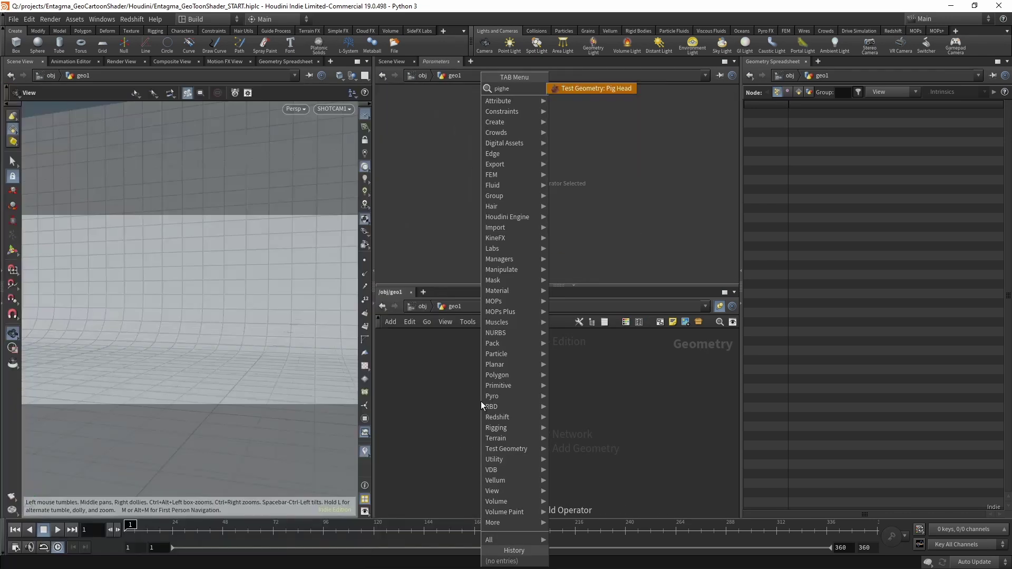
{"action": "key", "text": "Return"}
{"action": "left_click", "coordinate": [481, 400]}
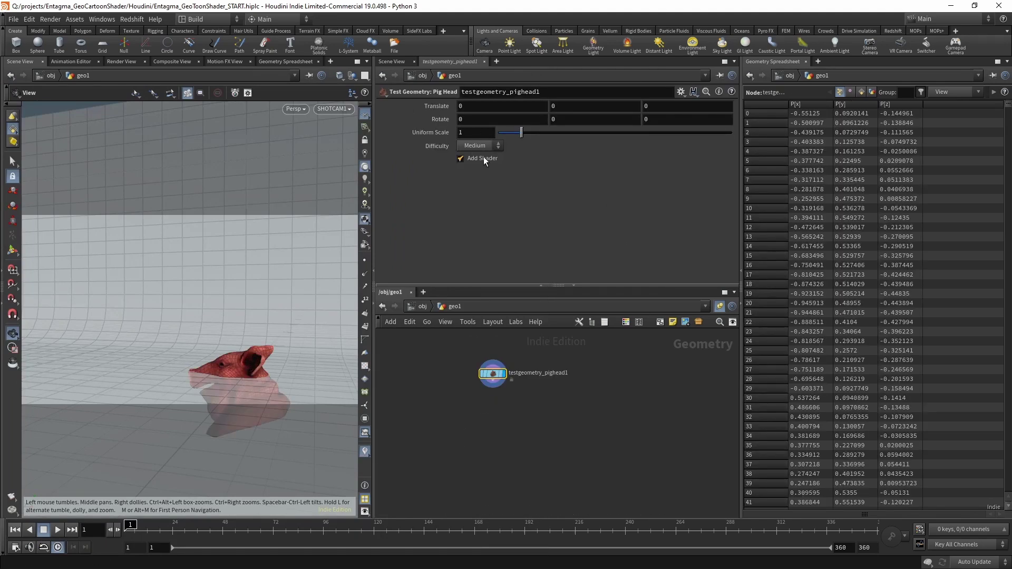
{"action": "left_click", "coordinate": [488, 148]}
{"action": "left_click", "coordinate": [469, 156]}
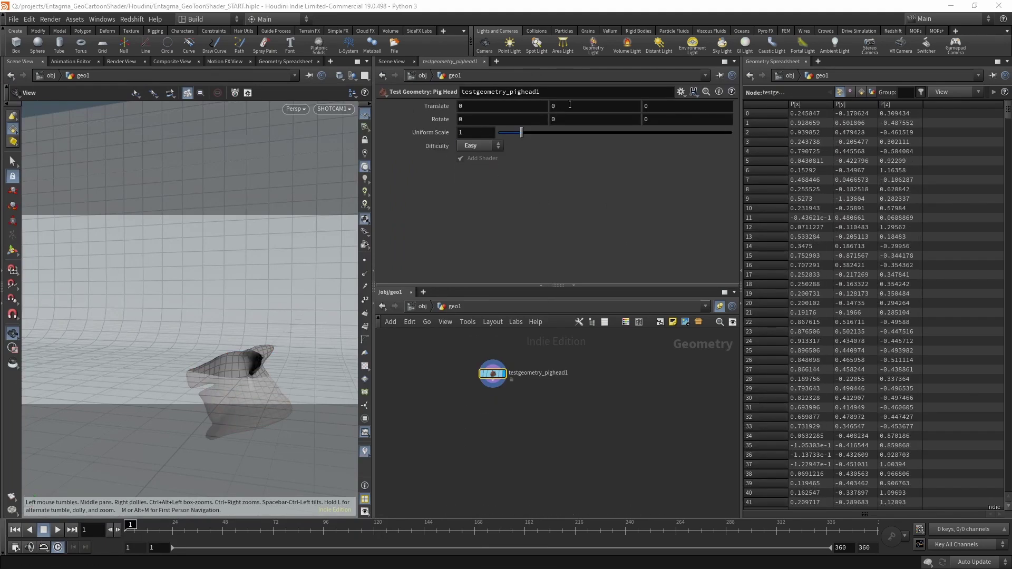
{"action": "type", "text": "2"}
{"action": "key", "text": "Return"}
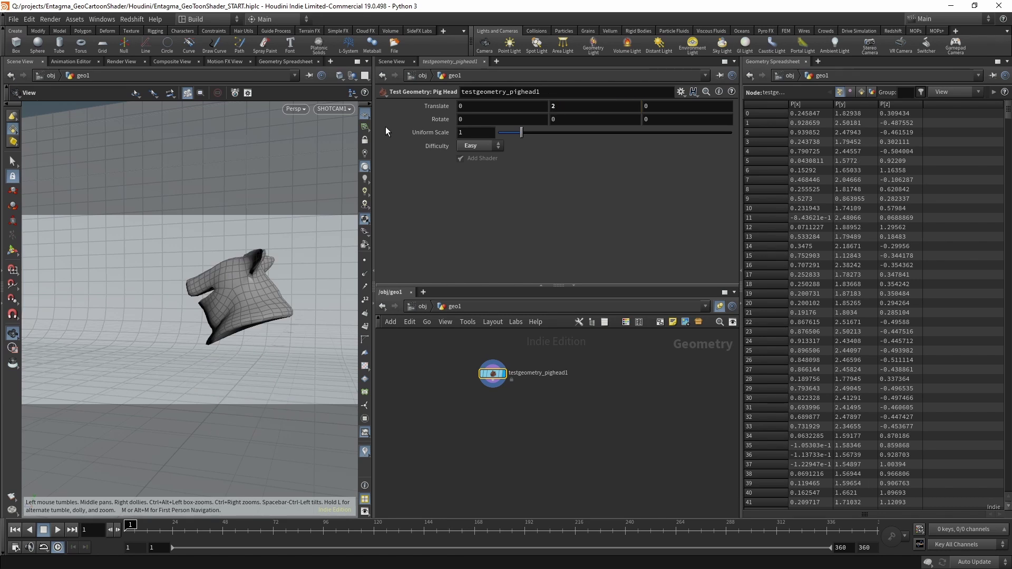
Add a Subdivide node under the pig head with Depth 2.
{"action": "key", "text": "Tab"}
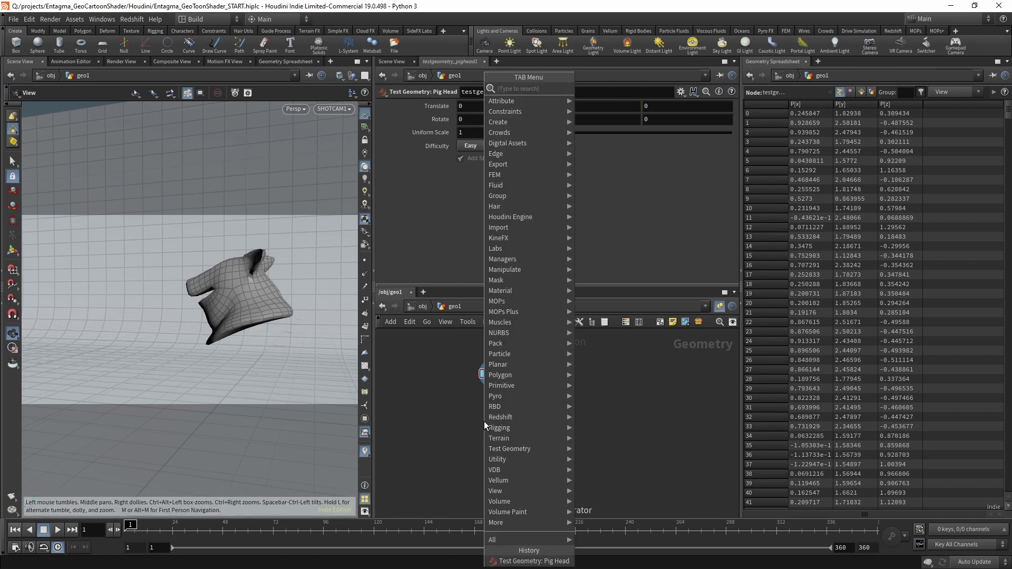
{"action": "type", "text": "normal"}
{"action": "key", "text": "Return"}
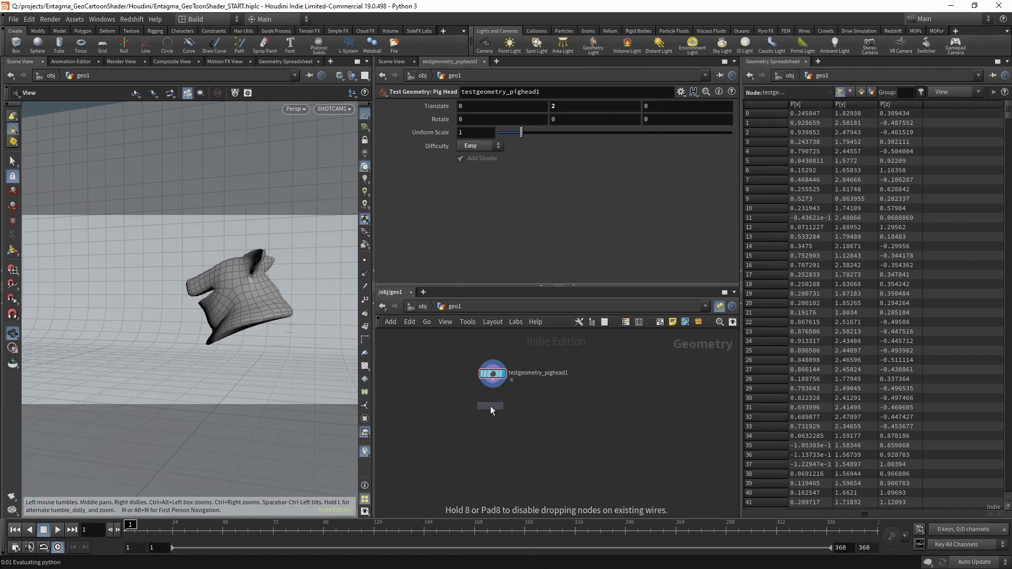
{"action": "left_click", "coordinate": [490, 406]}
{"action": "left_click", "coordinate": [476, 148]}
{"action": "type", "text": "2"}
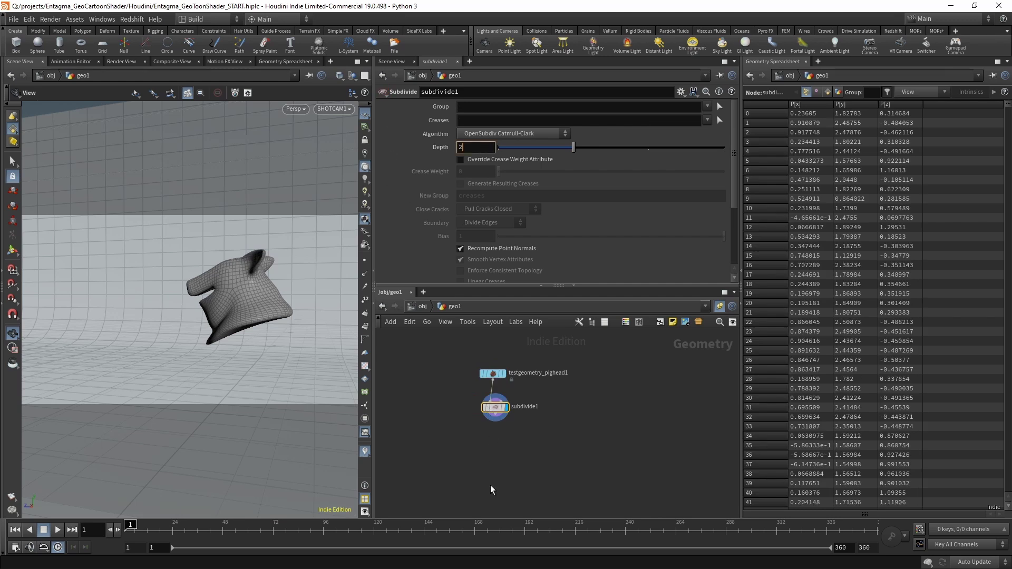
{"action": "key", "text": "Return"}
{"action": "left_click", "coordinate": [476, 460]}
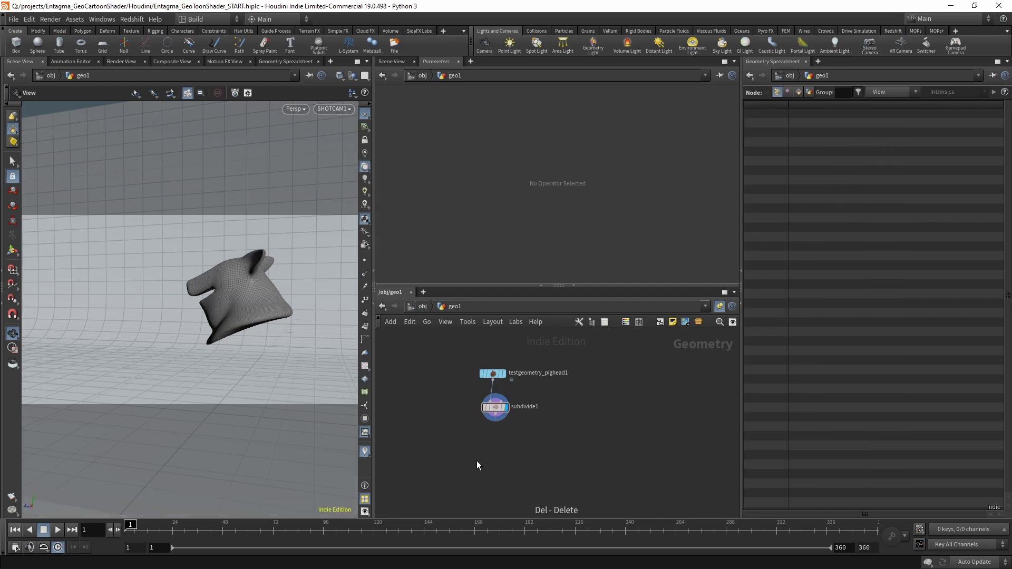
Wire normal1 under subdivide1 with Add Normals to Points, followed by attribwrangle1.
{"action": "key", "text": "Tab"}
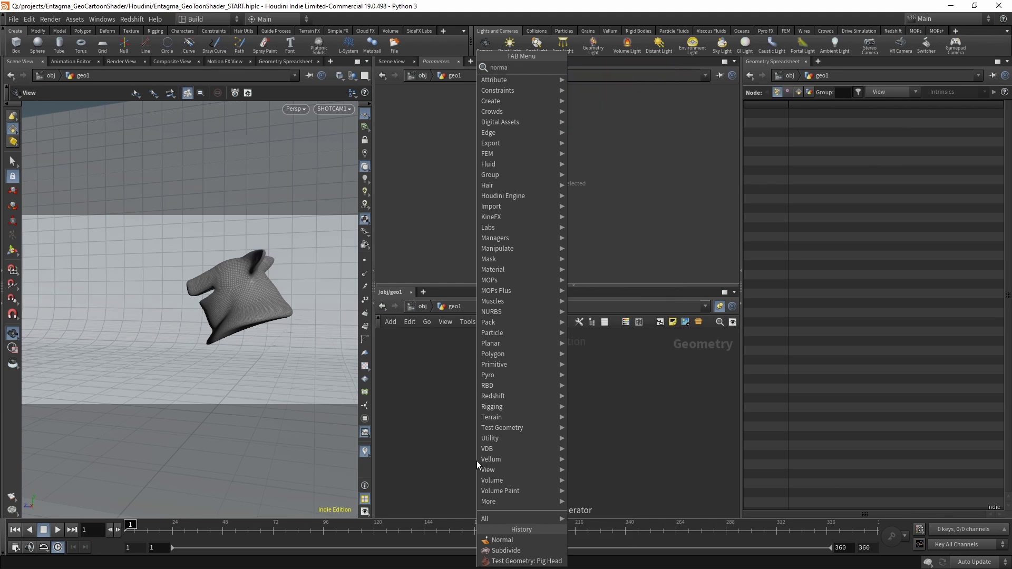
{"action": "type", "text": "normal"}
{"action": "key", "text": "Return"}
{"action": "left_click", "coordinate": [501, 447]}
{"action": "left_click_drag", "start_coordinate": [498, 422], "coordinate": [501, 439]}
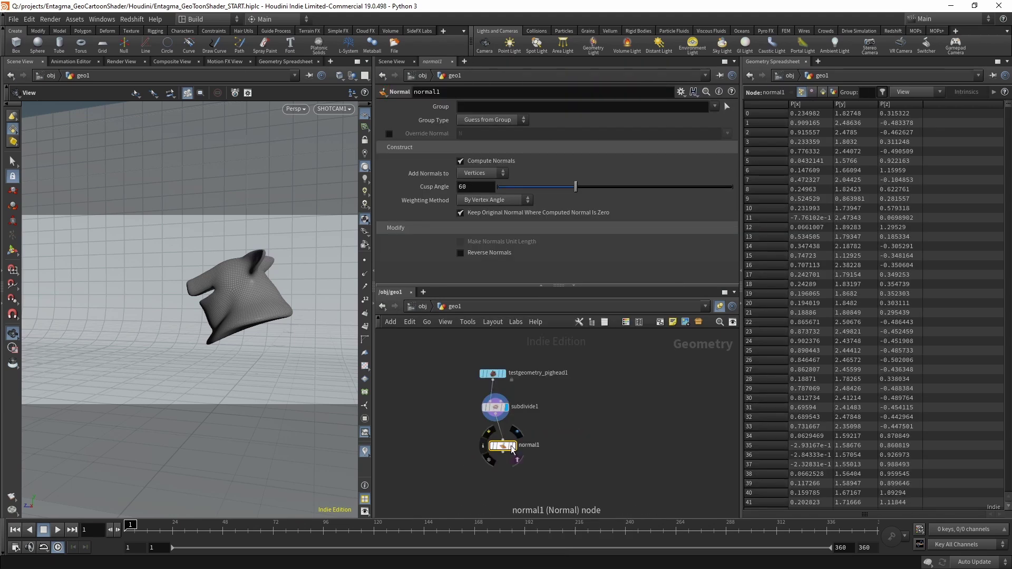
{"action": "left_click", "coordinate": [514, 445]}
{"action": "left_click", "coordinate": [482, 173]}
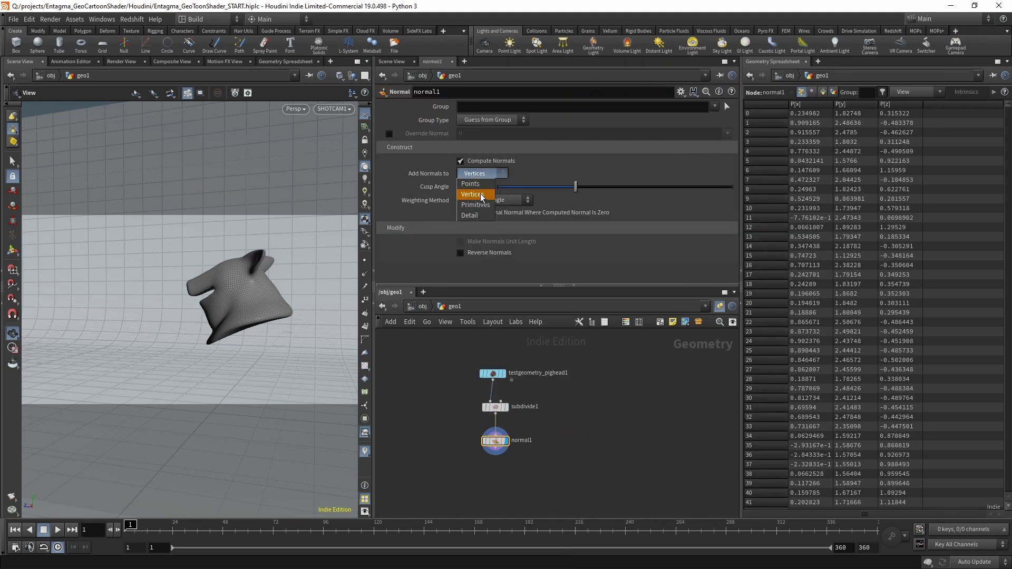
{"action": "left_click", "coordinate": [474, 183]}
{"action": "key", "text": "Tab"}
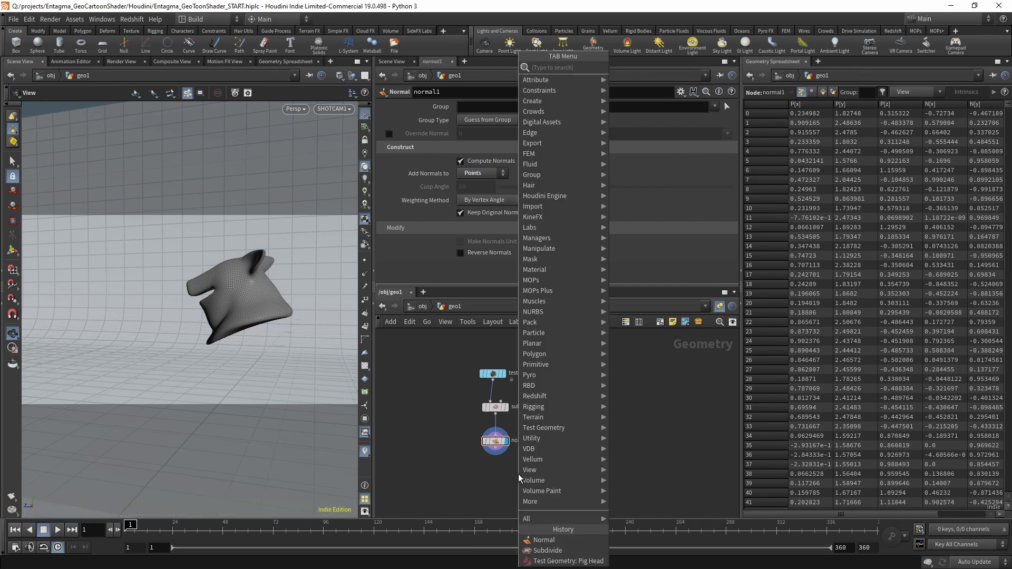
{"action": "left_click", "coordinate": [518, 473]}
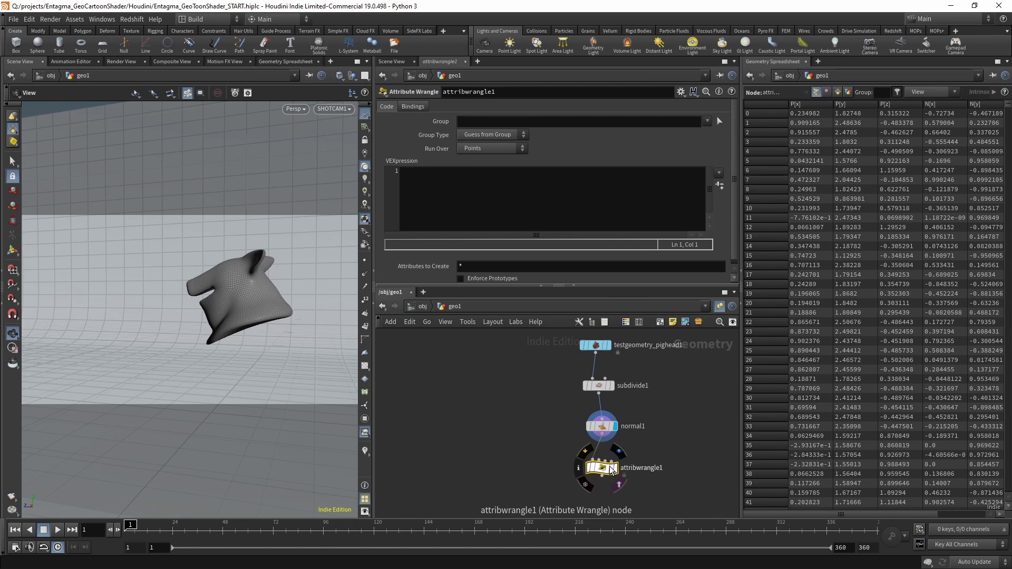
Merge /obj/SHOTCAM1/camOrigin Into This Object and feed it to attribwrangle1's second input.
{"action": "key", "text": "Tab"}
{"action": "left_click", "coordinate": [508, 440]}
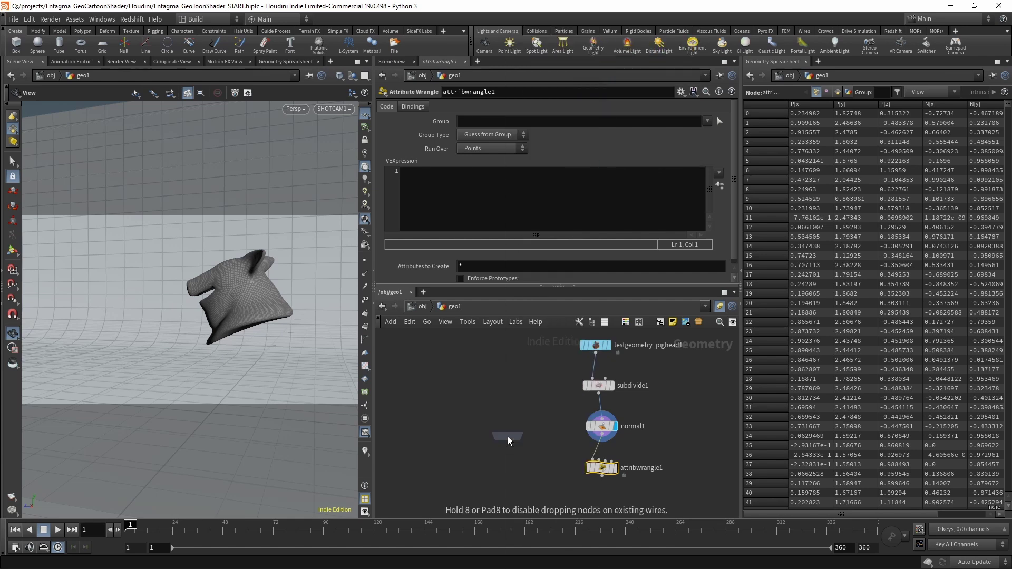
{"action": "left_click", "coordinate": [493, 430]}
{"action": "left_click", "coordinate": [720, 134]}
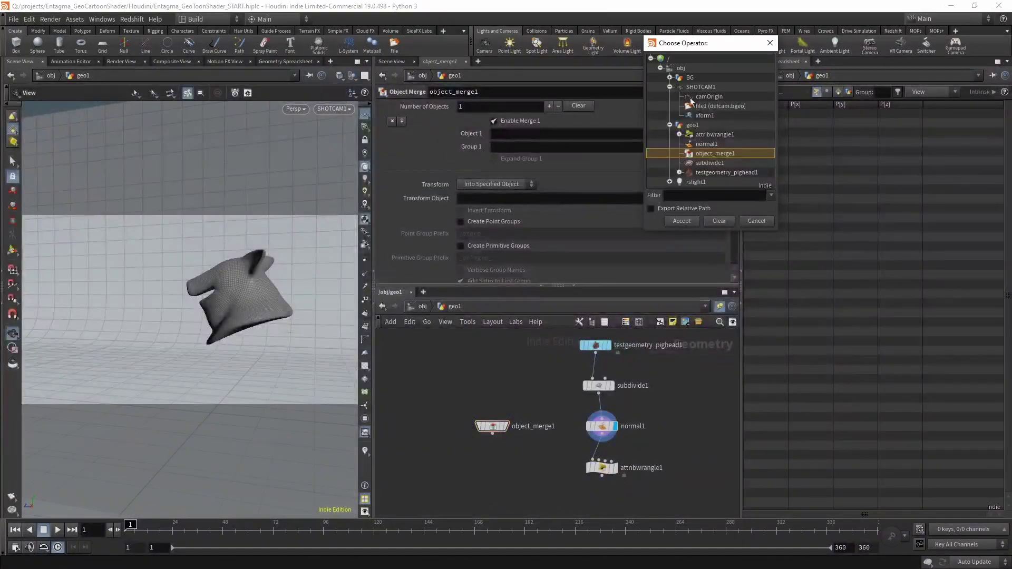
{"action": "left_click", "coordinate": [712, 96]}
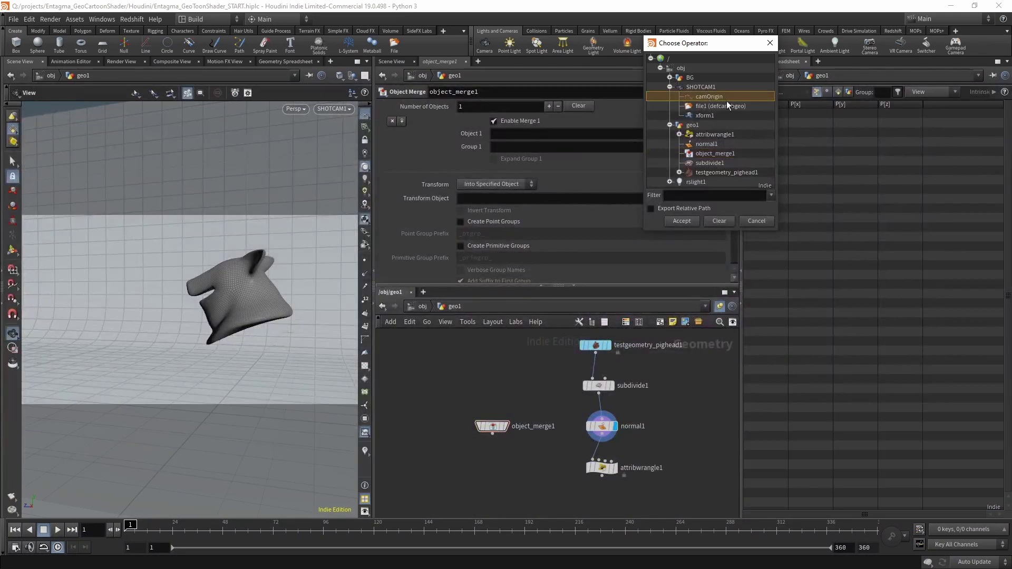
{"action": "left_click", "coordinate": [685, 221]}
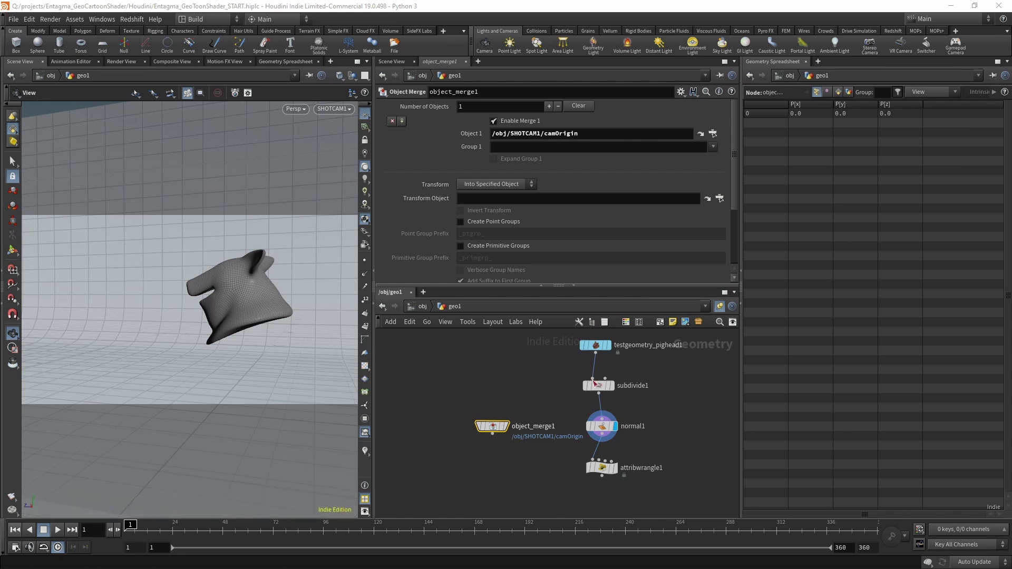
{"action": "left_click", "coordinate": [496, 183]}
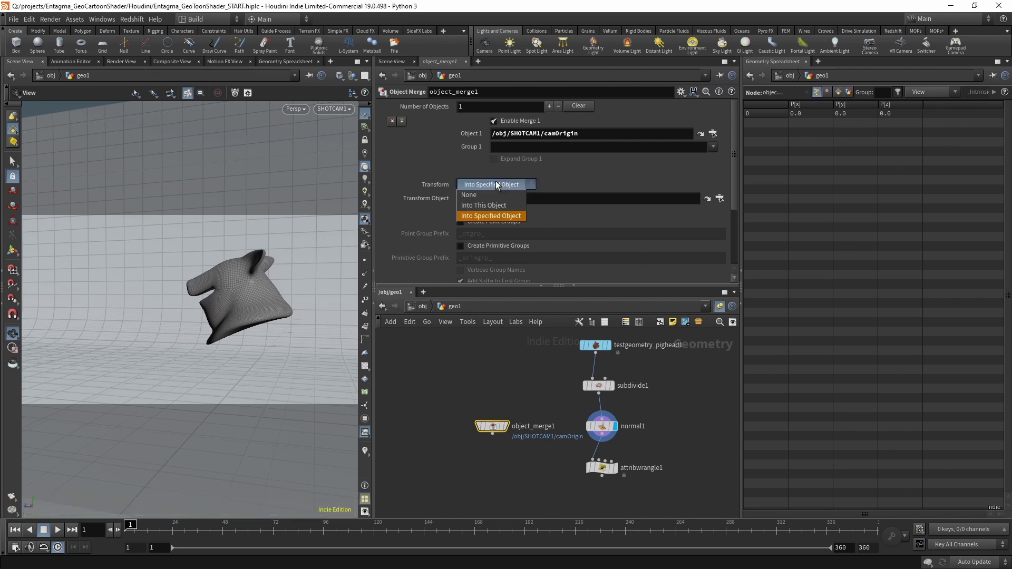
{"action": "left_click", "coordinate": [495, 202]}
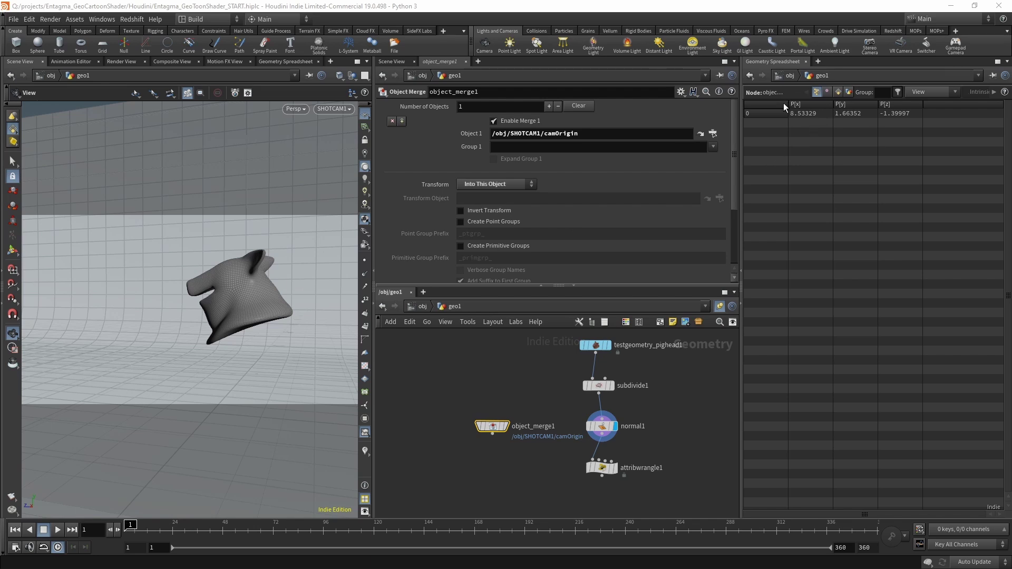
{"action": "left_click", "coordinate": [492, 434]}
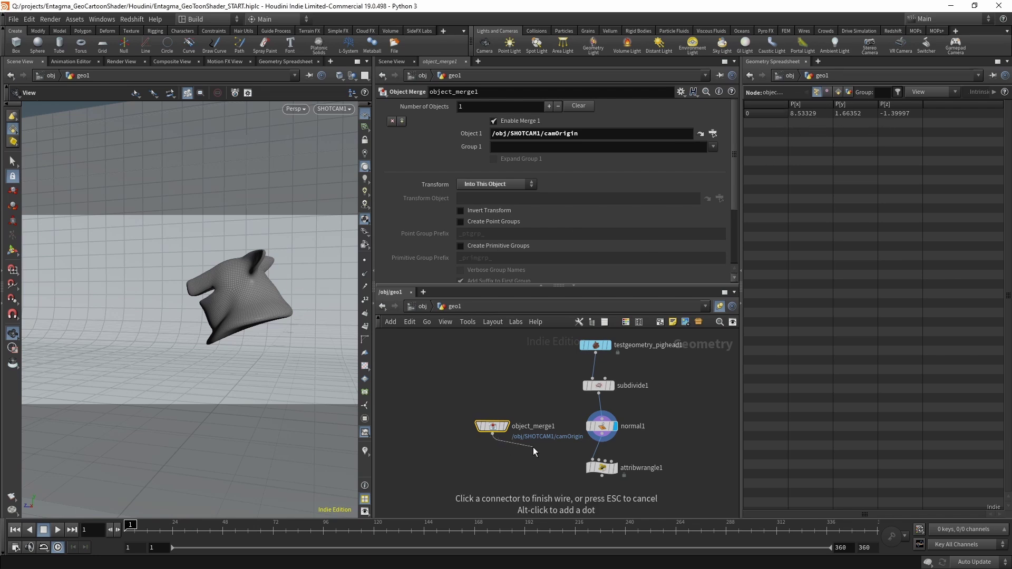
{"action": "left_click", "coordinate": [601, 461]}
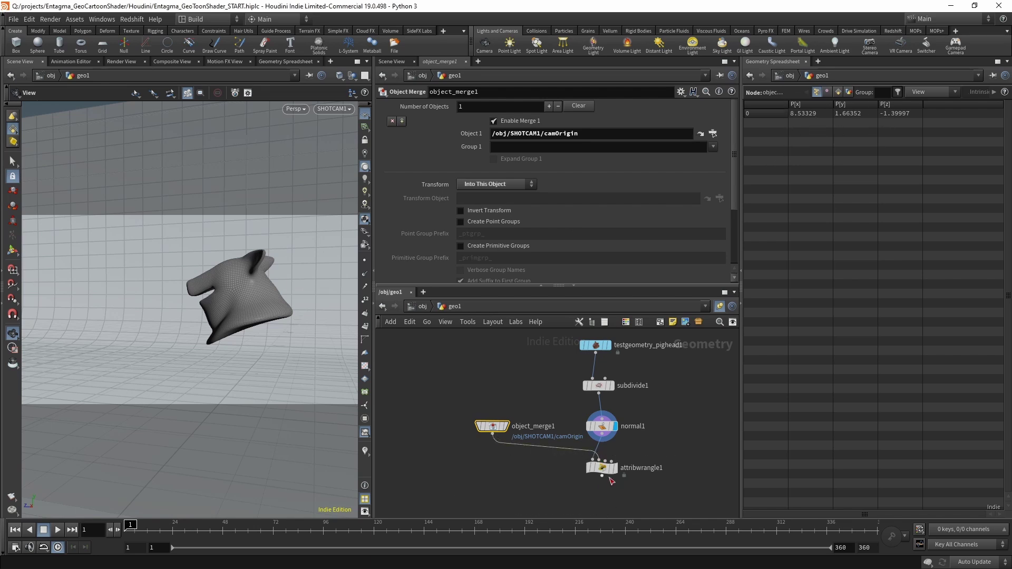
In attribwrangle1's VEXpression, read camPos from input 1 and compute dir = v@P - camPos.
{"action": "left_click", "coordinate": [602, 468]}
{"action": "left_click", "coordinate": [470, 195]}
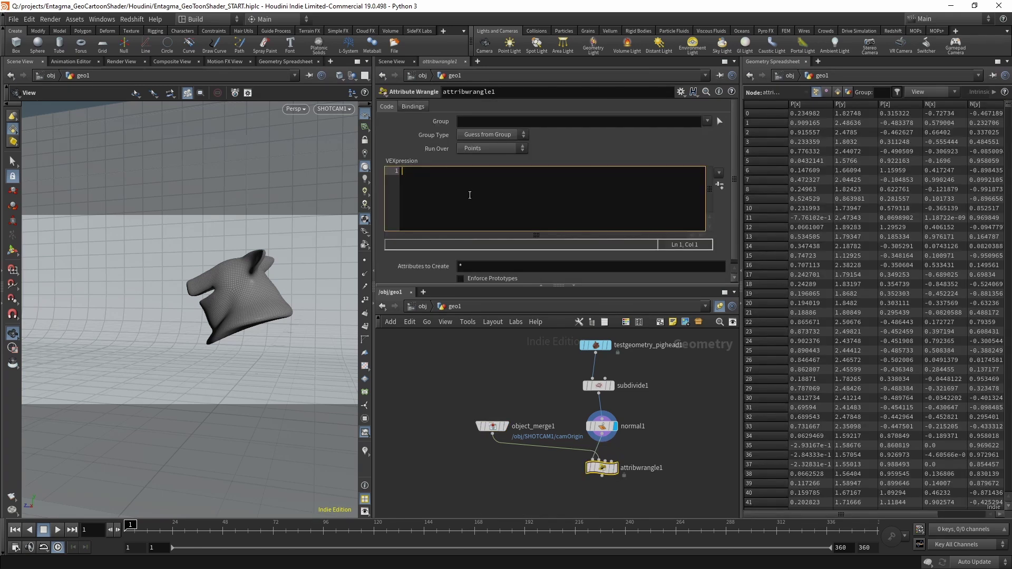
{"action": "type", "text": "vector camPos ="}
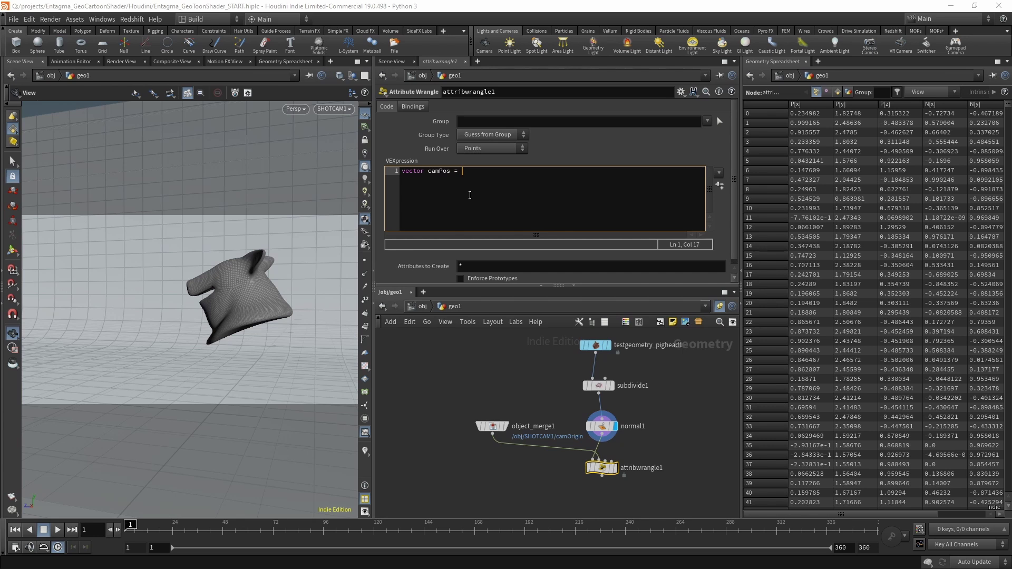
{"action": "type", "text": " point("}
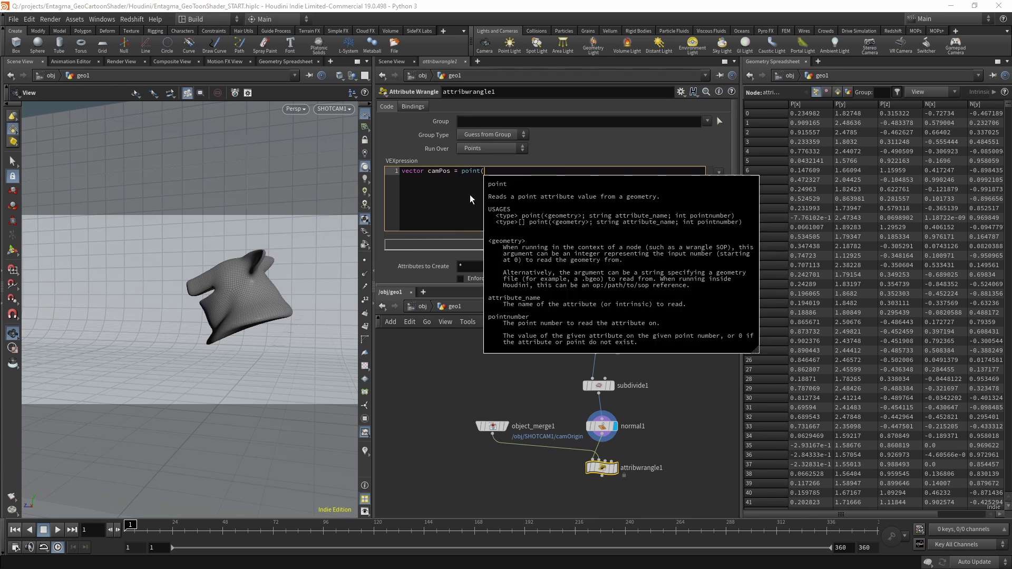
{"action": "type", "text": "1, \"P\","}
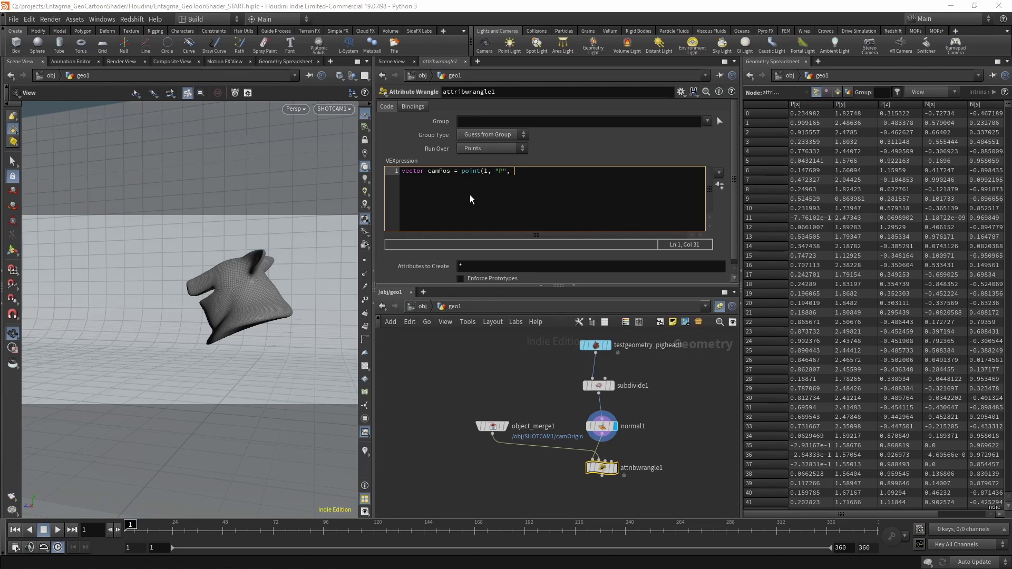
{"action": "type", "text": " 0);"}
{"action": "key", "text": "Return"}
{"action": "key", "text": "Return"}
{"action": "type", "text": "vector dir"}
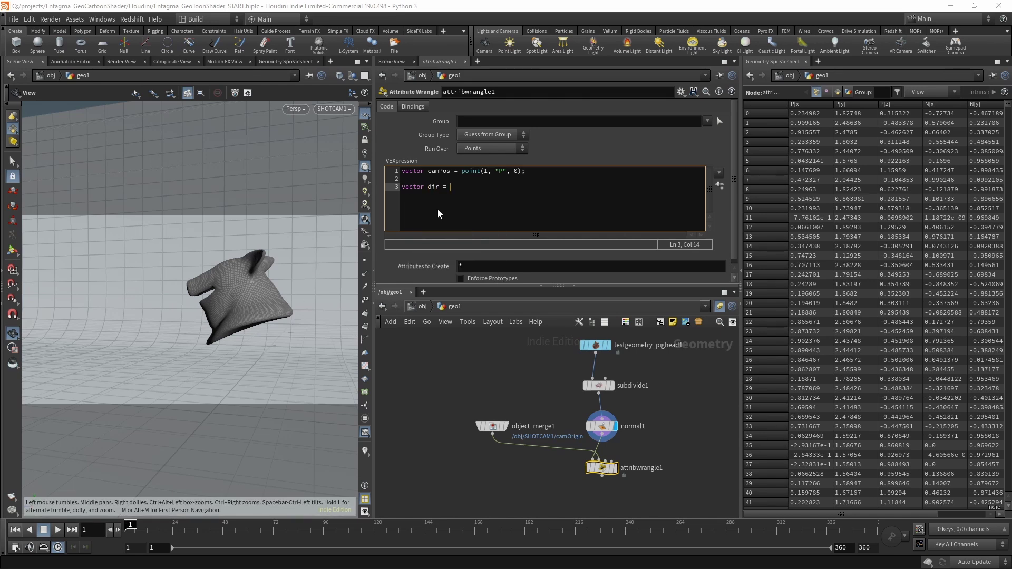
{"action": "type", "text": " = v@P - camPos;"}
{"action": "key", "text": "Return"}
{"action": "key", "text": "Return"}
{"action": "key", "text": "Return"}
Normalize dir and store it as the v@dir point attribute.
{"action": "key", "text": "Up"}
{"action": "key", "text": "Up"}
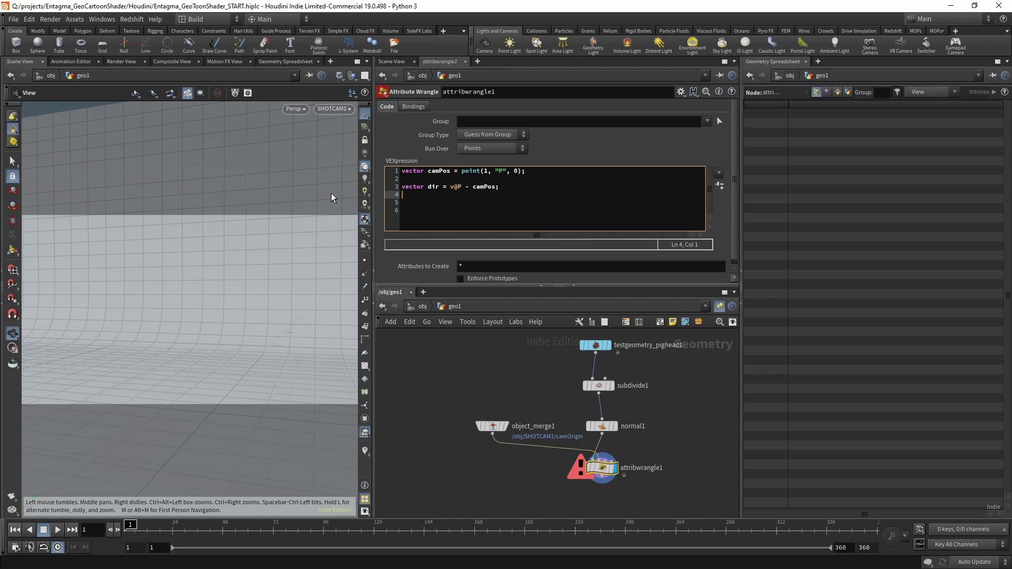
{"action": "type", "text": "dir = normalize(dir);"}
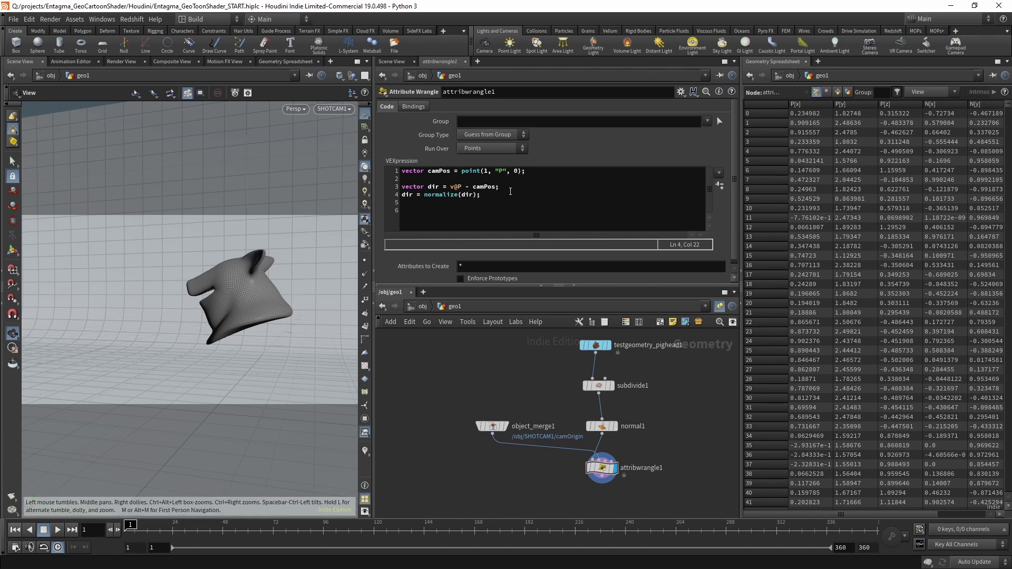
{"action": "left_click", "coordinate": [511, 193]}
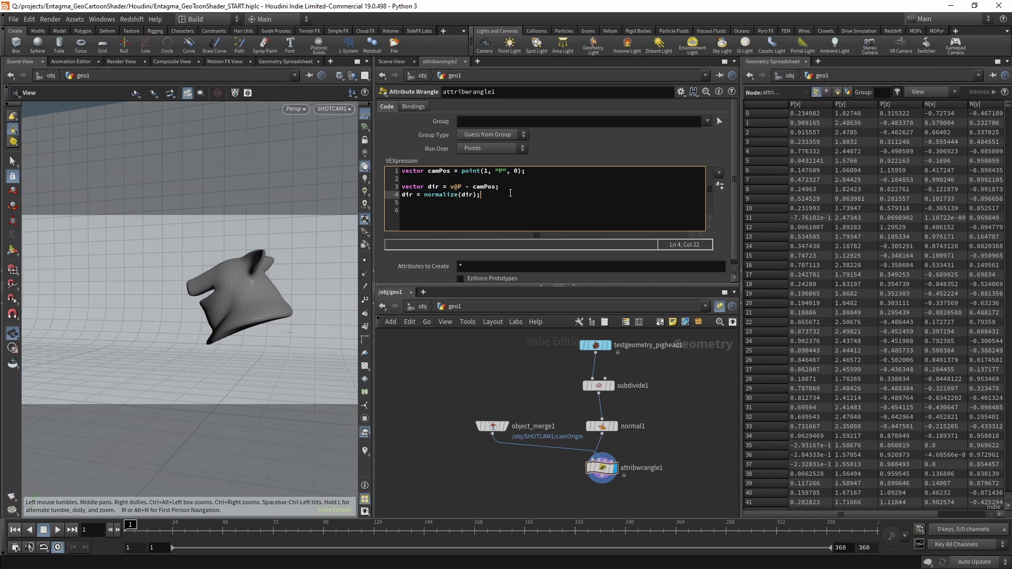
{"action": "key", "text": "Return"}
{"action": "key", "text": "Return"}
{"action": "type", "text": "v@dir = dir;"}
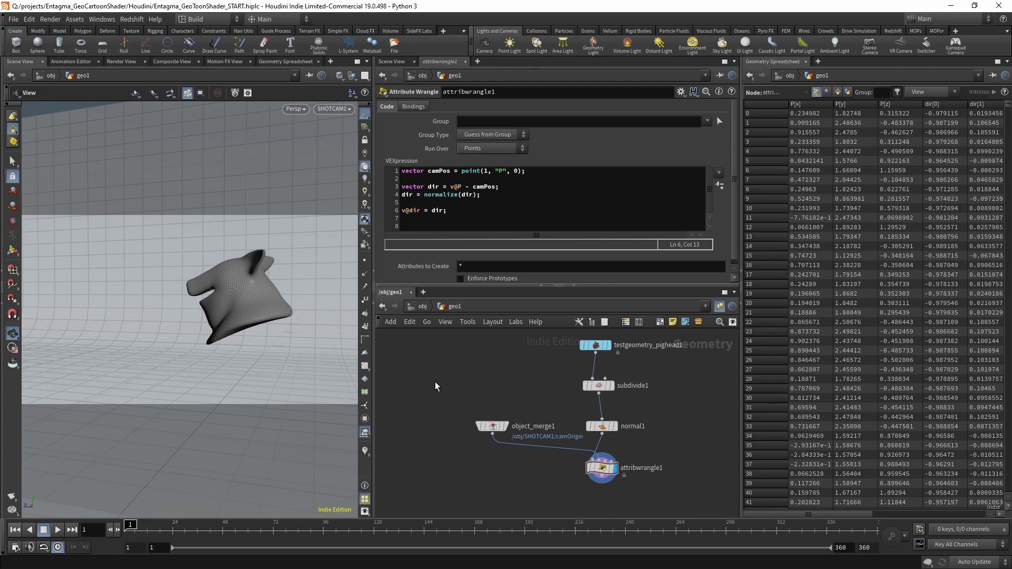
Check the new dir point attribute in attribwrangle1's node info.
{"action": "mouse_move", "coordinate": [601, 474]}
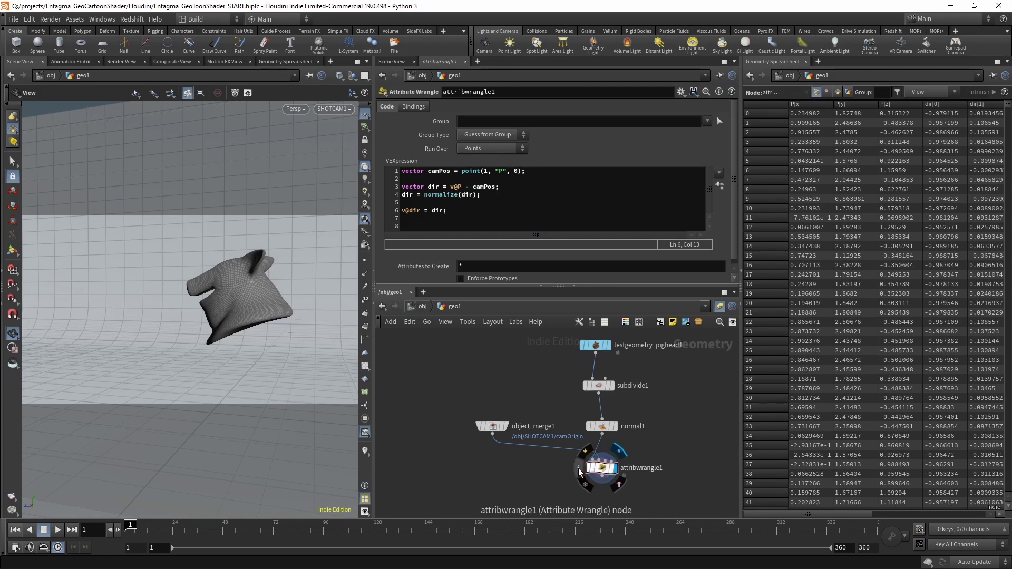
{"action": "left_click", "coordinate": [579, 468]}
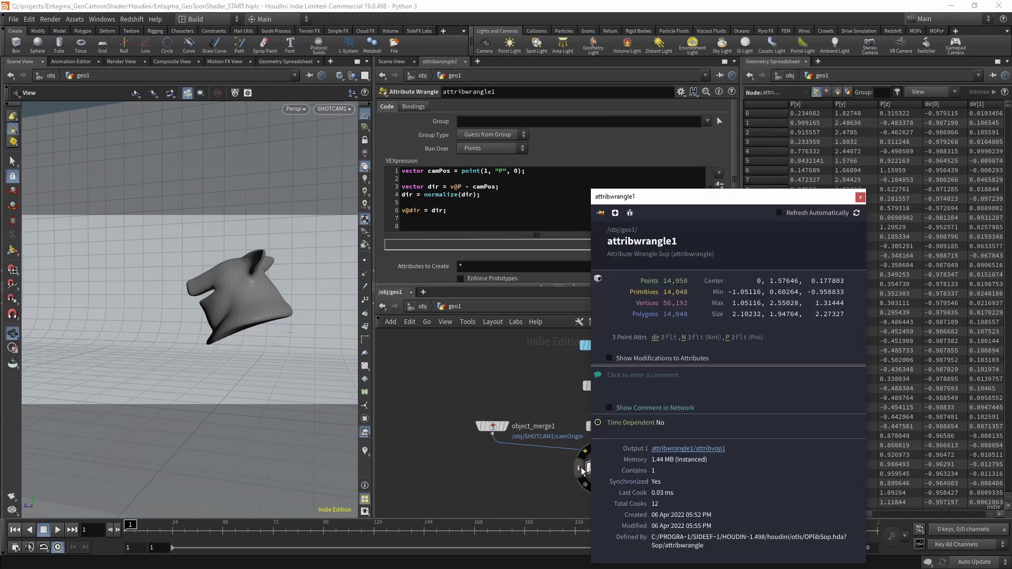
{"action": "left_click", "coordinate": [655, 340]}
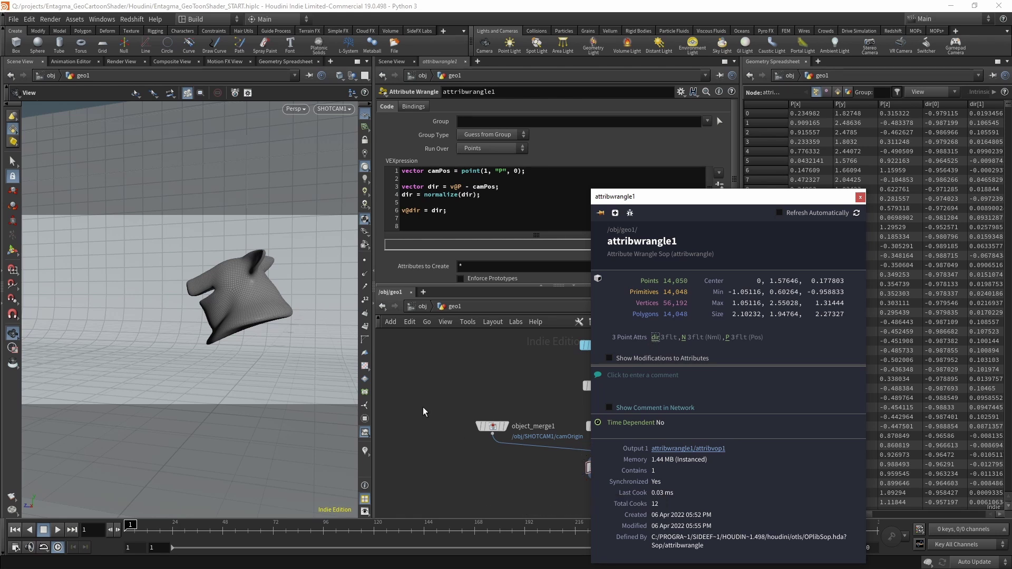
{"action": "left_click", "coordinate": [364, 453]}
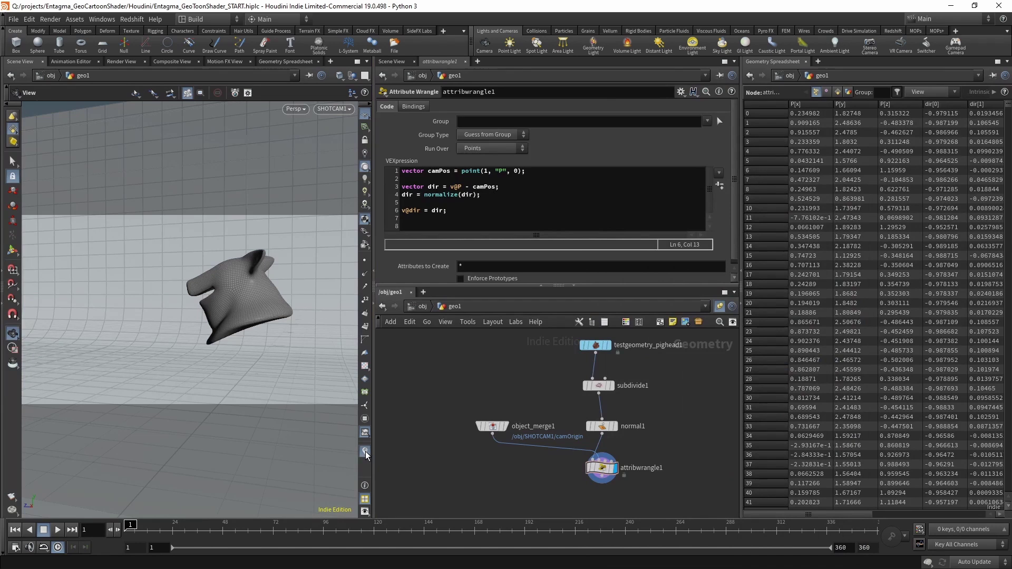
Enable the dir visualizer with Point Trail style and orbit around the mesh.
{"action": "left_click", "coordinate": [365, 452]}
{"action": "left_click", "coordinate": [368, 439]}
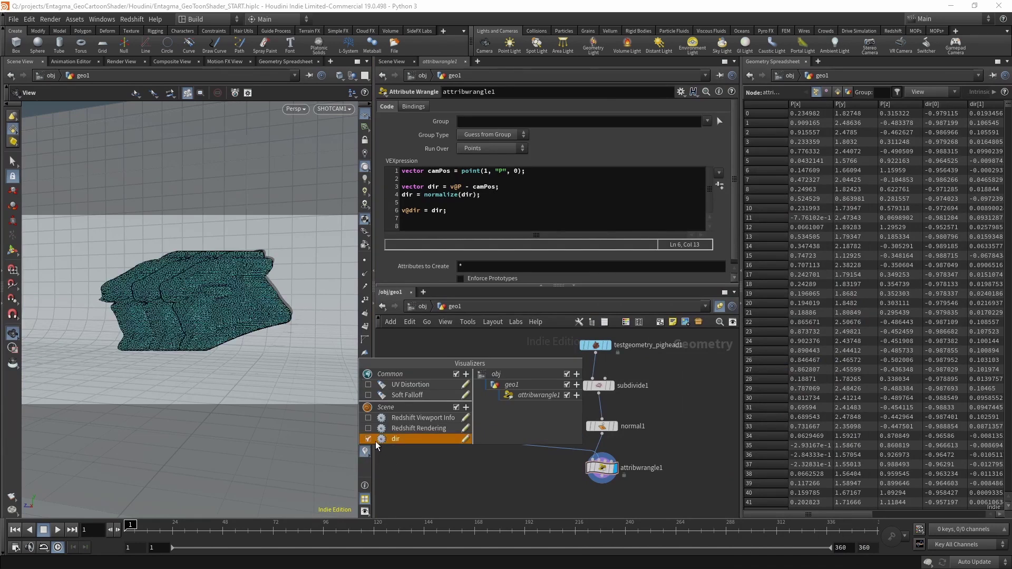
{"action": "left_click", "coordinate": [465, 439]}
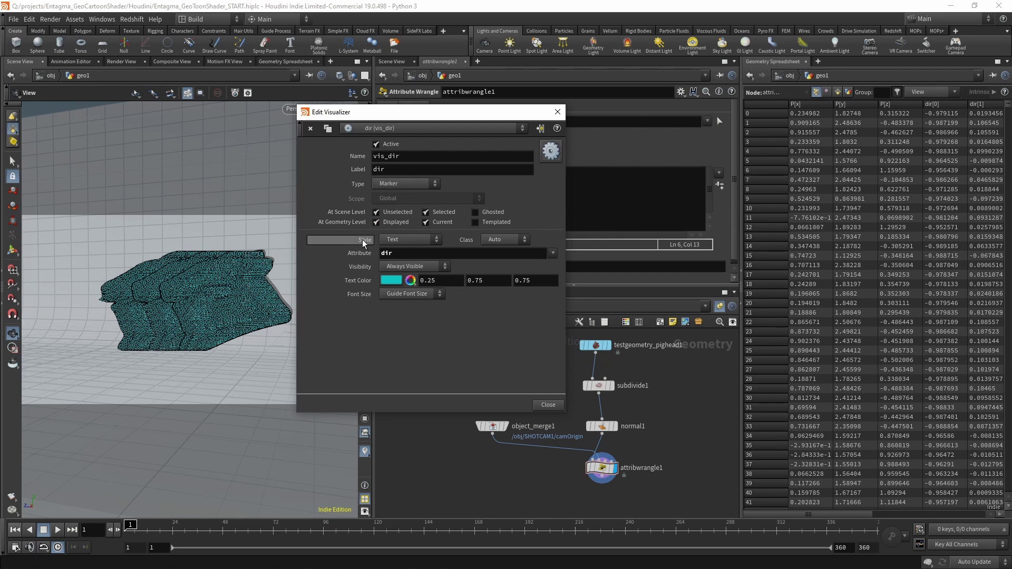
{"action": "left_click", "coordinate": [418, 243]}
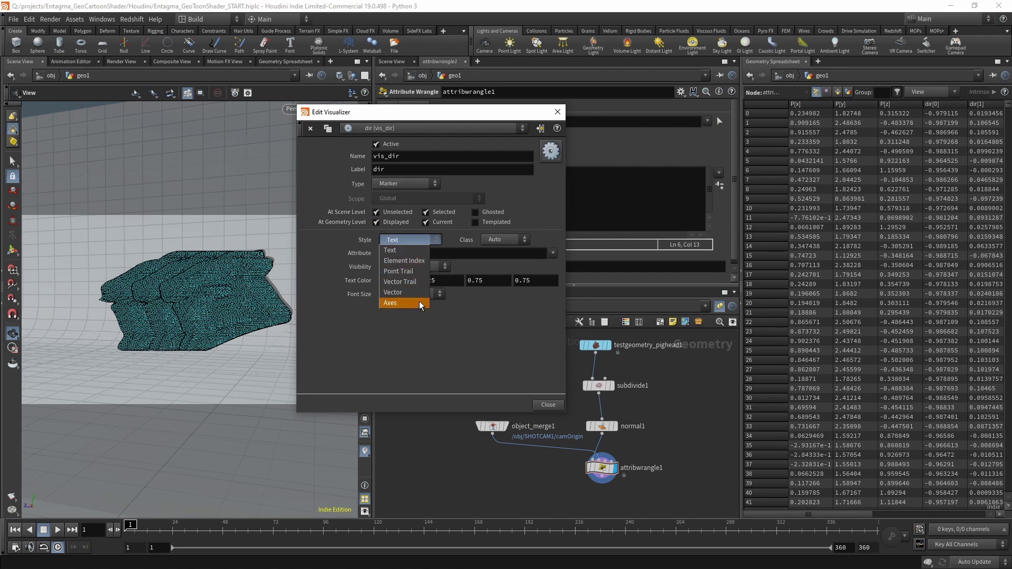
{"action": "left_click", "coordinate": [414, 272]}
{"action": "key", "text": "Escape"}
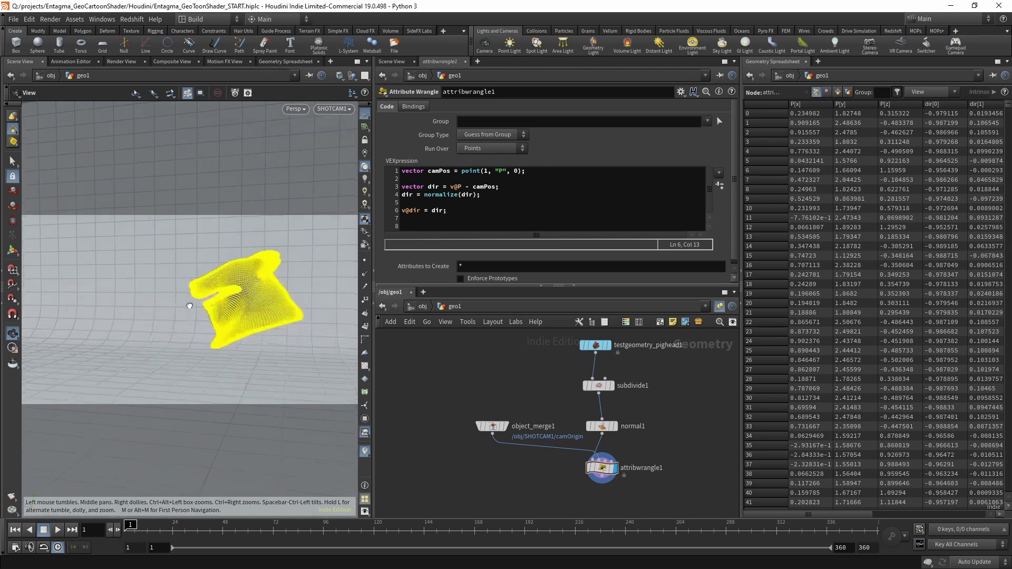
{"action": "left_click_drag", "start_coordinate": [190, 305], "coordinate": [190, 343]}
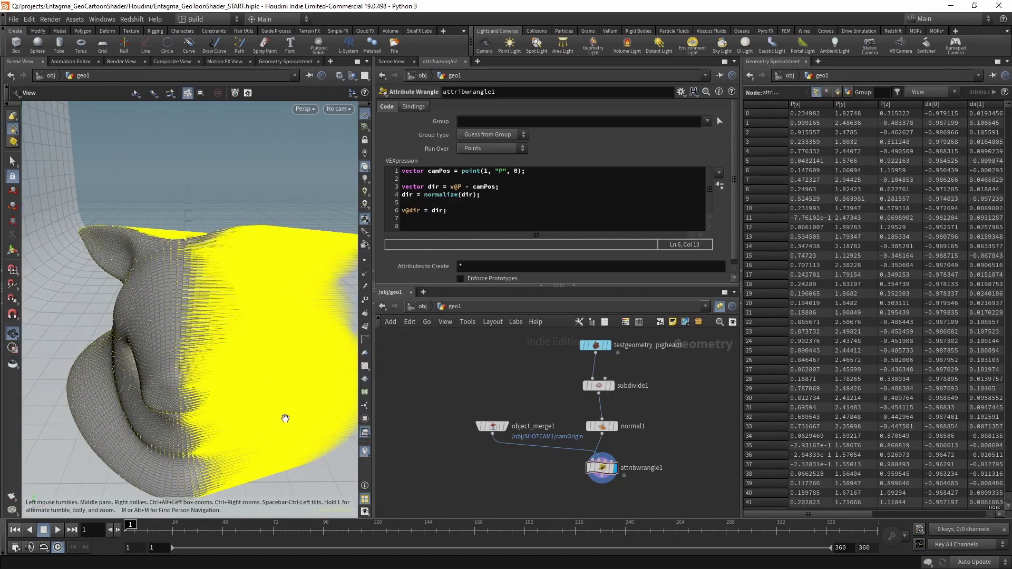
Bypass subdivide1 and show point normals beside the yellow dir trails.
{"action": "scroll", "coordinate": [285, 418], "scroll_direction": "up", "scroll_amount": 3}
{"action": "left_click", "coordinate": [585, 386]}
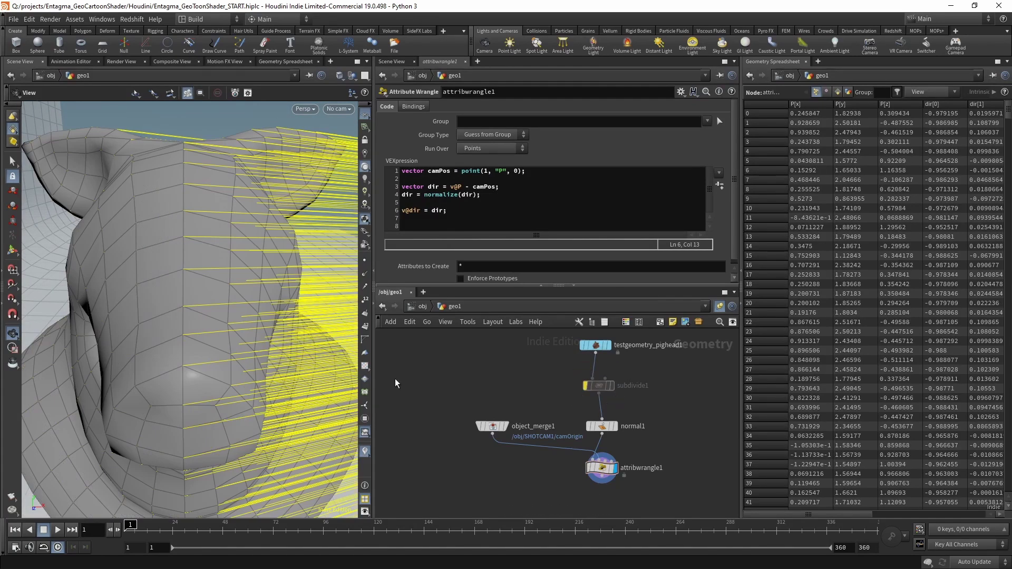
{"action": "left_click_drag", "start_coordinate": [200, 287], "coordinate": [232, 333]}
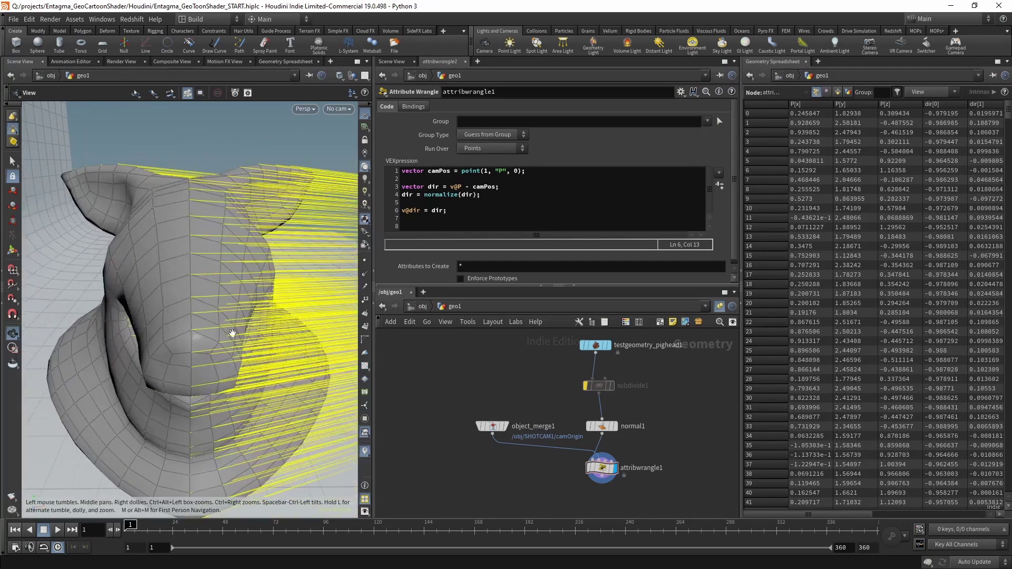
{"action": "left_click", "coordinate": [365, 275]}
{"action": "left_click_drag", "start_coordinate": [185, 333], "coordinate": [169, 318]}
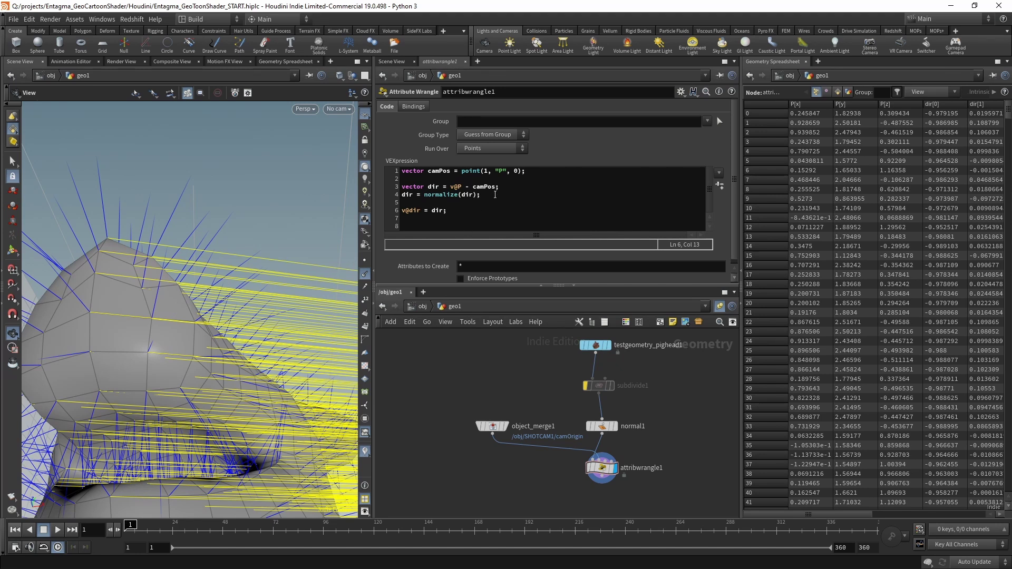
Add f@val = dot(v@N, dir) to the wrangle and shade the framed pig head by val.
{"action": "left_click", "coordinate": [488, 219]}
{"action": "key", "text": "Return"}
{"action": "type", "text": "f@val"}
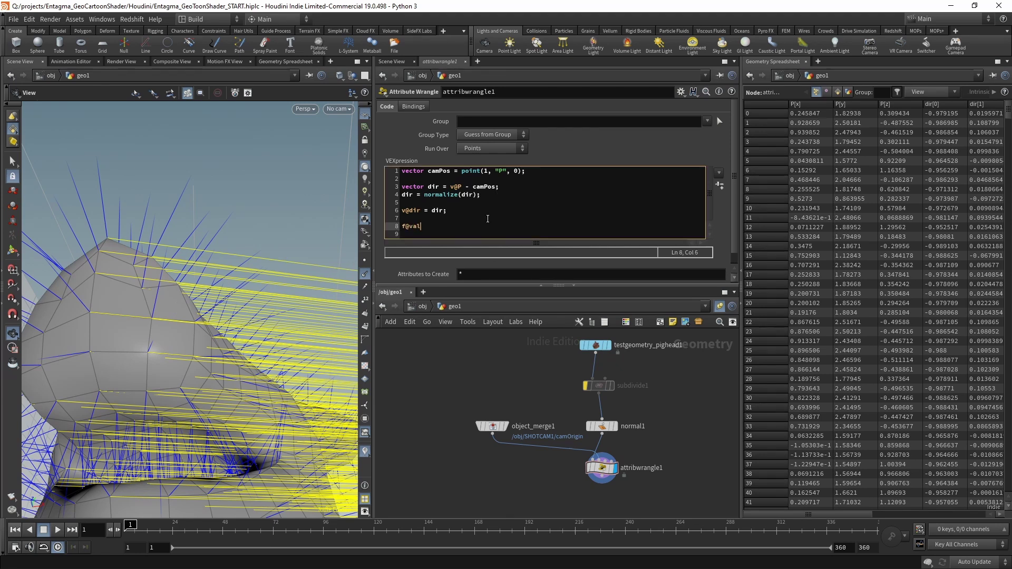
{"action": "type", "text": " = dot("}
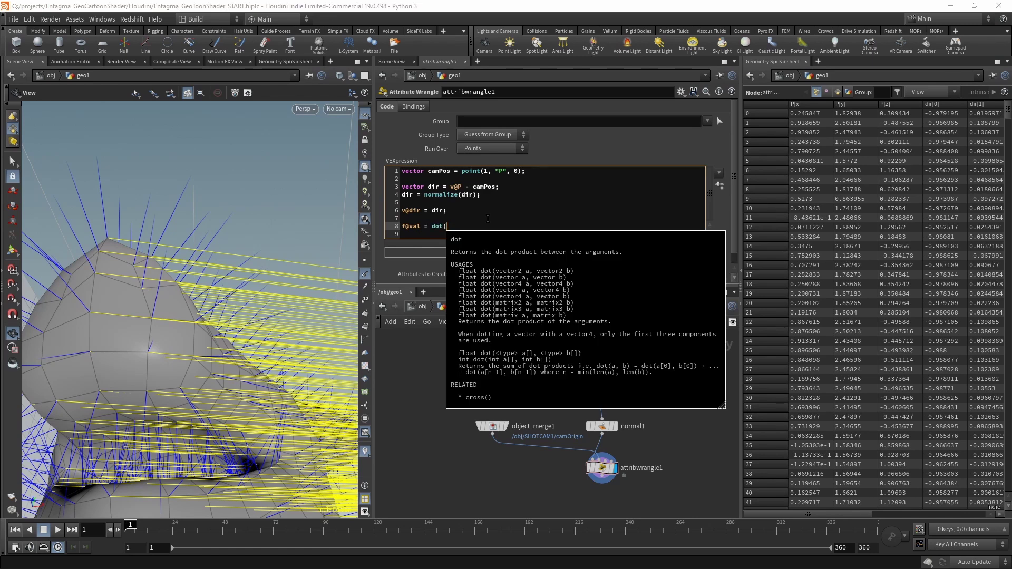
{"action": "type", "text": "v@N,"}
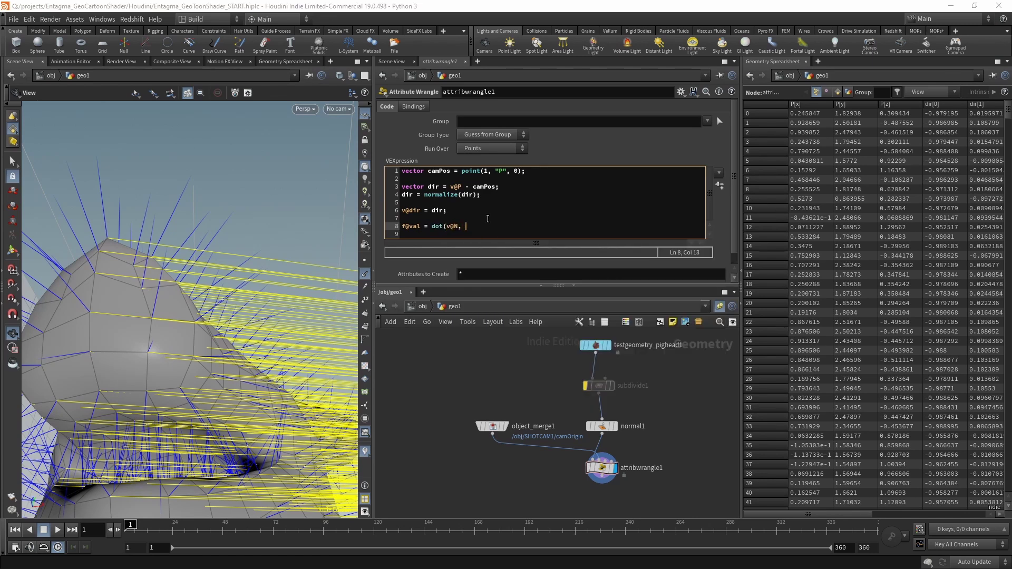
{"action": "type", "text": " dir);"}
{"action": "left_click", "coordinate": [368, 453]}
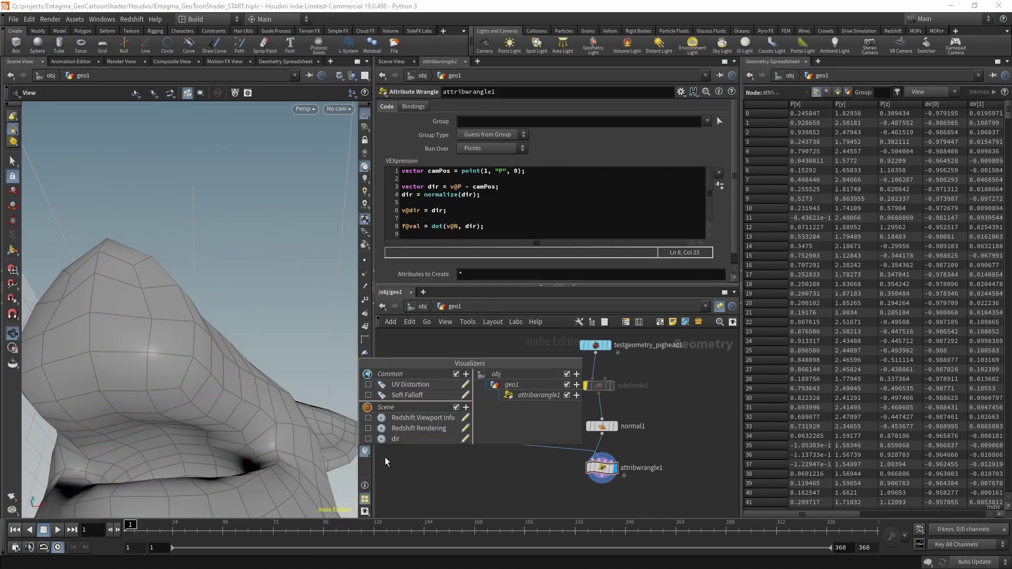
{"action": "left_click", "coordinate": [579, 467]}
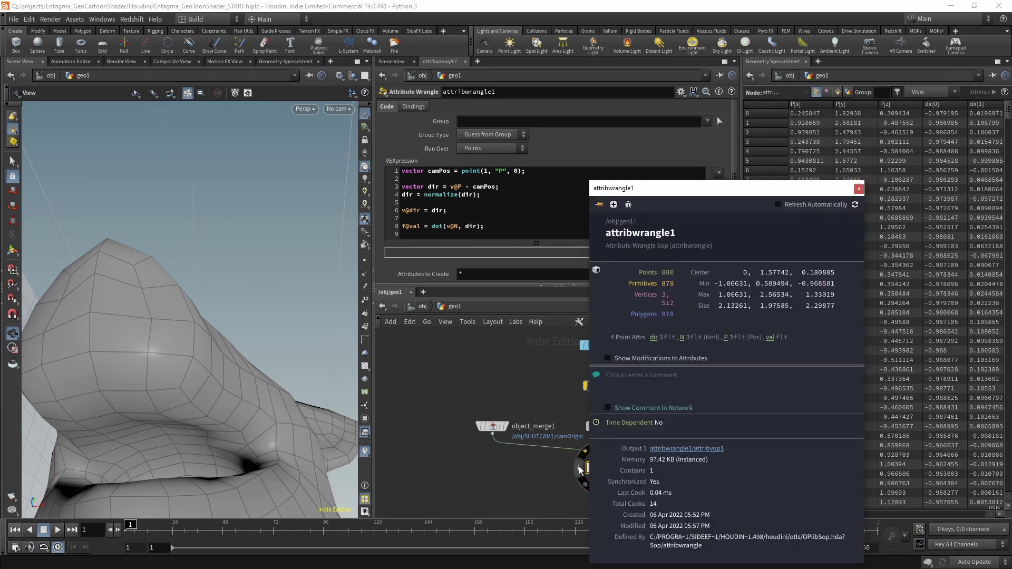
{"action": "left_click", "coordinate": [770, 338]}
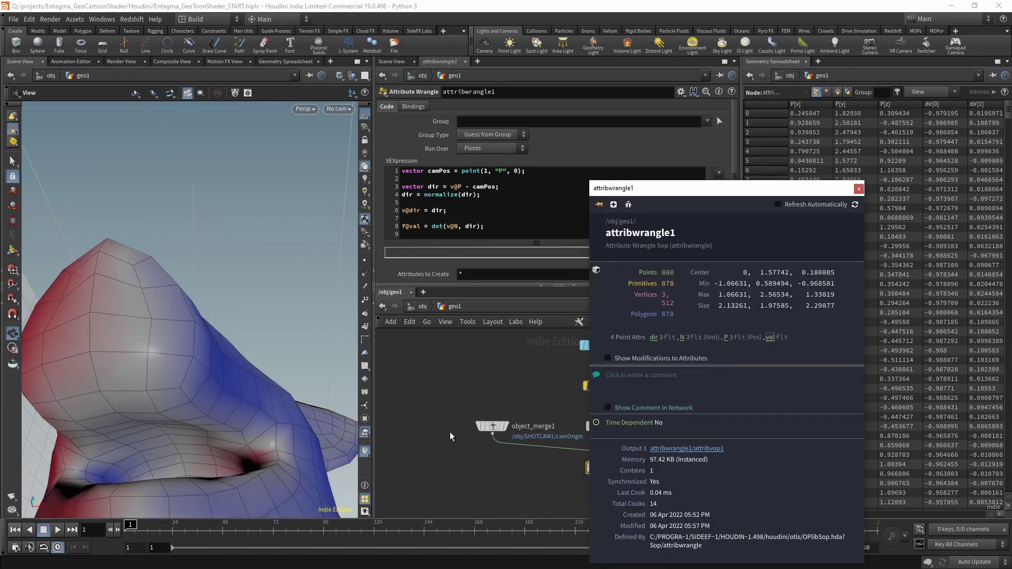
{"action": "key", "text": "space+h"}
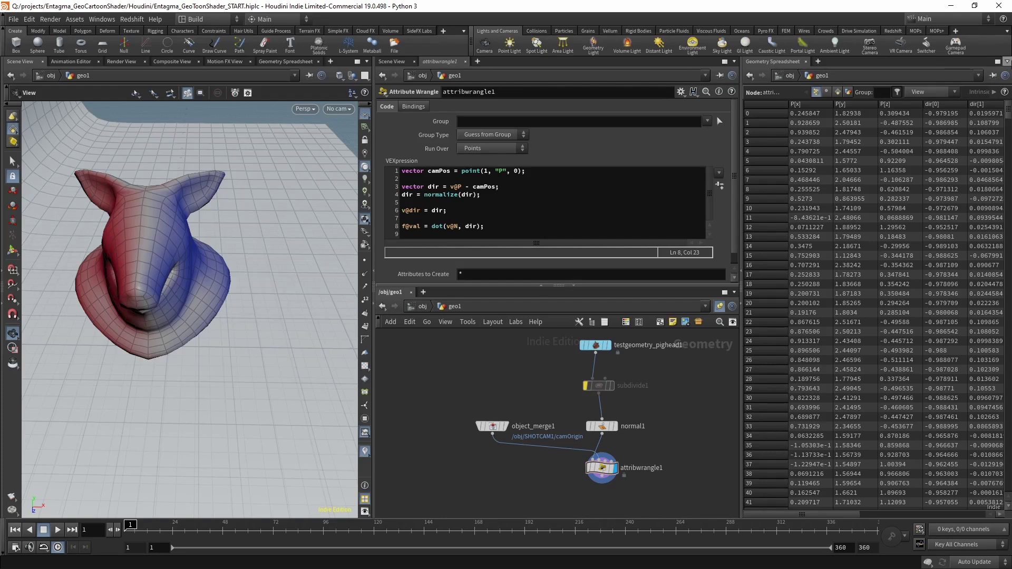
Delete the v@dir = dir line, view through SHOTCAM1, and turn off the val display.
{"action": "left_click_drag", "start_coordinate": [779, 513], "coordinate": [906, 514]}
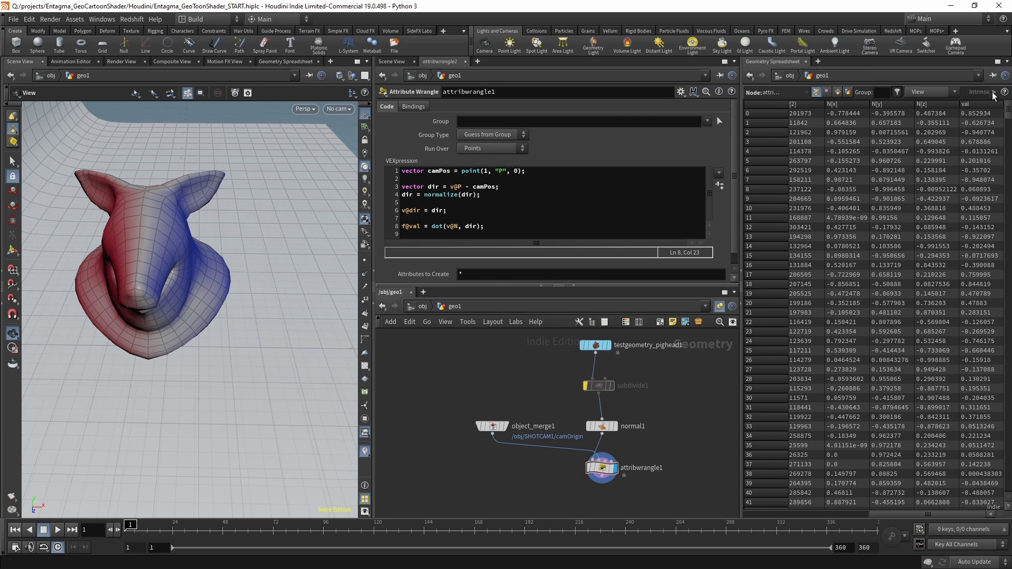
{"action": "left_click_drag", "start_coordinate": [448, 211], "coordinate": [389, 202]}
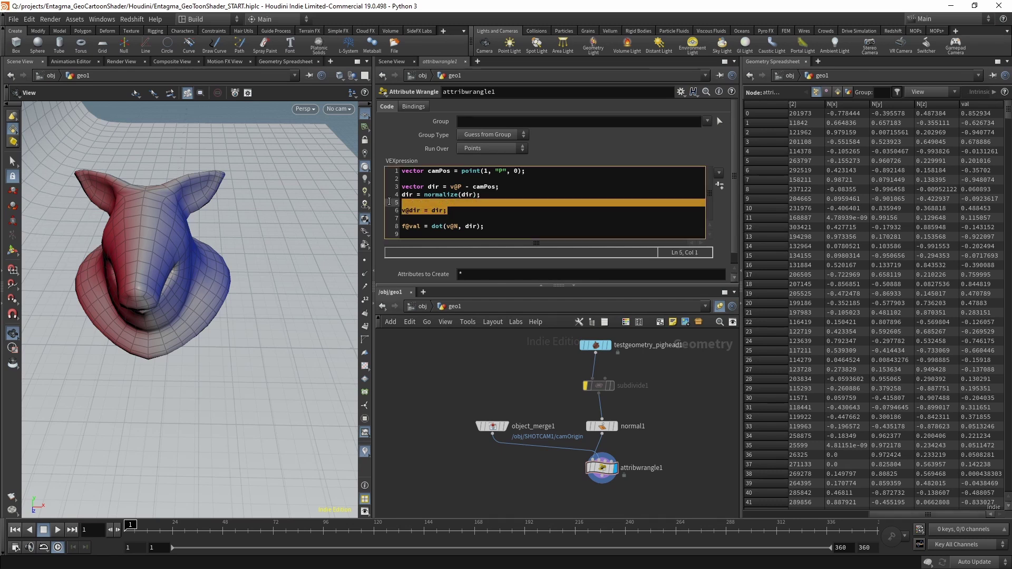
{"action": "key", "text": "BackSpace"}
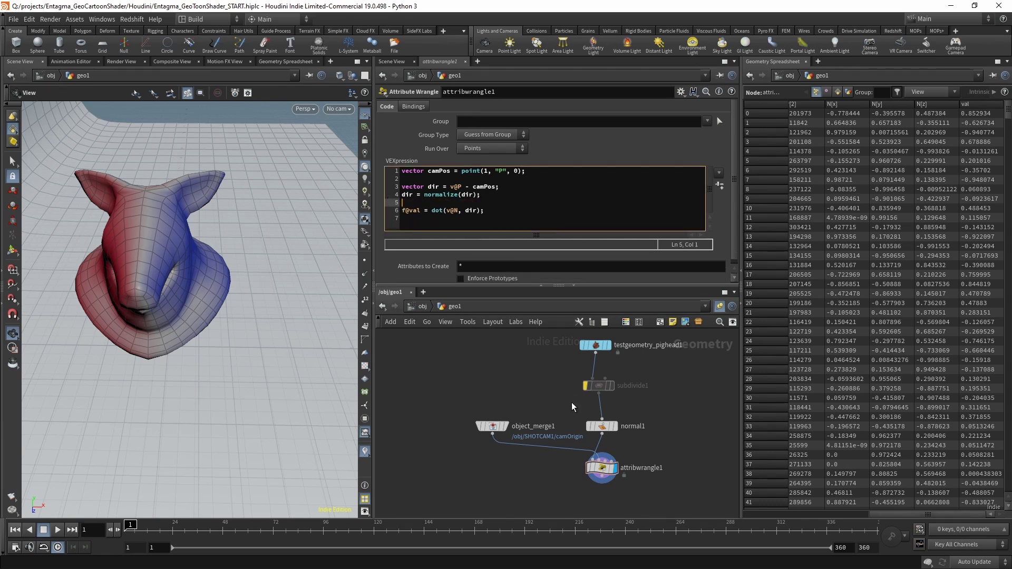
{"action": "left_click", "coordinate": [350, 111]}
{"action": "left_click", "coordinate": [360, 160]}
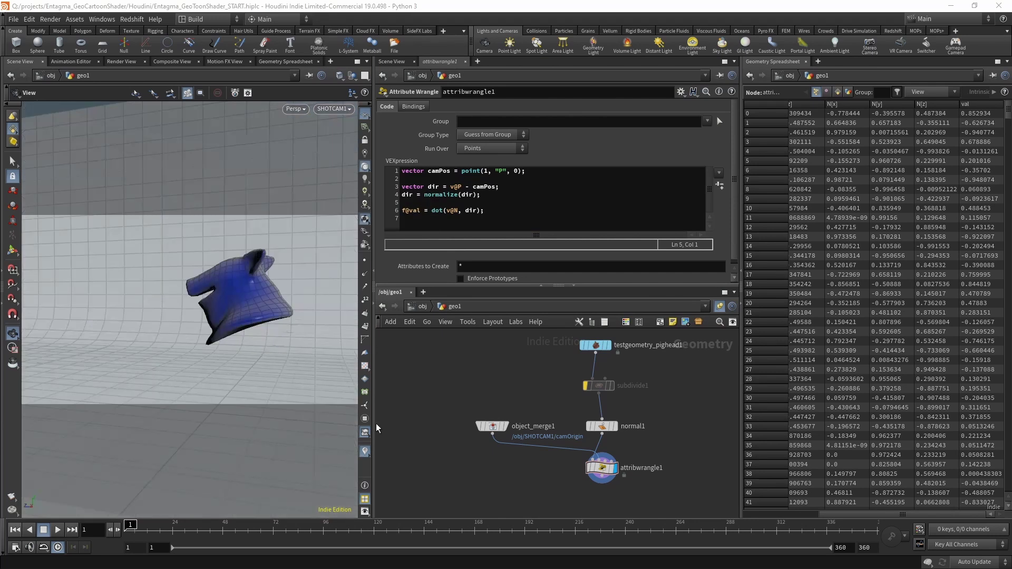
{"action": "left_click", "coordinate": [365, 452]}
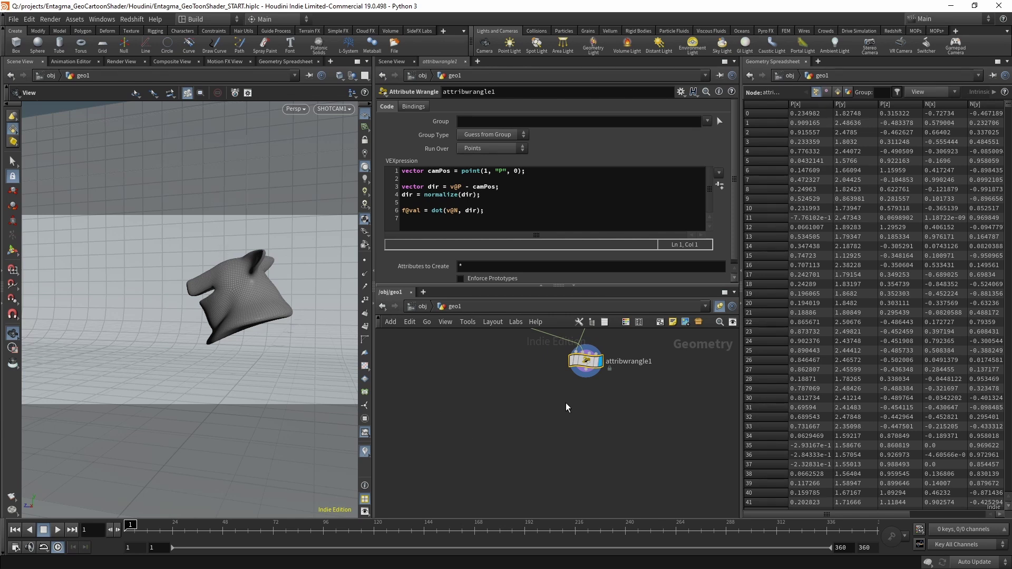
Add polycut1 cutting Edges with the Cut strategy on val, Keep Polygons Closed off.
{"action": "key", "text": "Tab"}
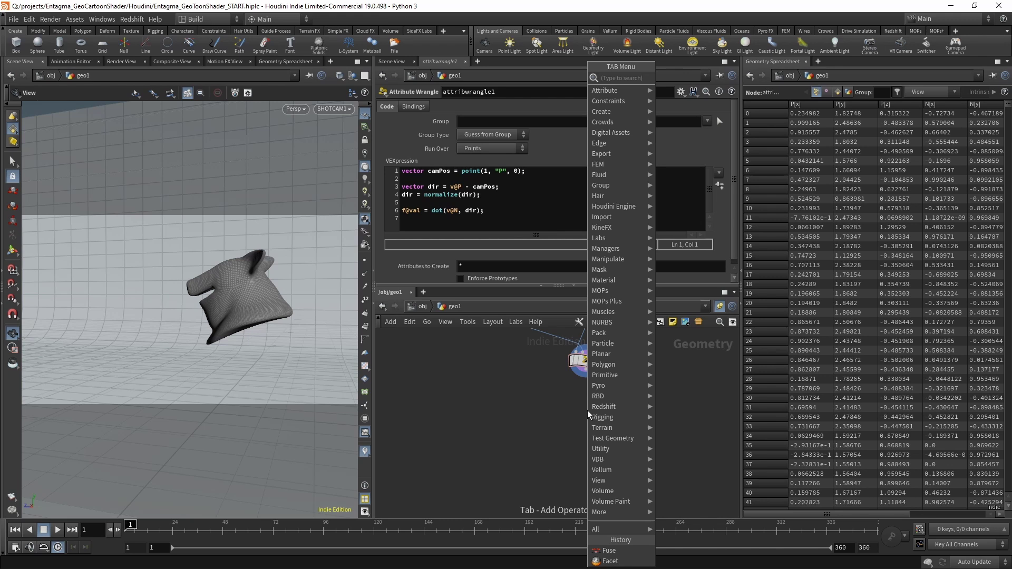
{"action": "type", "text": "polycut"}
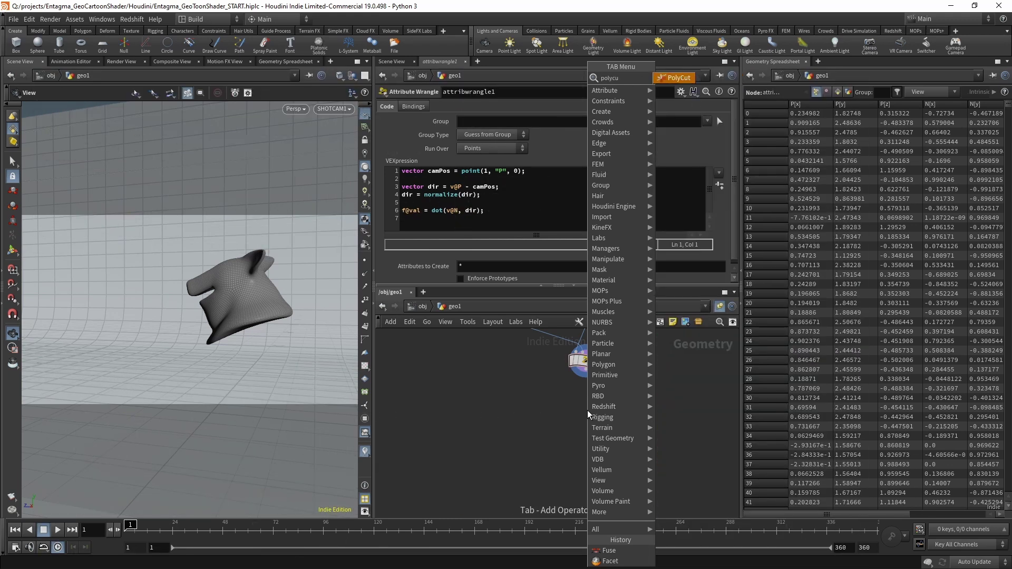
{"action": "key", "text": "Return"}
{"action": "left_click", "coordinate": [474, 119]}
{"action": "left_click", "coordinate": [475, 129]}
{"action": "left_click", "coordinate": [477, 147]}
{"action": "left_click", "coordinate": [474, 138]}
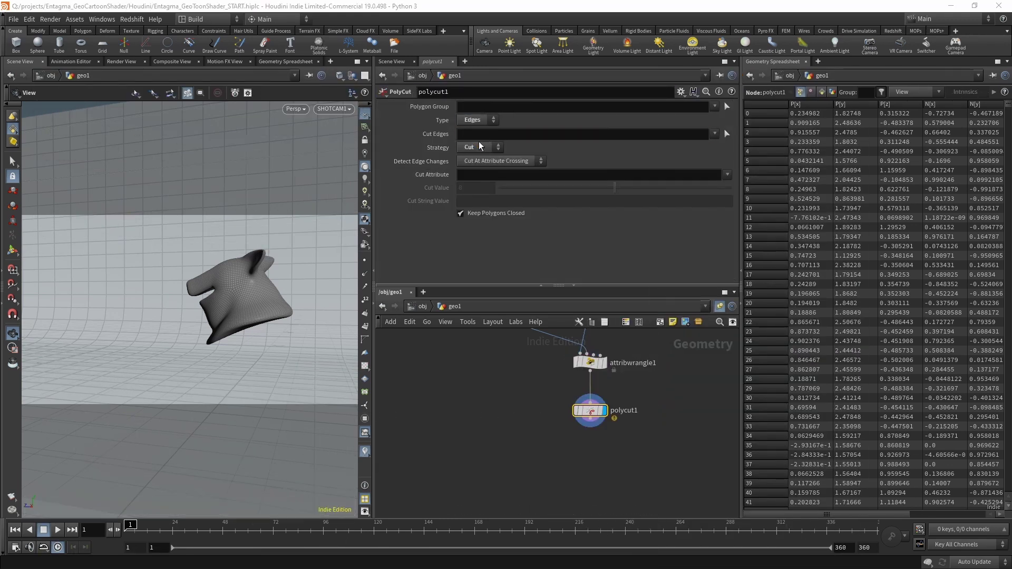
{"action": "left_click", "coordinate": [487, 177]}
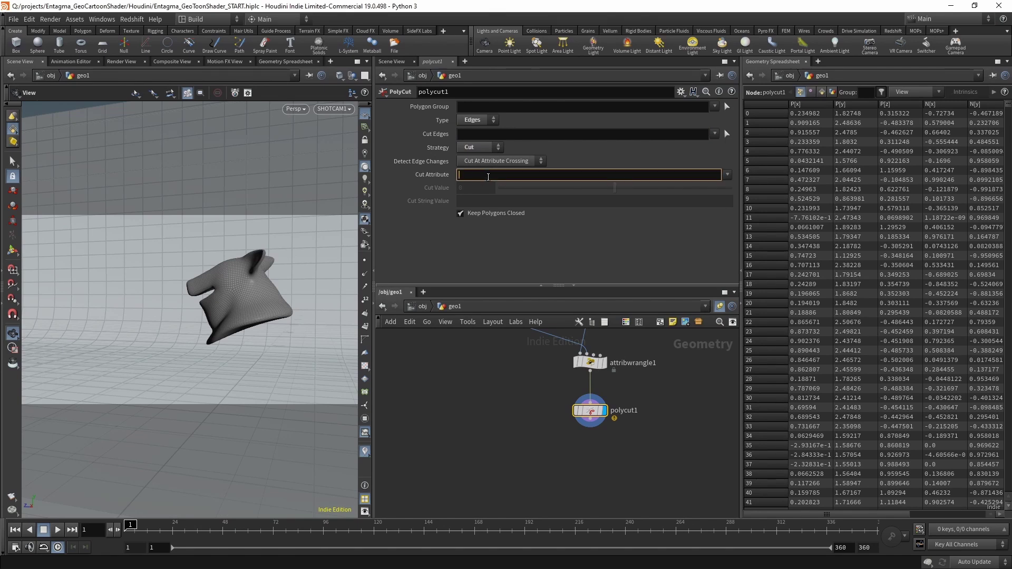
{"action": "type", "text": "val"}
{"action": "key", "text": "Return"}
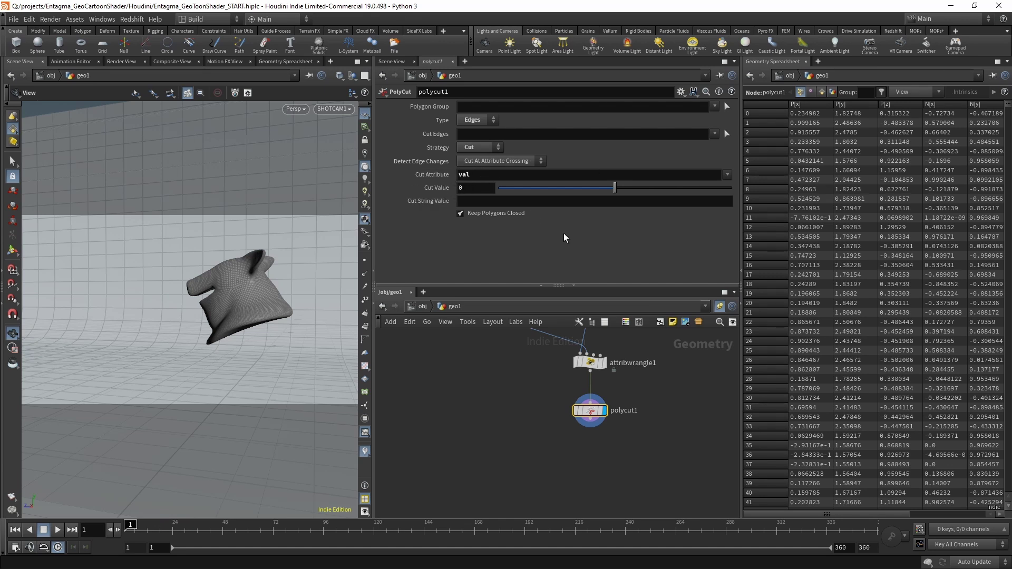
{"action": "left_click", "coordinate": [489, 215]}
Add an Attribute Wrangle node below polycut1.
{"action": "key", "text": "Tab"}
{"action": "type", "text": "attrib wrangle"}
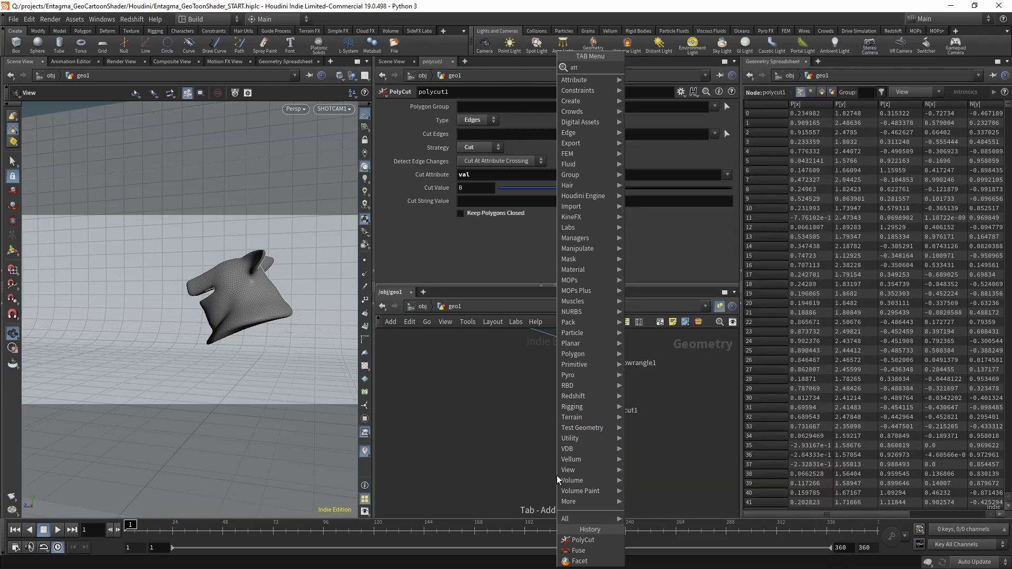
{"action": "key", "text": "Return"}
{"action": "left_click", "coordinate": [590, 454]}
Write float threshold = chf("threshold"); and create its Threshold spare parameter.
{"action": "left_click", "coordinate": [450, 195]}
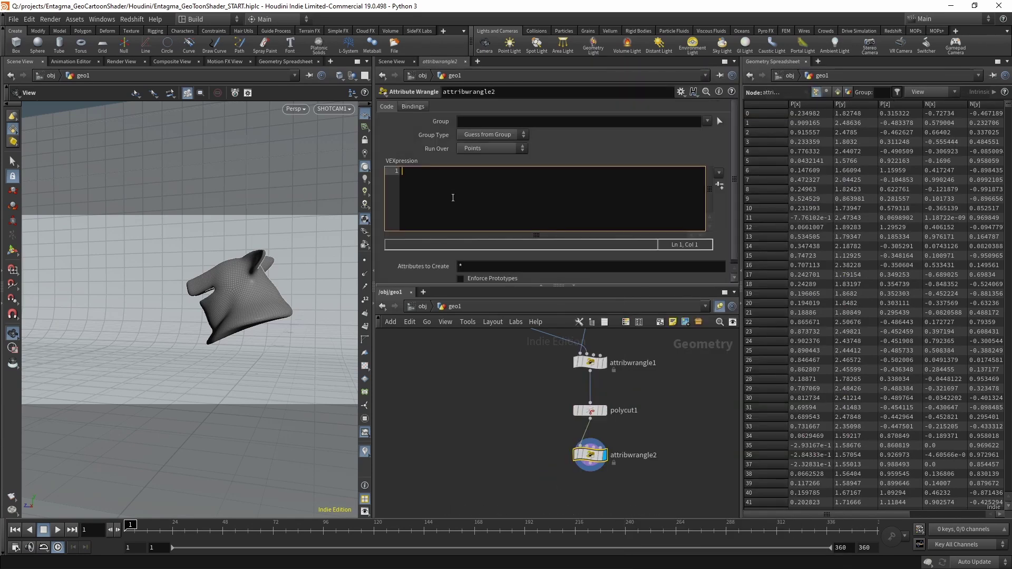
{"action": "type", "text": "float threshold ="}
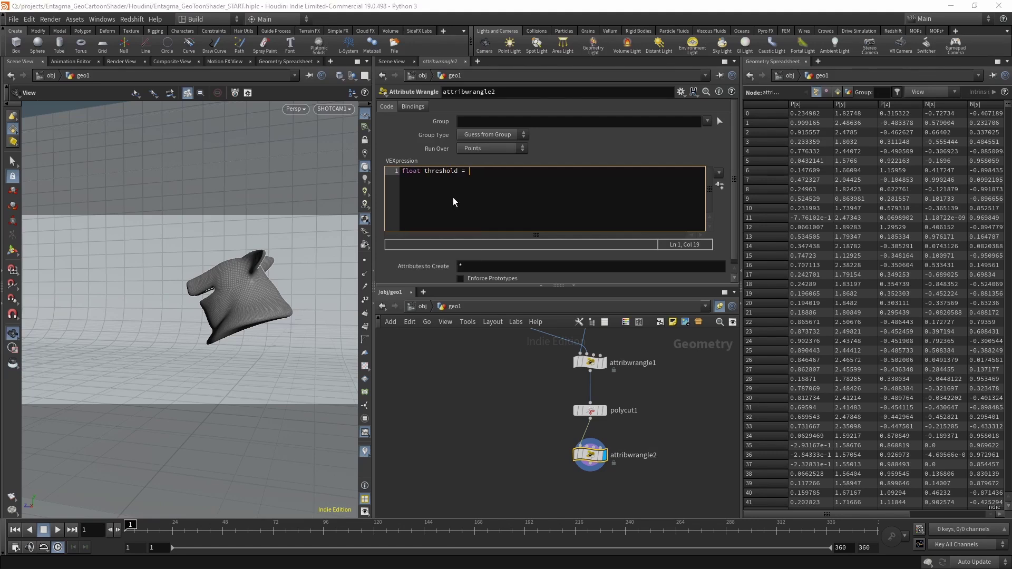
{"action": "type", "text": " chf(\"\");"}
{"action": "key", "text": "Left"}
{"action": "key", "text": "Left"}
{"action": "key", "text": "Left"}
{"action": "type", "text": "threshold"}
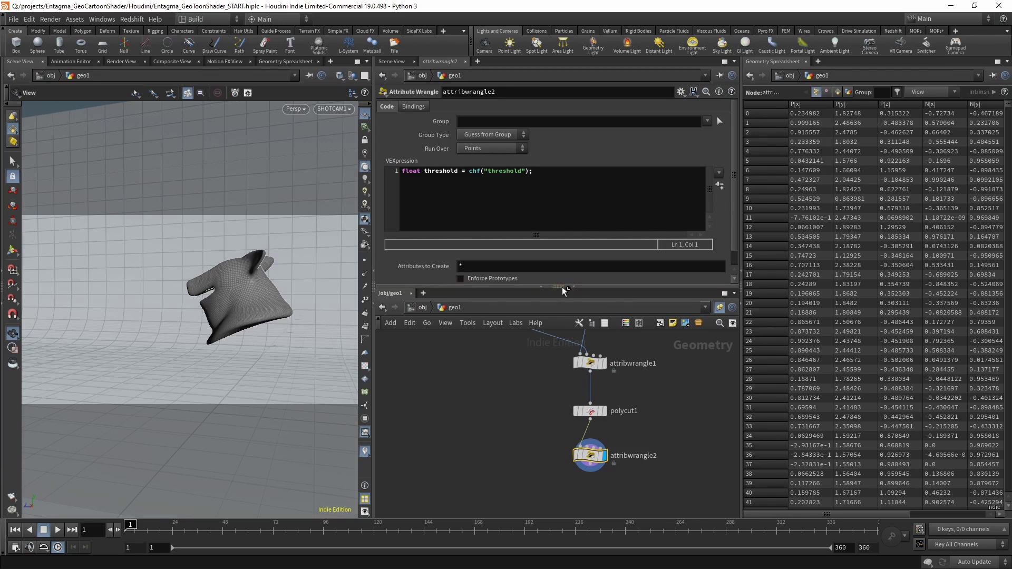
{"action": "left_click_drag", "start_coordinate": [562, 287], "coordinate": [562, 331]}
{"action": "left_click", "coordinate": [481, 294]}
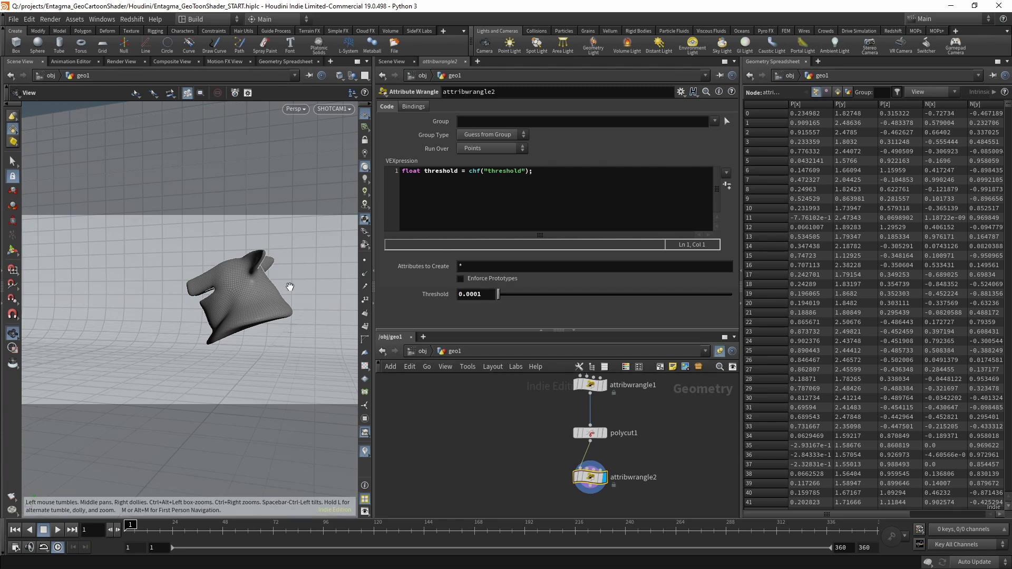
Add a line removing points with val outside ±threshold, then orbit to inspect the contours.
{"action": "left_click", "coordinate": [518, 193]}
{"action": "key", "text": "Return"}
{"action": "key", "text": "Return"}
{"action": "type", "text": "if("}
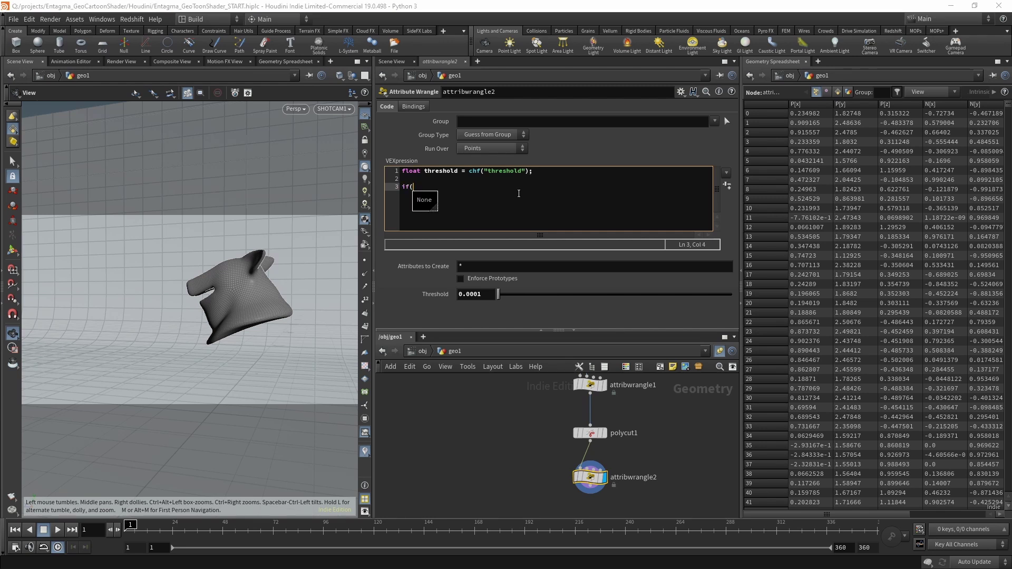
{"action": "type", "text": "f@val"}
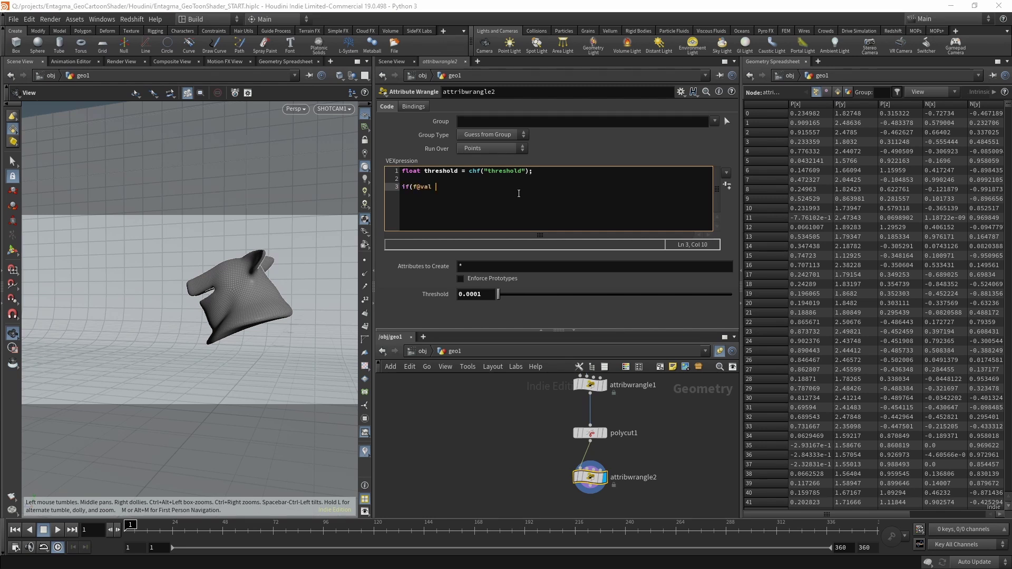
{"action": "type", "text": " < "}
{"action": "type", "text": "-threshold "}
{"action": "type", "text": "|| f@val > "}
{"action": "type", "text": "tr"}
{"action": "type", "text": "hres"}
{"action": "type", "text": "hold) removepoint(0, @ptnum);"}
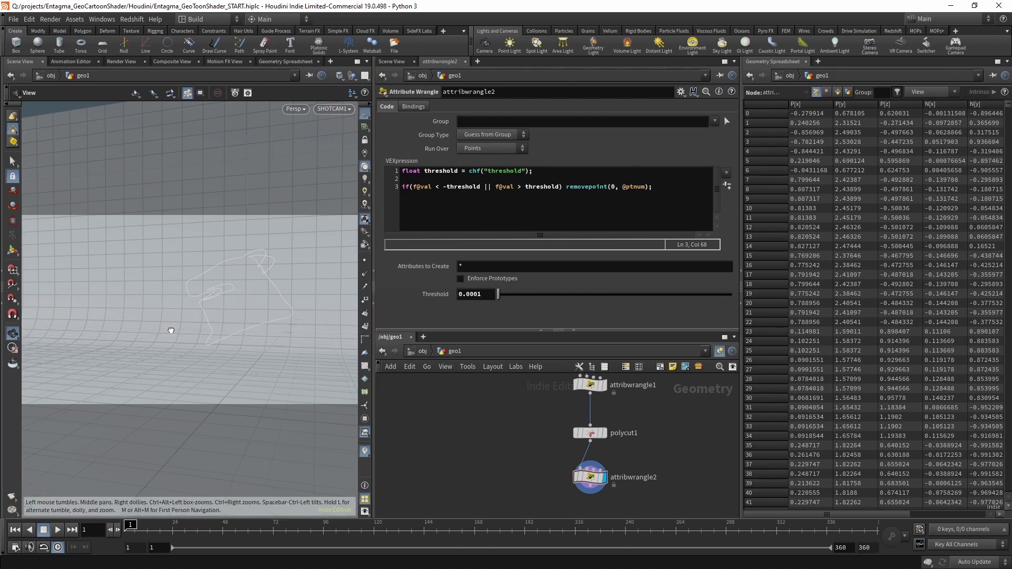
{"action": "left_click_drag", "start_coordinate": [169, 332], "coordinate": [346, 208]}
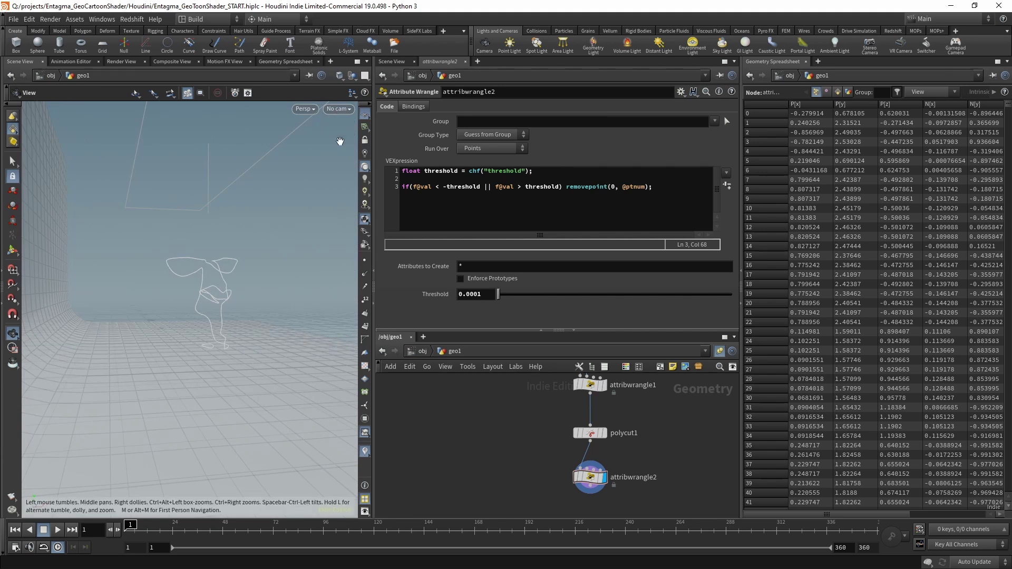
{"action": "left_click_drag", "start_coordinate": [237, 352], "coordinate": [293, 215]}
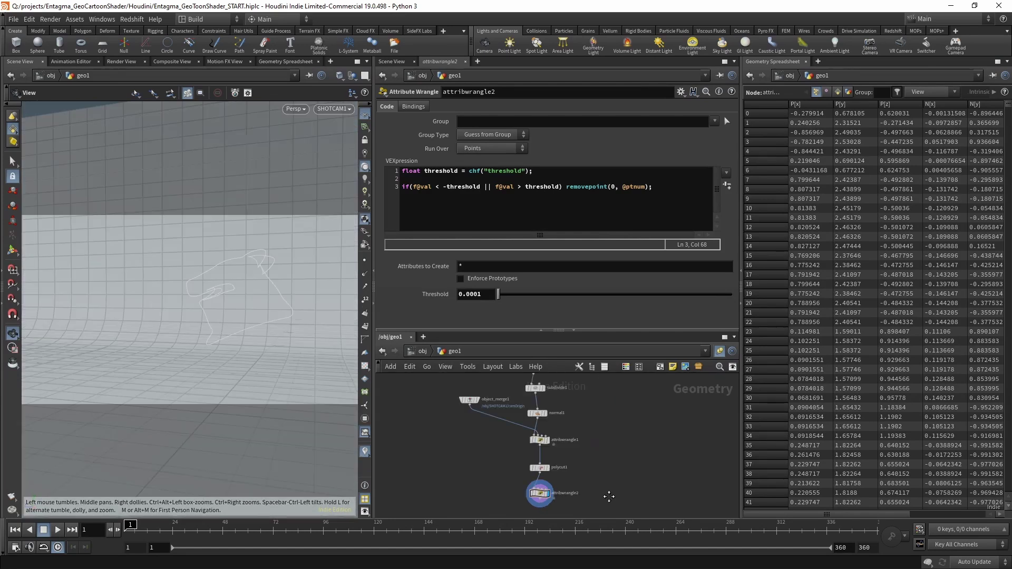
Return to the SHOTCAM1 view and delete the old transform1 node.
{"action": "key", "text": "h"}
{"action": "scroll", "coordinate": [591, 443], "scroll_direction": "up", "scroll_amount": 3}
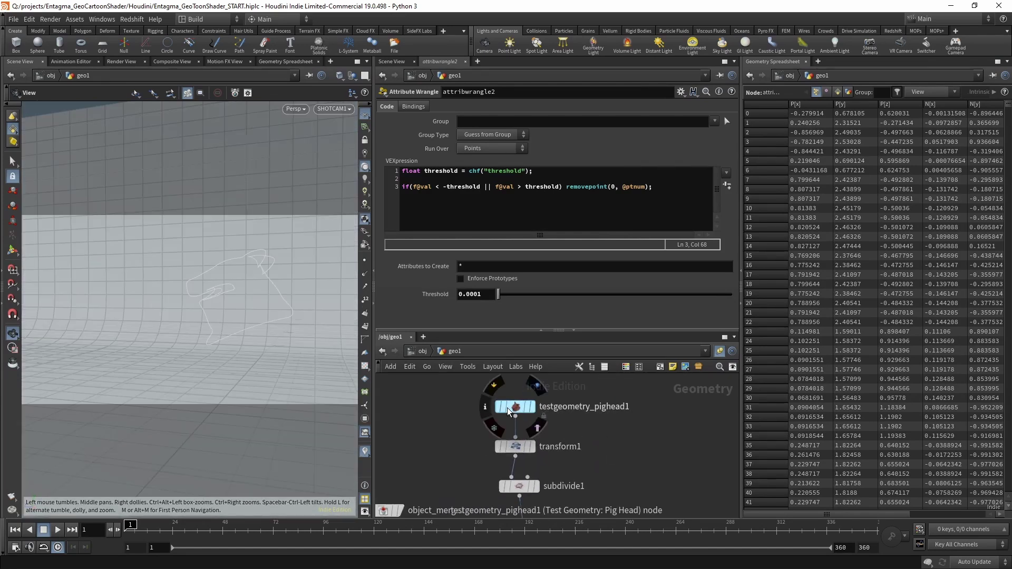
{"action": "left_click", "coordinate": [516, 446]}
{"action": "key", "text": "Delete"}
Insert a Transform above subdivide1 rotating the pig head about -25.8 degrees in Y.
{"action": "key", "text": "Tab"}
{"action": "type", "text": "transfor"}
{"action": "key", "text": "Return"}
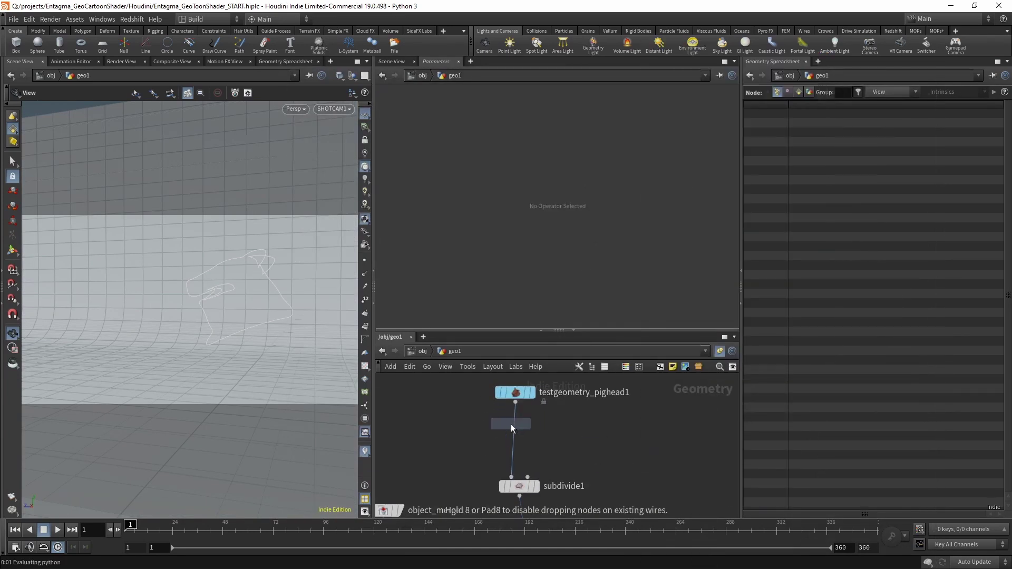
{"action": "left_click", "coordinate": [514, 429]}
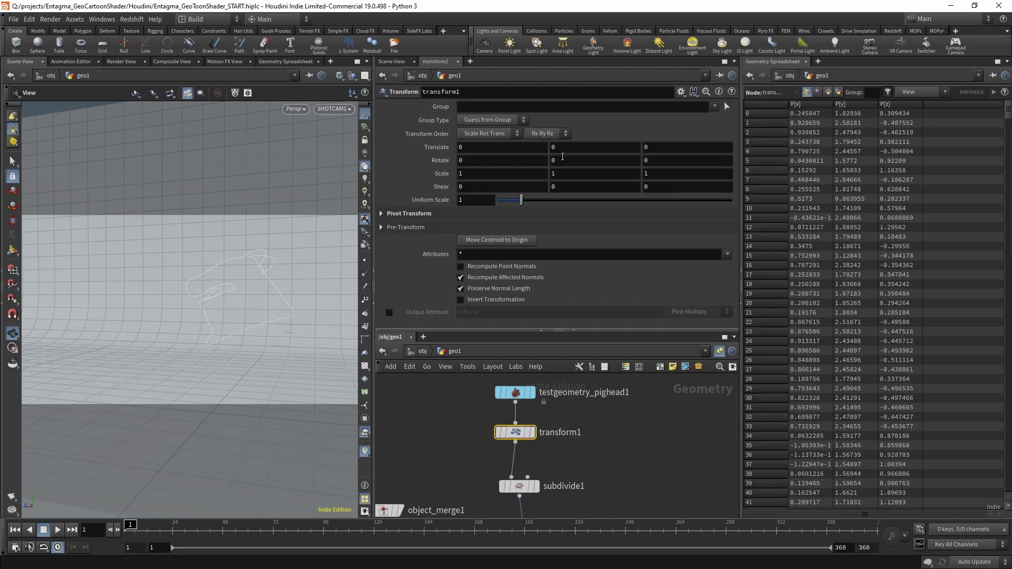
{"action": "middle_click_drag", "start_coordinate": [563, 157], "coordinate": [383, 169]}
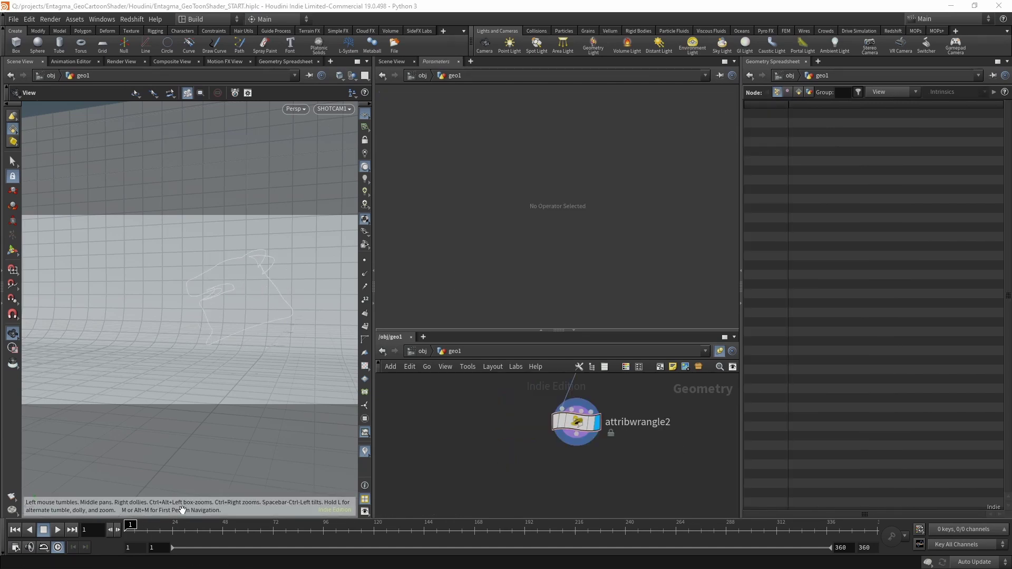
Add a Fuse node below attribwrangle2 and compare point counts before and after.
{"action": "key", "text": "Tab"}
{"action": "type", "text": "fuse"}
{"action": "key", "text": "Return"}
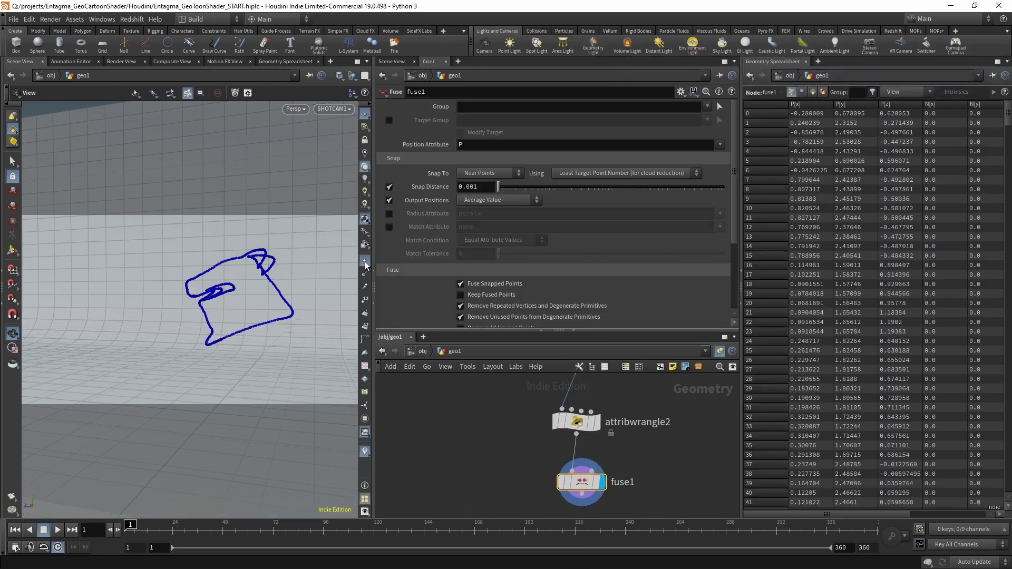
{"action": "left_click", "coordinate": [542, 423]}
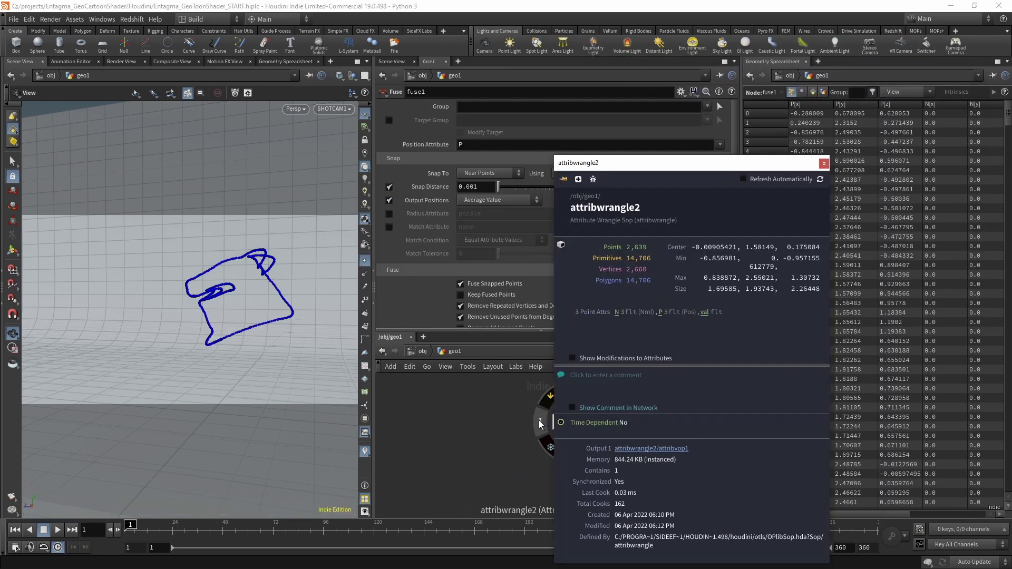
{"action": "left_click", "coordinate": [547, 481]}
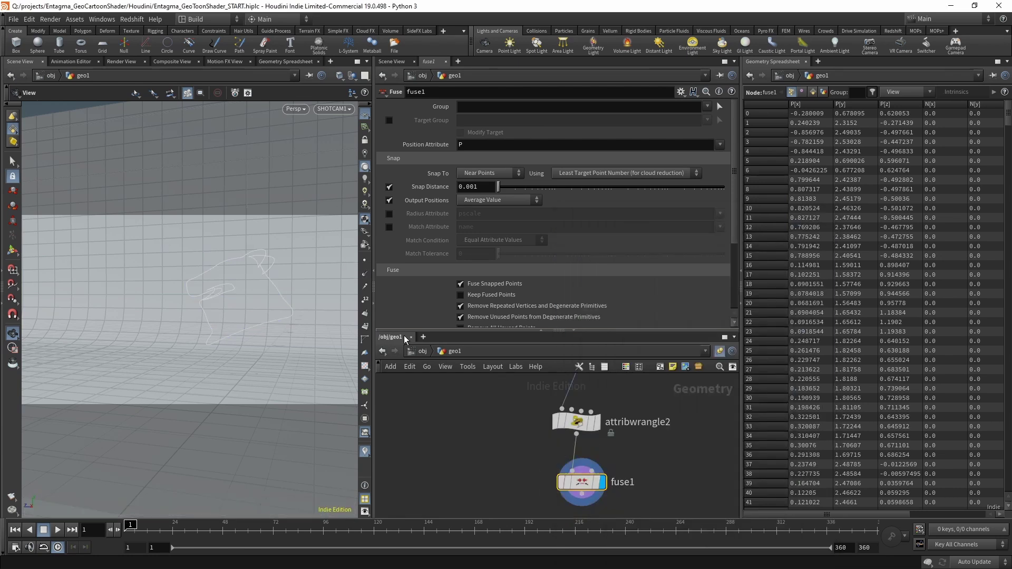
Add a PolyPath below fuse1 with Connect End Points enabled and display it.
{"action": "key", "text": "Tab"}
{"action": "type", "text": "polypath"}
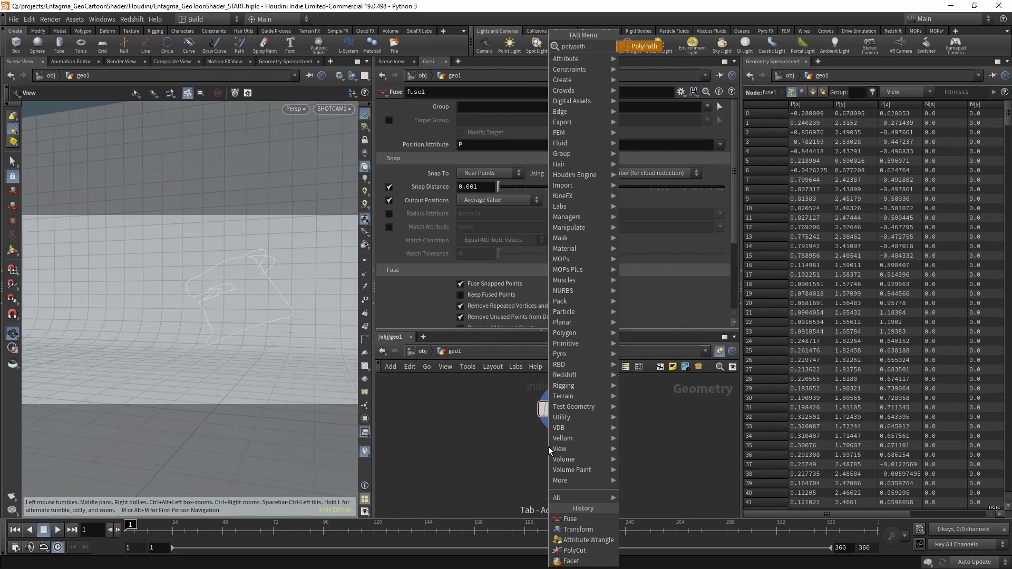
{"action": "key", "text": "Return"}
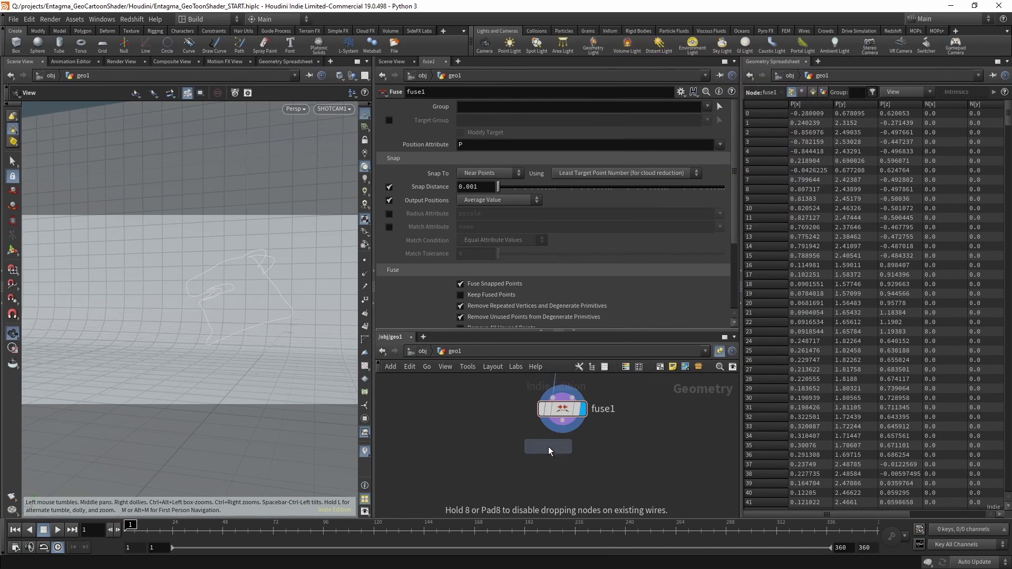
{"action": "left_click", "coordinate": [548, 447]}
{"action": "left_click", "coordinate": [483, 105]}
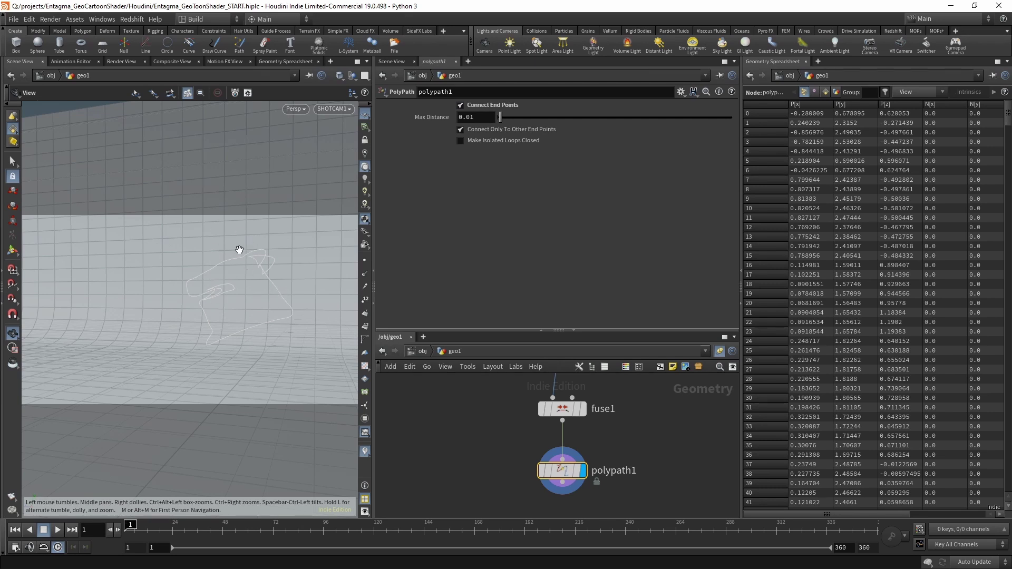
{"action": "left_click", "coordinate": [562, 409]}
{"action": "key", "text": "Delete"}
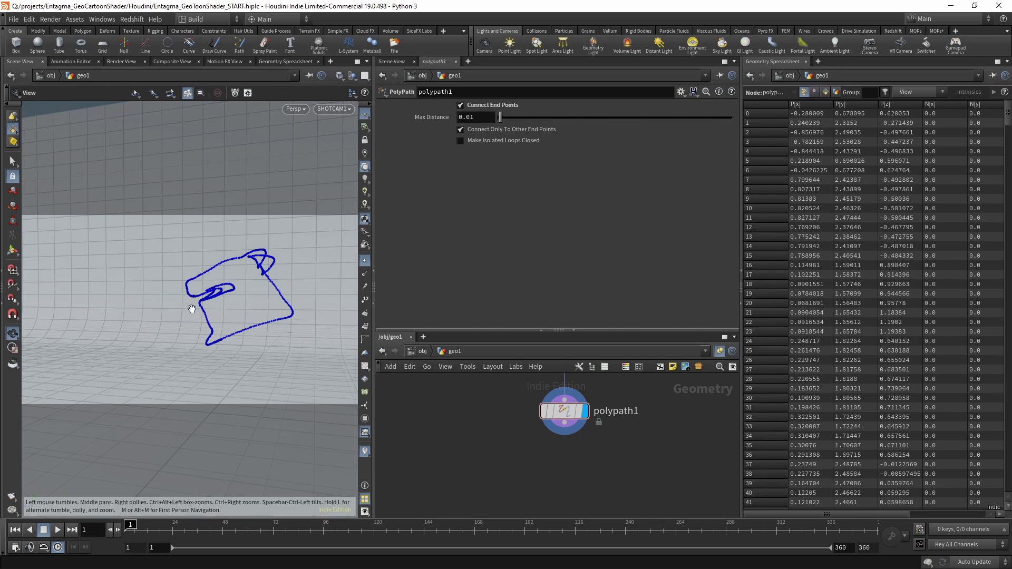
{"action": "right_click_drag", "start_coordinate": [289, 312], "coordinate": [333, 178]}
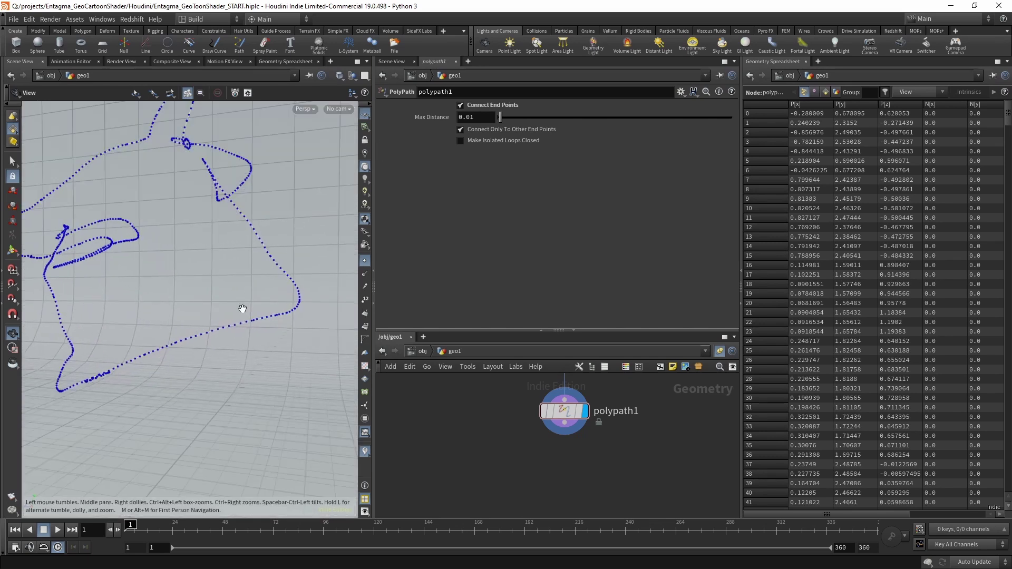
Add a Resample below polypath1 with a 0.05 segment length.
{"action": "key", "text": "Tab"}
{"action": "type", "text": "resam"}
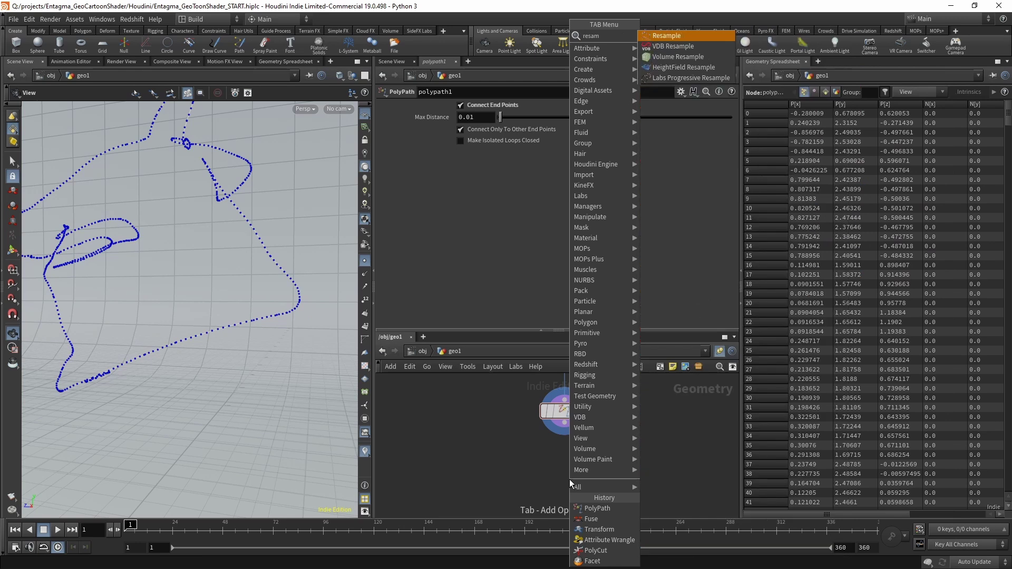
{"action": "key", "text": "Return"}
{"action": "left_click", "coordinate": [569, 480]}
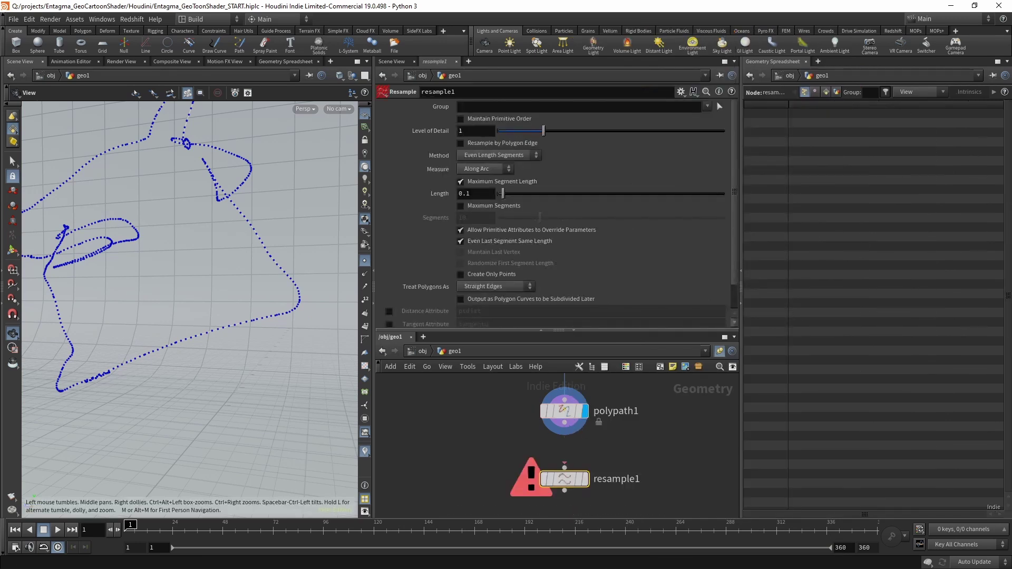
{"action": "double_click", "coordinate": [480, 193]}
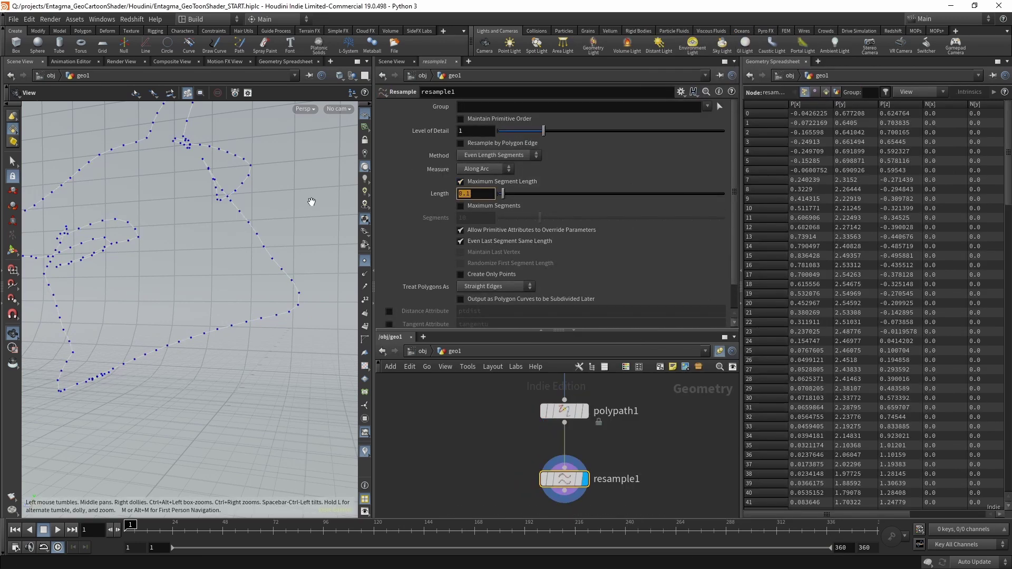
{"action": "key", "text": "Return"}
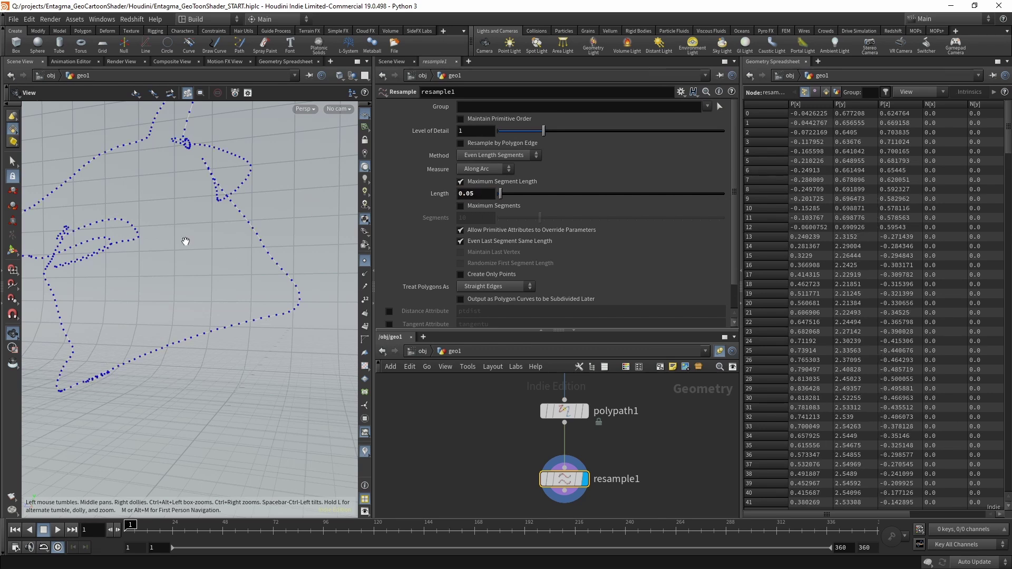
Add a Null below resample1 and name it OUT.
{"action": "scroll", "coordinate": [498, 434], "scroll_direction": "down", "scroll_amount": 1}
{"action": "scroll", "coordinate": [498, 431], "scroll_direction": "down", "scroll_amount": 1}
{"action": "key", "text": "Tab"}
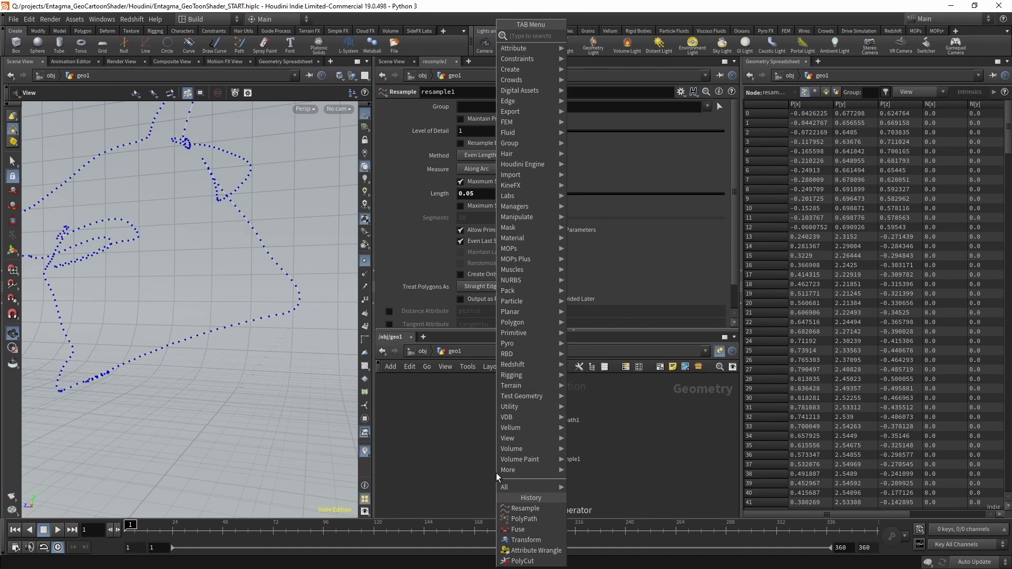
{"action": "type", "text": "null"}
{"action": "key", "text": "Return"}
{"action": "left_click", "coordinate": [508, 436]}
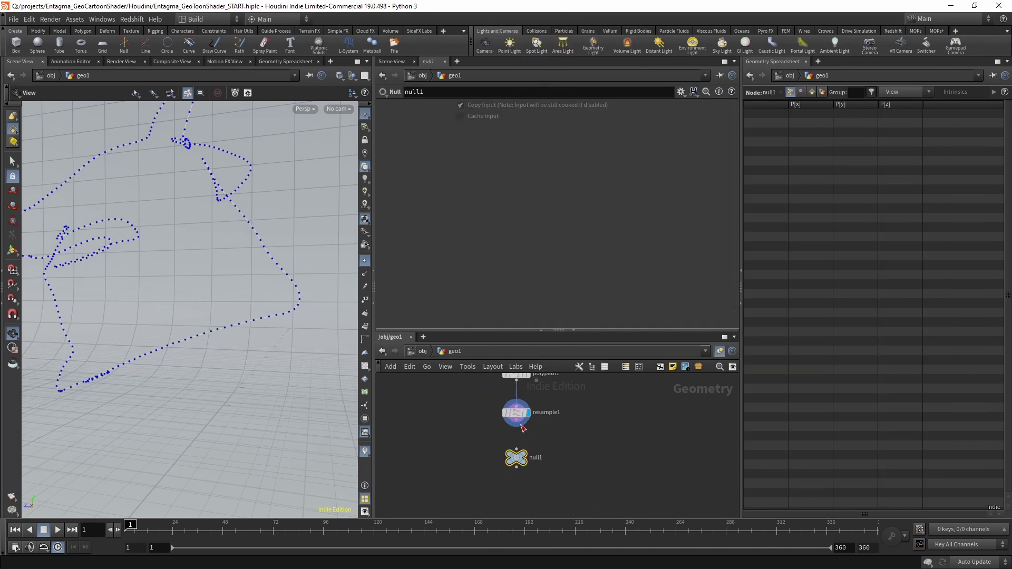
{"action": "key", "text": "F2"}
{"action": "type", "text": "OUT"}
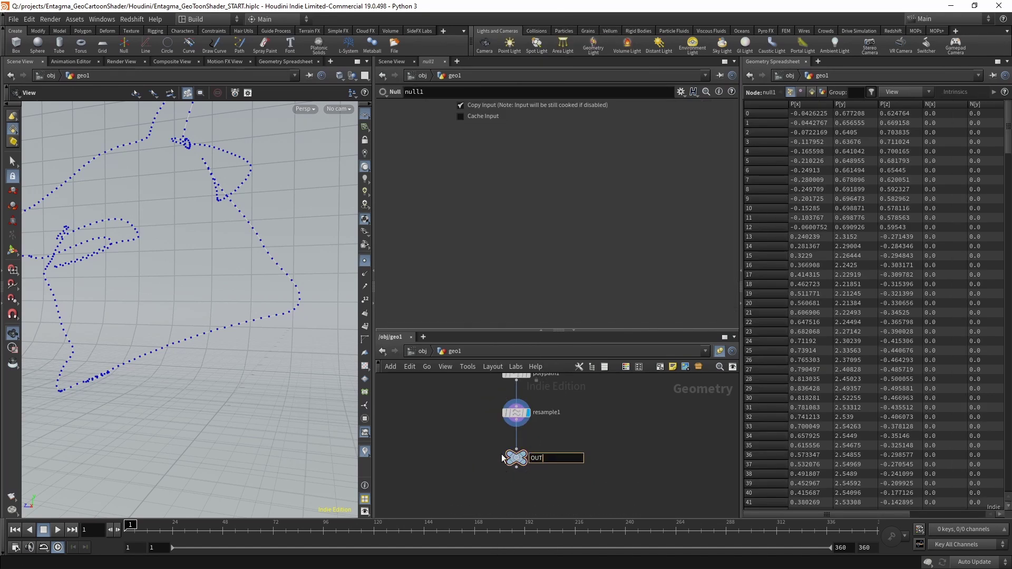
{"action": "key", "text": "Return"}
At object level, assign the /mat/lines material to geo1.
{"action": "key", "text": "u"}
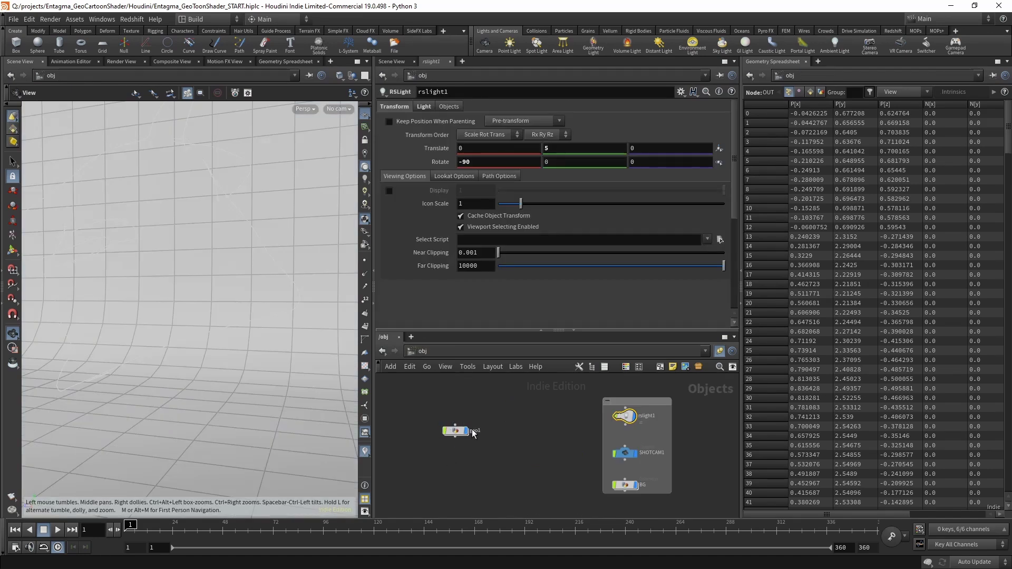
{"action": "left_click", "coordinate": [425, 107]}
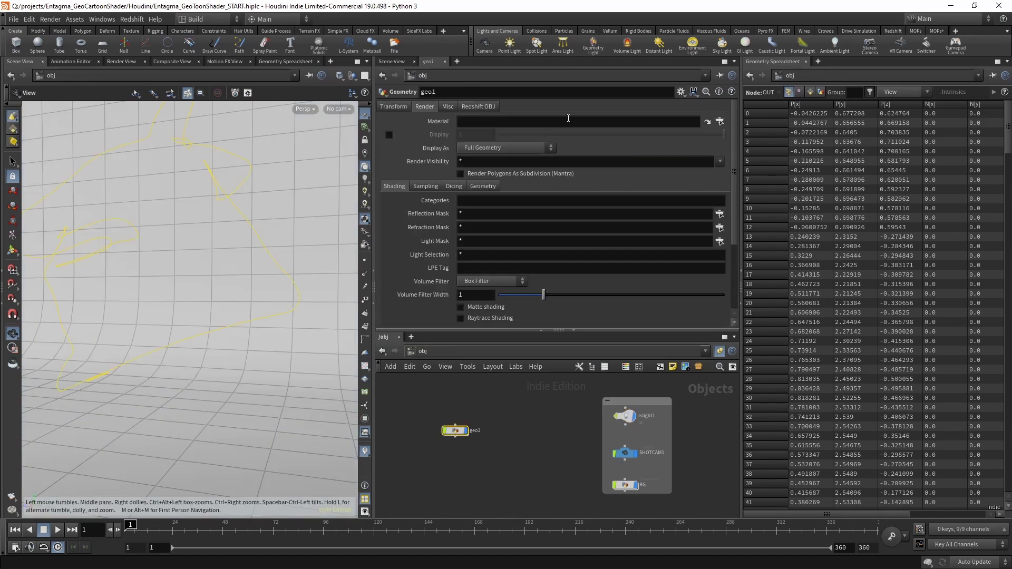
{"action": "left_click", "coordinate": [720, 122]}
{"action": "left_click", "coordinate": [669, 53]}
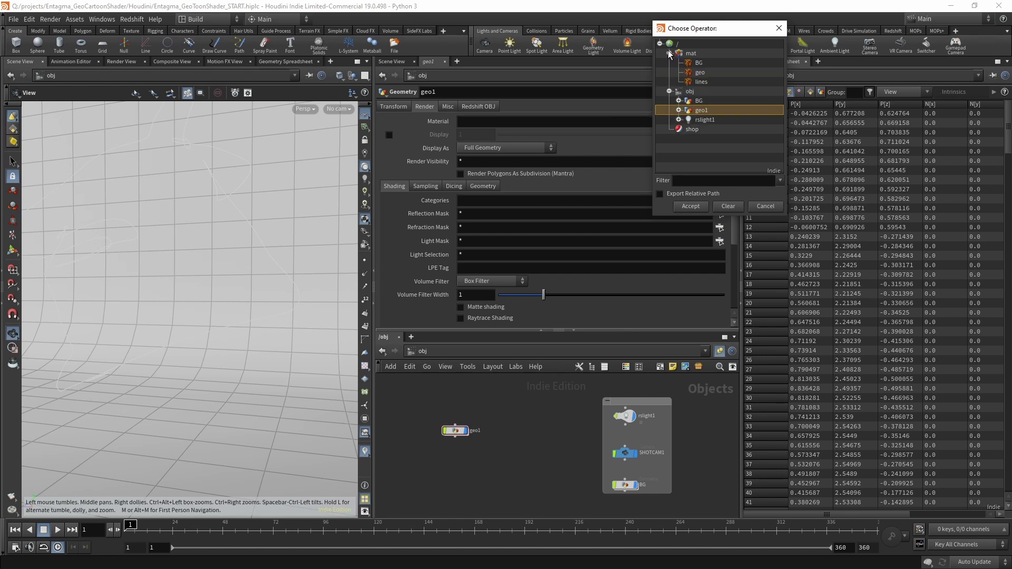
{"action": "double_click", "coordinate": [701, 83]}
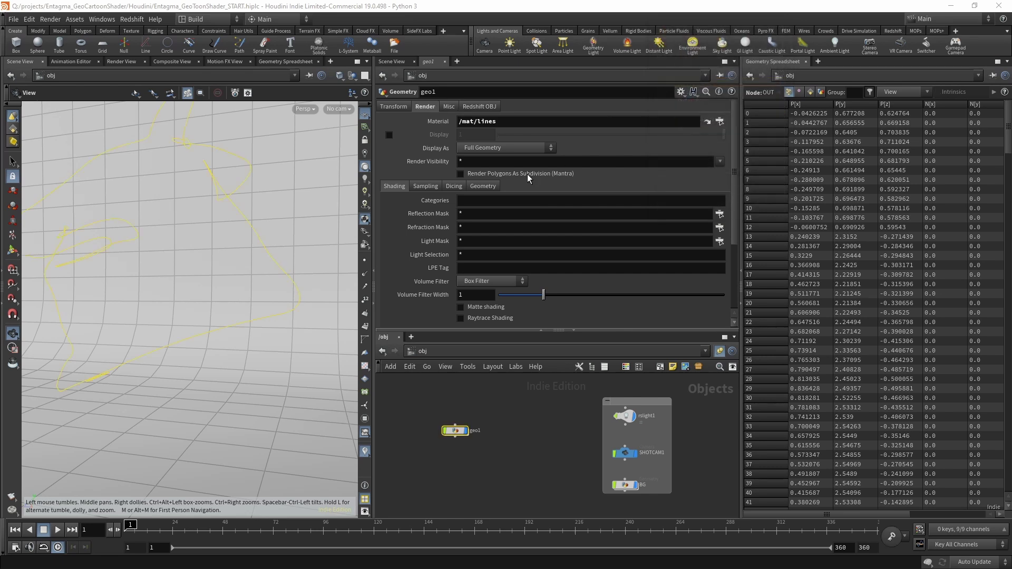
Enable Redshift strands on geo1 as Capsule shape with max tessellation 12.
{"action": "left_click", "coordinate": [479, 107]}
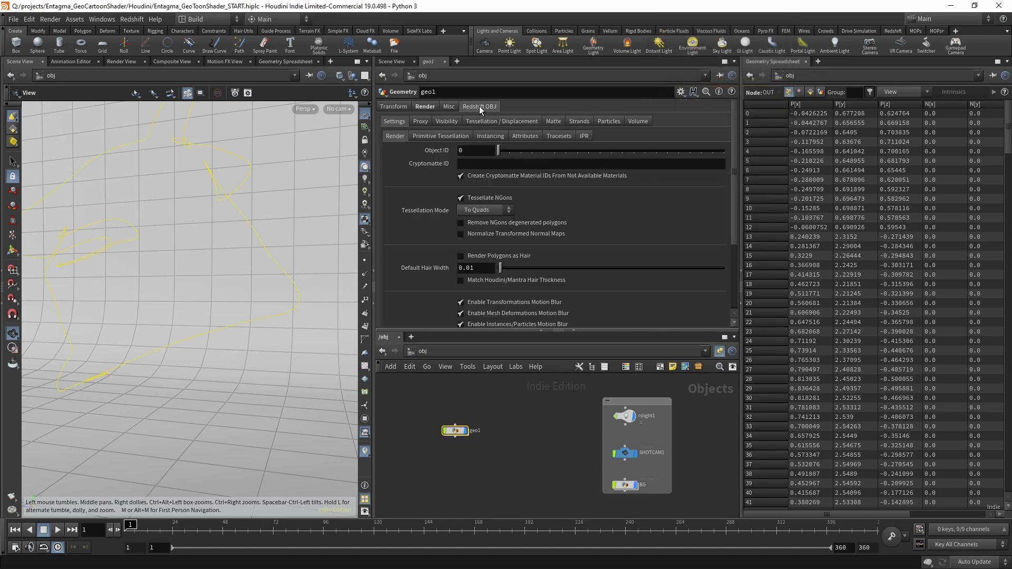
{"action": "left_click", "coordinate": [580, 121]}
{"action": "left_click", "coordinate": [461, 146]}
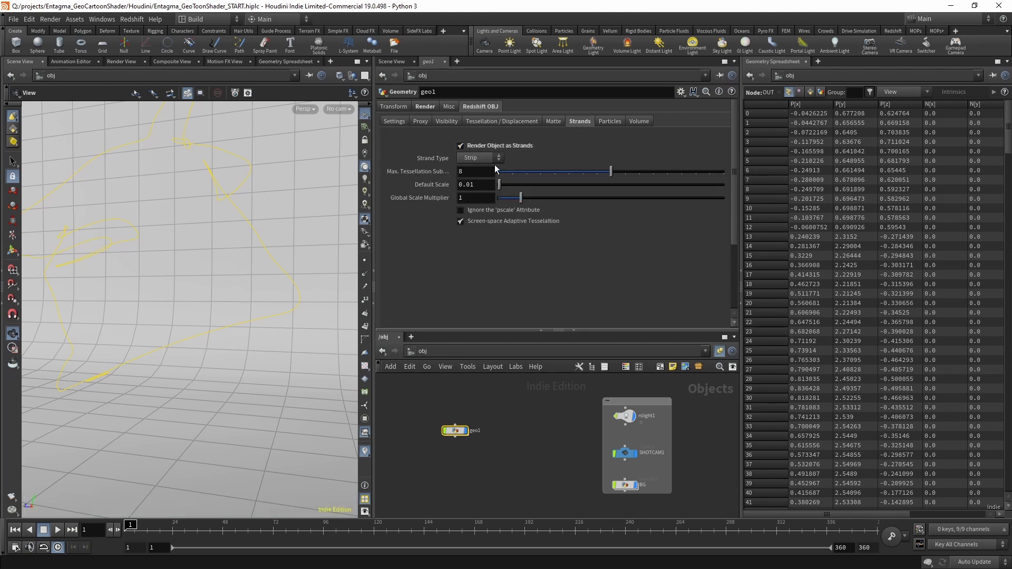
{"action": "left_click", "coordinate": [482, 158]}
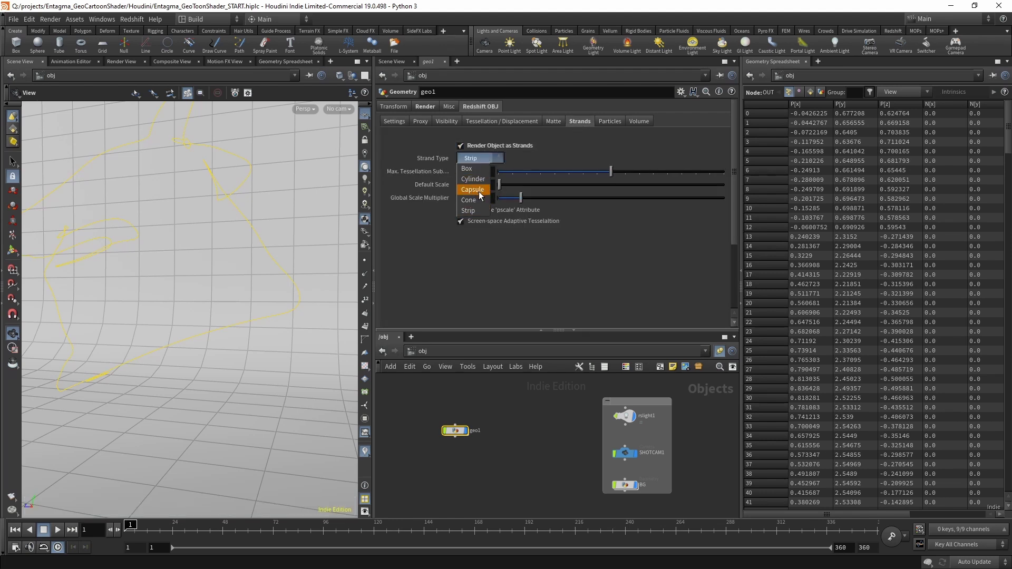
{"action": "left_click", "coordinate": [480, 191]}
{"action": "type", "text": "12"}
{"action": "key", "text": "Return"}
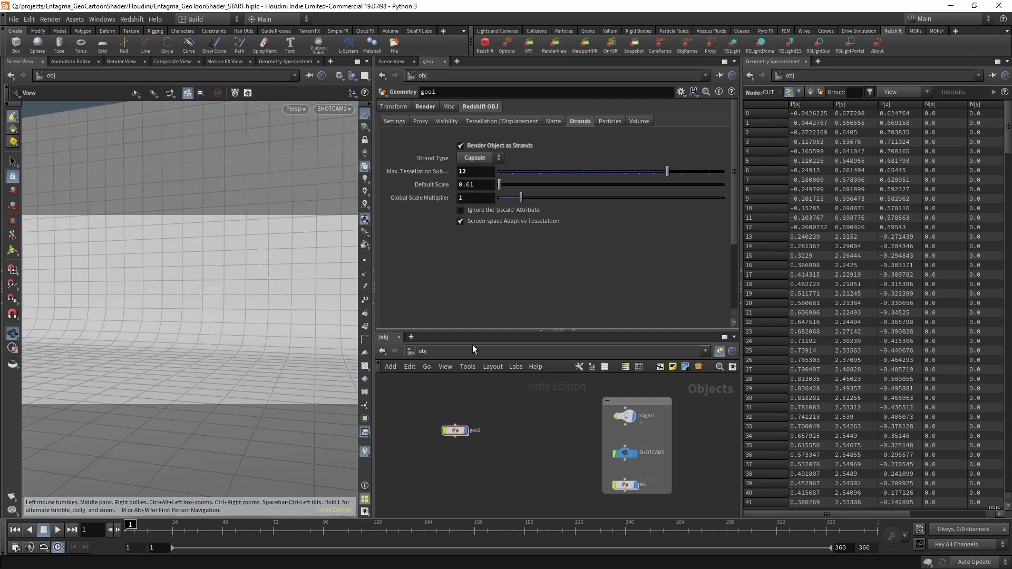
Start a Redshift render and set the strand scale to 0.05 to thicken the wires.
{"action": "left_click", "coordinate": [553, 47]}
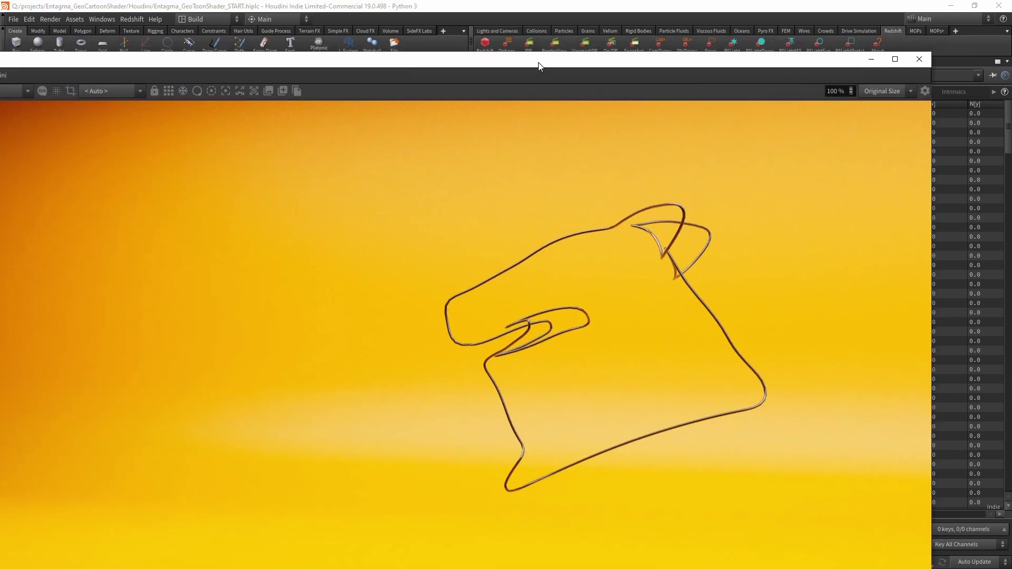
{"action": "left_click_drag", "start_coordinate": [539, 62], "coordinate": [643, 295]}
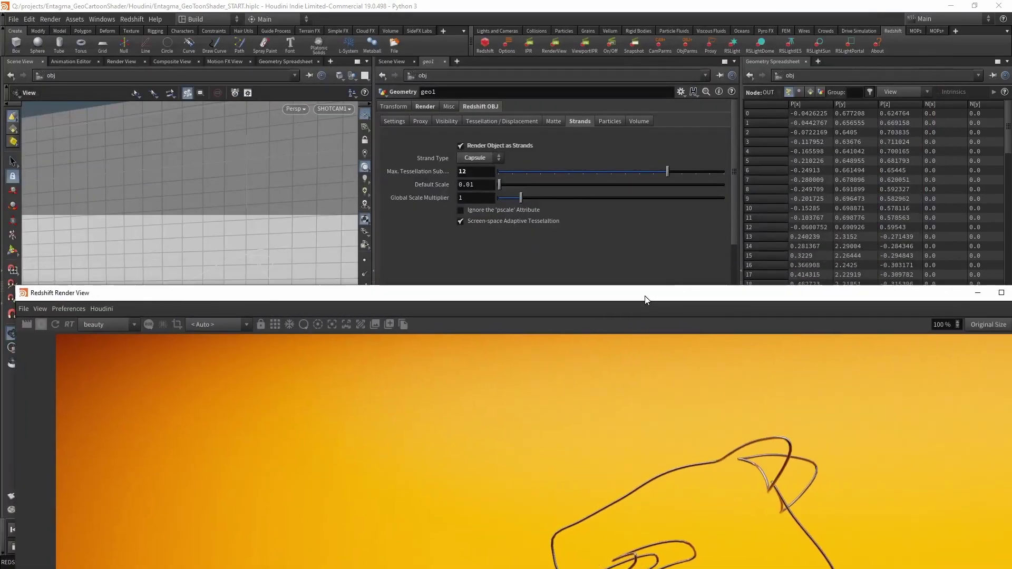
{"action": "left_click", "coordinate": [481, 186]}
{"action": "key", "text": "BackSpace"}
{"action": "type", "text": "5"}
{"action": "key", "text": "Return"}
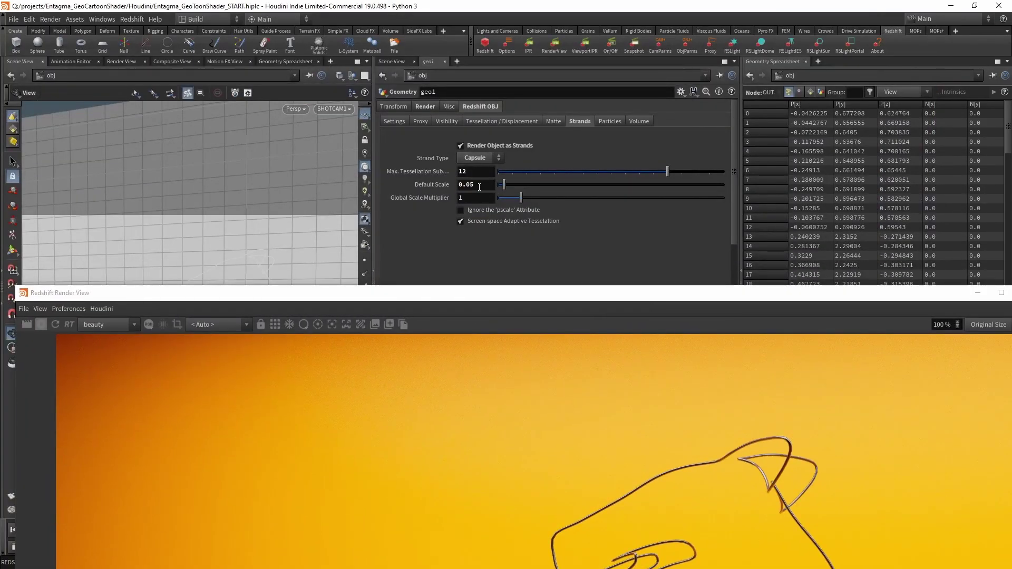
{"action": "double_click", "coordinate": [593, 297]}
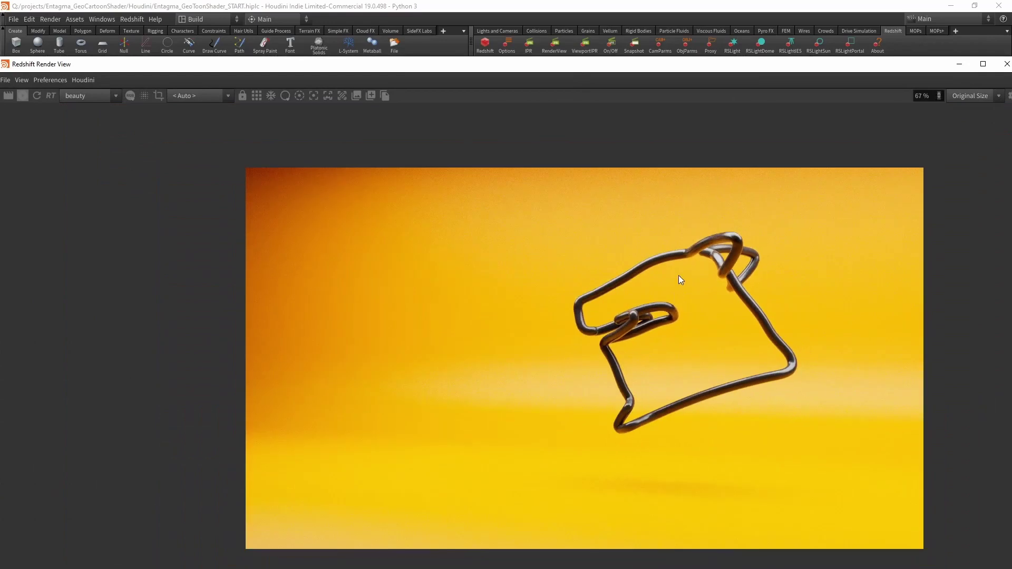
Create a new geo2 object and paste all ten geo1 nodes into it.
{"action": "key", "text": "alt+Tab"}
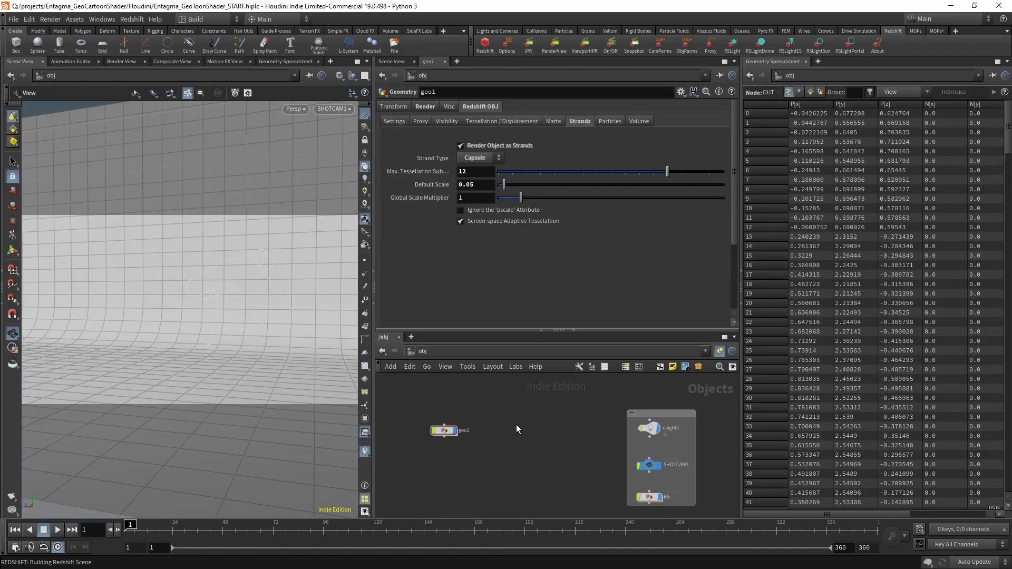
{"action": "key", "text": "Tab"}
{"action": "left_click", "coordinate": [492, 446]}
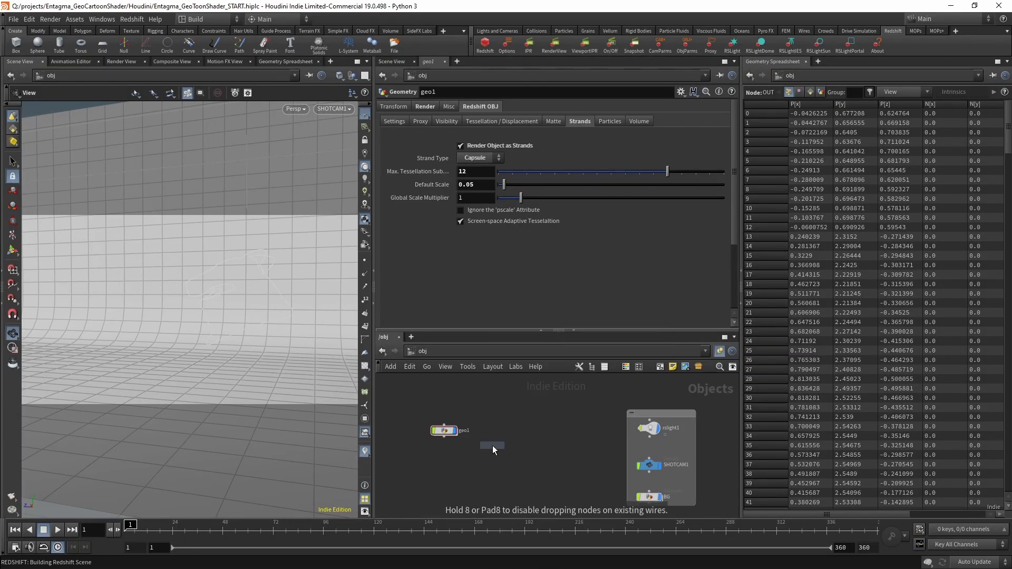
{"action": "left_click", "coordinate": [493, 445]}
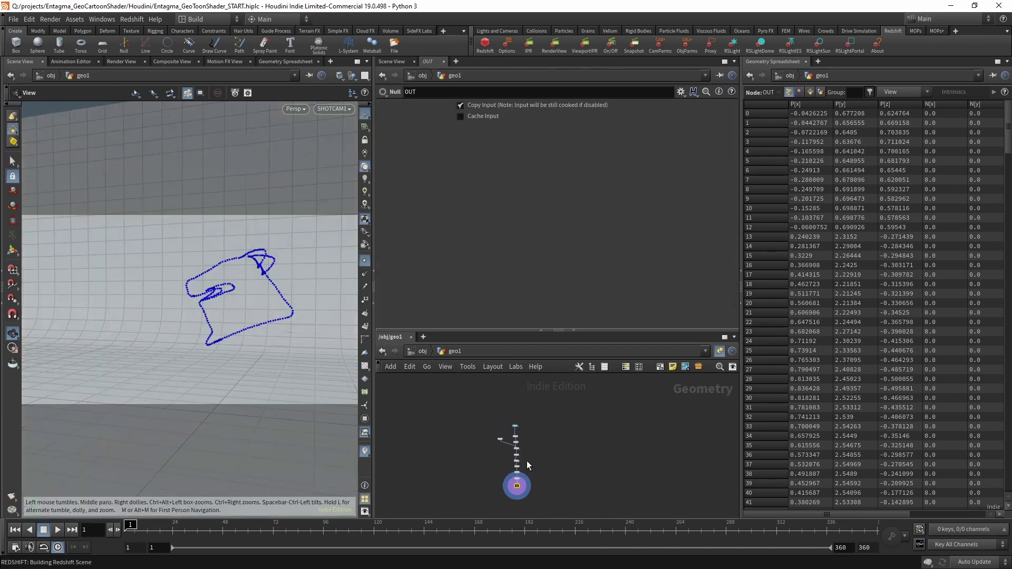
{"action": "key", "text": "ctrl+a"}
{"action": "scroll", "coordinate": [515, 438], "scroll_direction": "up", "scroll_amount": 5}
{"action": "key", "text": "ctrl+c"}
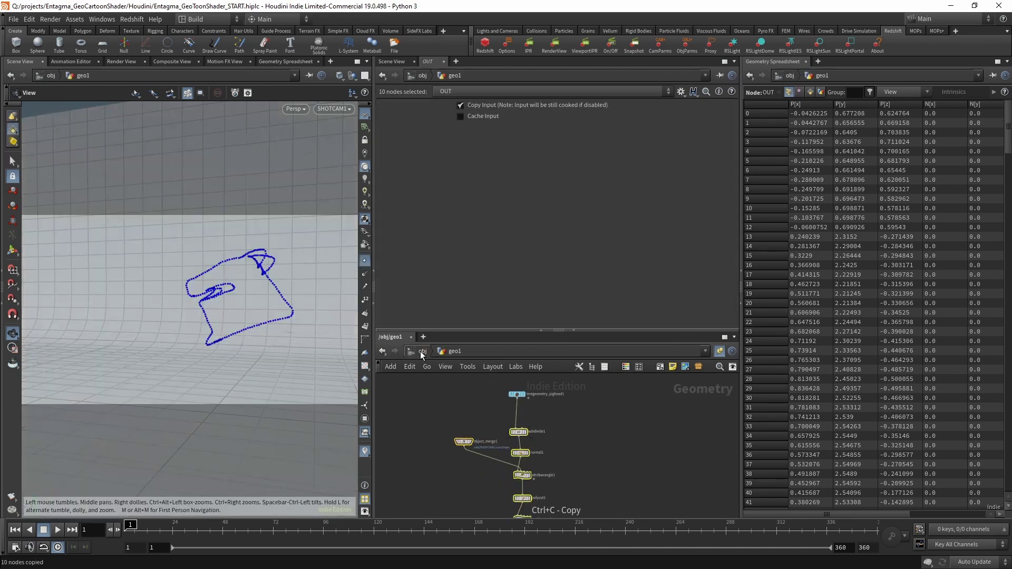
{"action": "left_click", "coordinate": [420, 351]}
{"action": "double_click", "coordinate": [548, 434]}
{"action": "key", "text": "ctrl+v"}
Add a File node in geo2 loading $HIP/geo/Jenner Post.obj.
{"action": "key", "text": "Tab"}
{"action": "type", "text": "fi"}
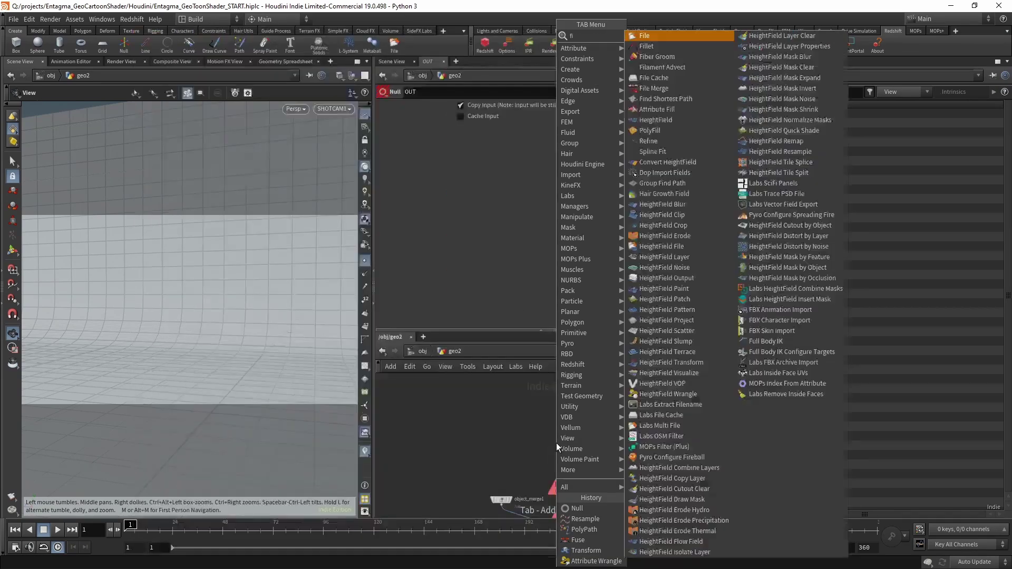
{"action": "key", "text": "Return"}
{"action": "left_click", "coordinate": [568, 416]}
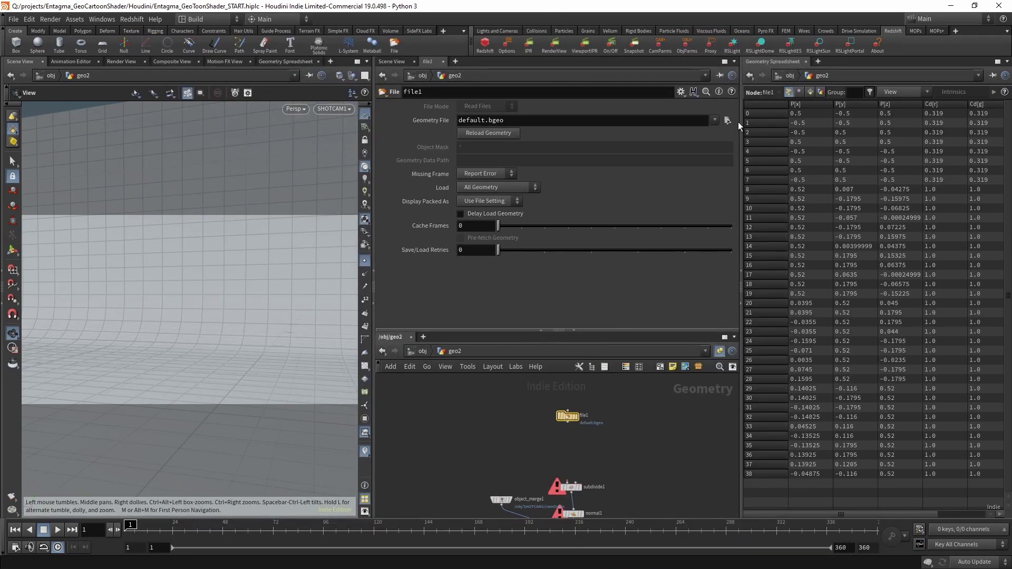
{"action": "left_click", "coordinate": [728, 121]}
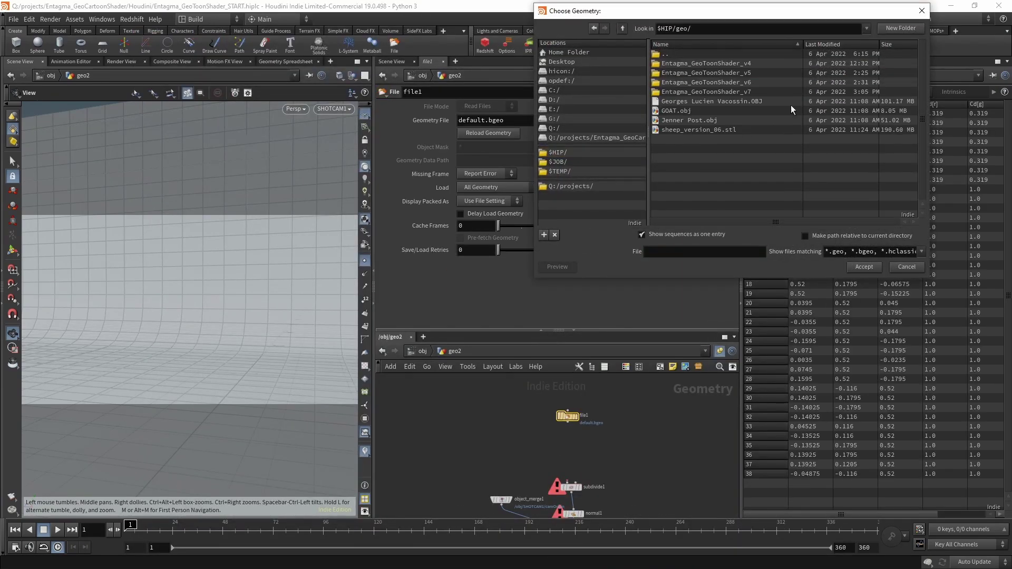
{"action": "key", "text": "Escape"}
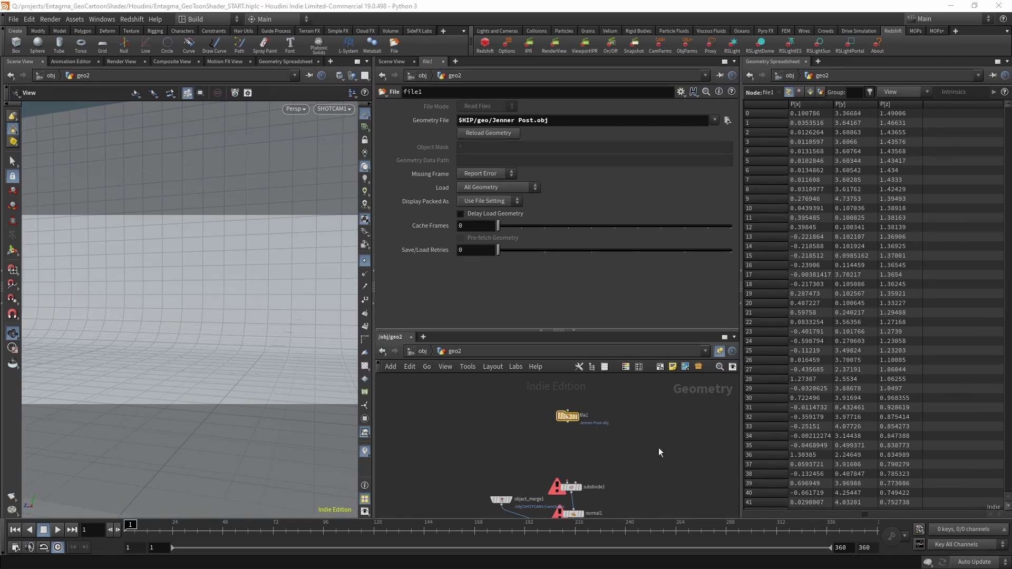
Add a Match Size node below the file node.
{"action": "key", "text": "Tab"}
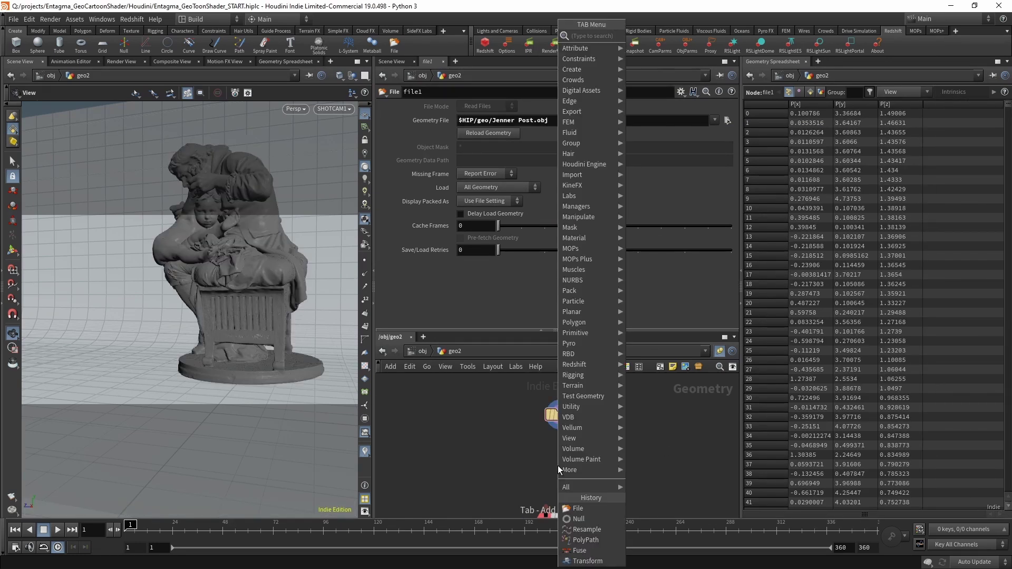
{"action": "type", "text": "match"}
{"action": "key", "text": "Down"}
{"action": "key", "text": "Return"}
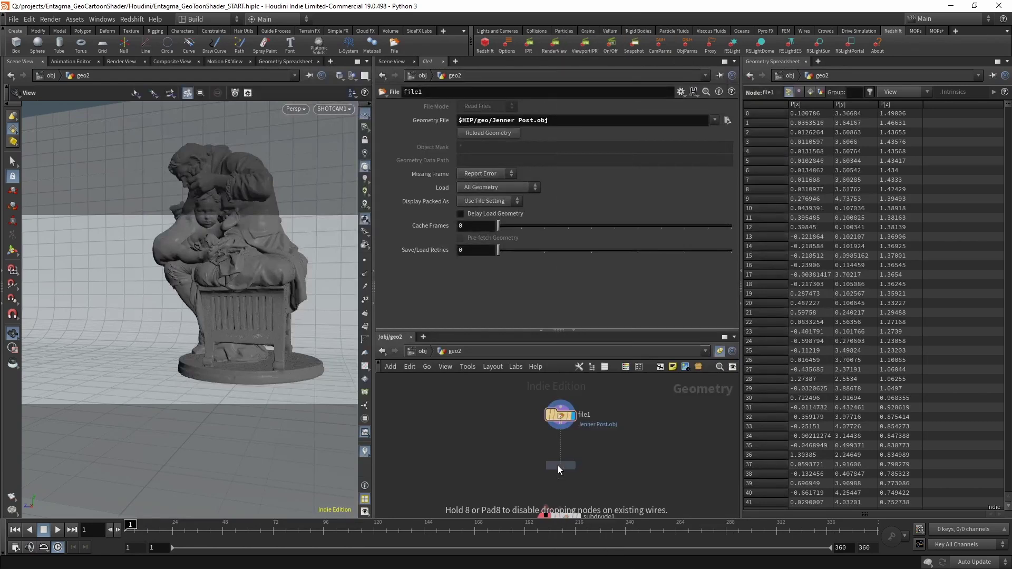
Set matchsize1 to sit the statue on the ground, scaled to fit a 3,3,3 target size.
{"action": "left_click", "coordinate": [558, 466]}
{"action": "left_click", "coordinate": [478, 247]}
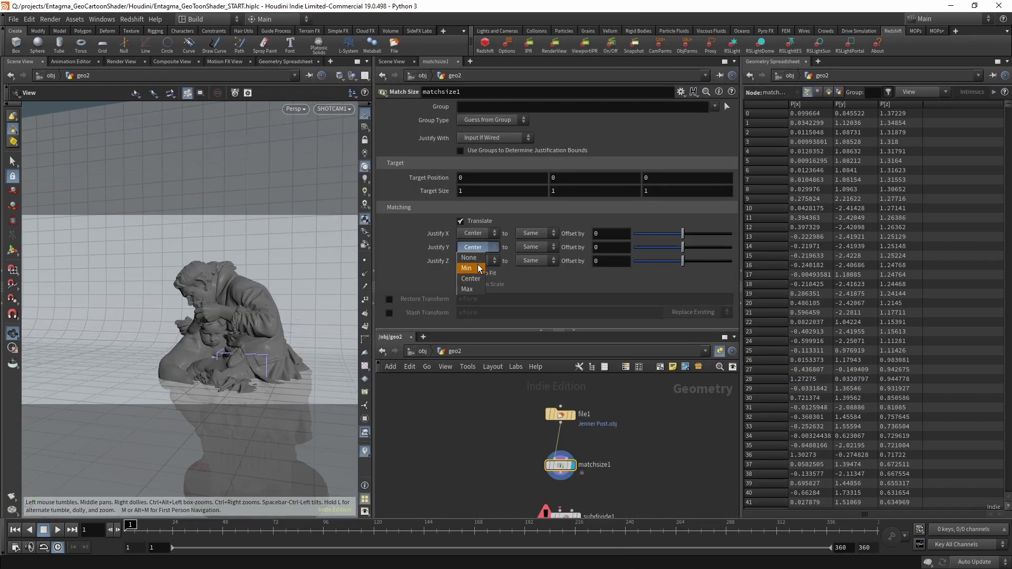
{"action": "left_click", "coordinate": [474, 248]}
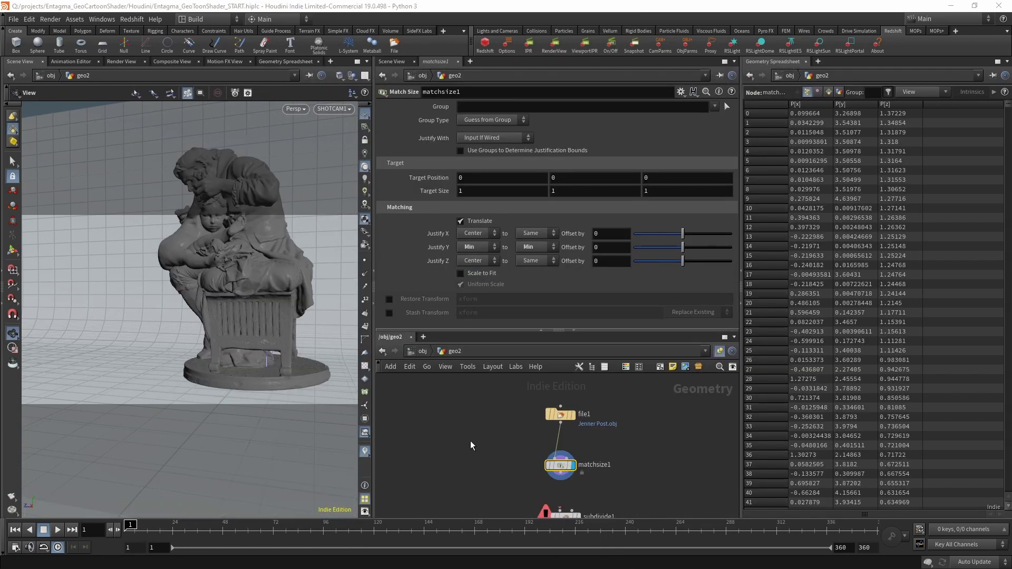
{"action": "left_click", "coordinate": [478, 193]}
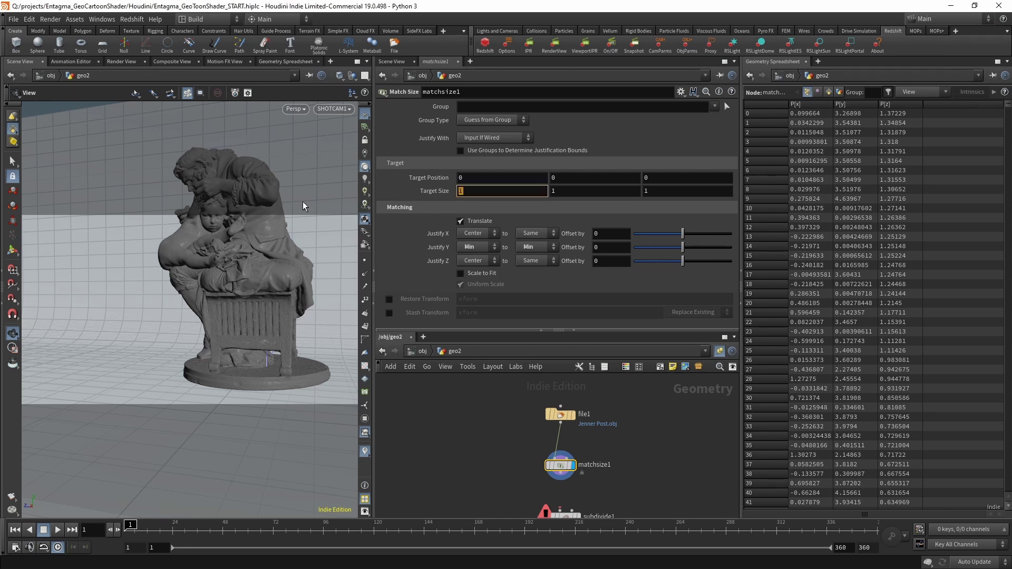
{"action": "type", "text": "3"}
{"action": "key", "text": "Tab"}
{"action": "type", "text": "3"}
{"action": "key", "text": "Tab"}
{"action": "type", "text": "3"}
{"action": "key", "text": "Tab"}
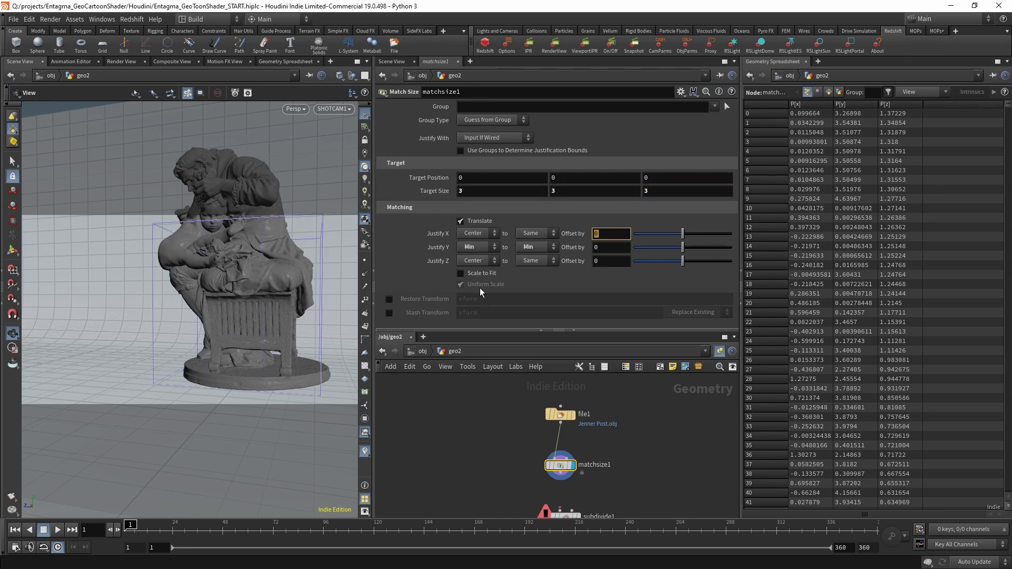
{"action": "left_click", "coordinate": [482, 274]}
Switch the viewport back to SHOTCAM1 and delete the subdivide node.
{"action": "scroll", "coordinate": [661, 480], "scroll_direction": "down", "scroll_amount": 2}
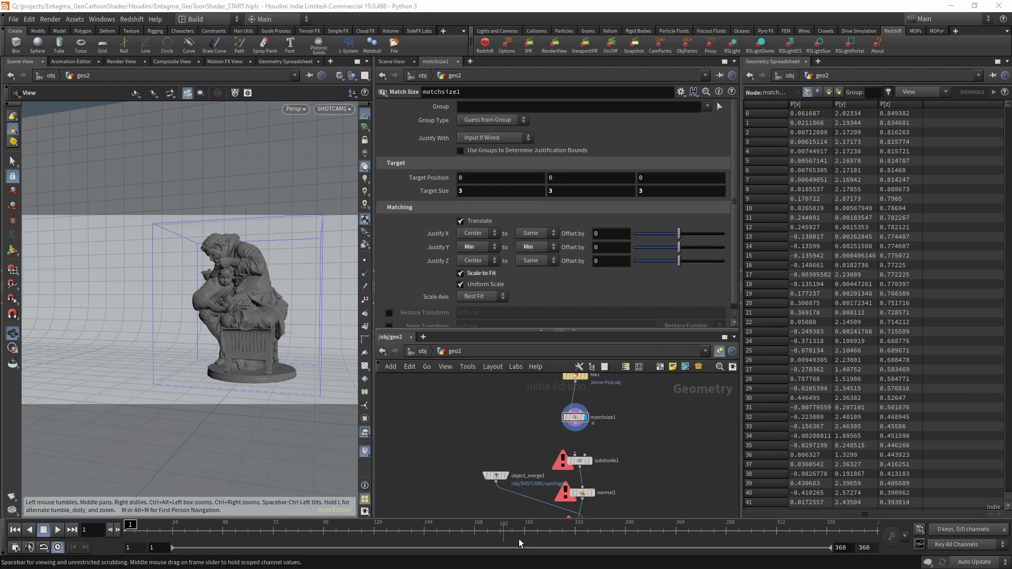
{"action": "middle_click_drag", "start_coordinate": [635, 473], "coordinate": [624, 441]}
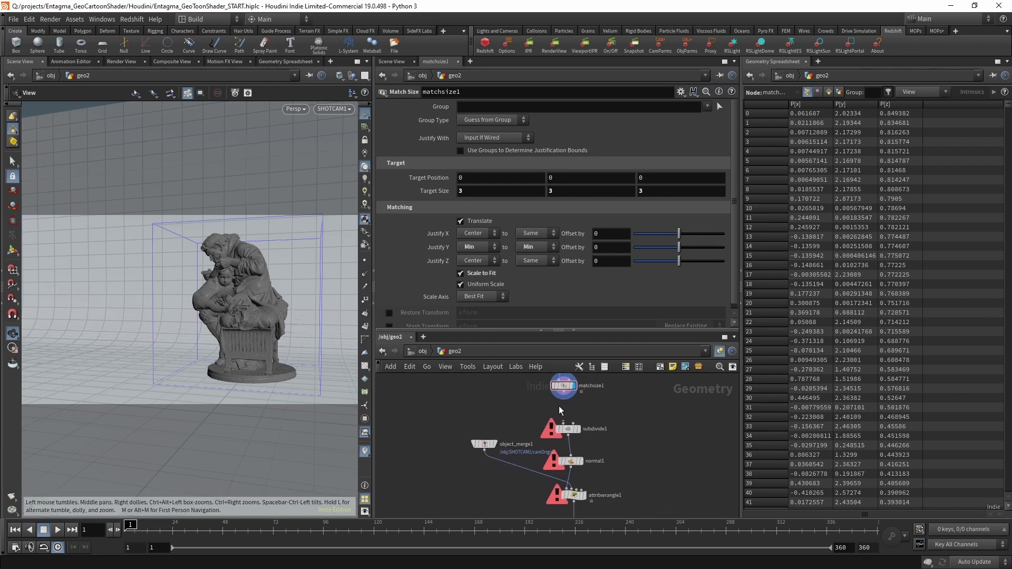
{"action": "left_click", "coordinate": [567, 430]}
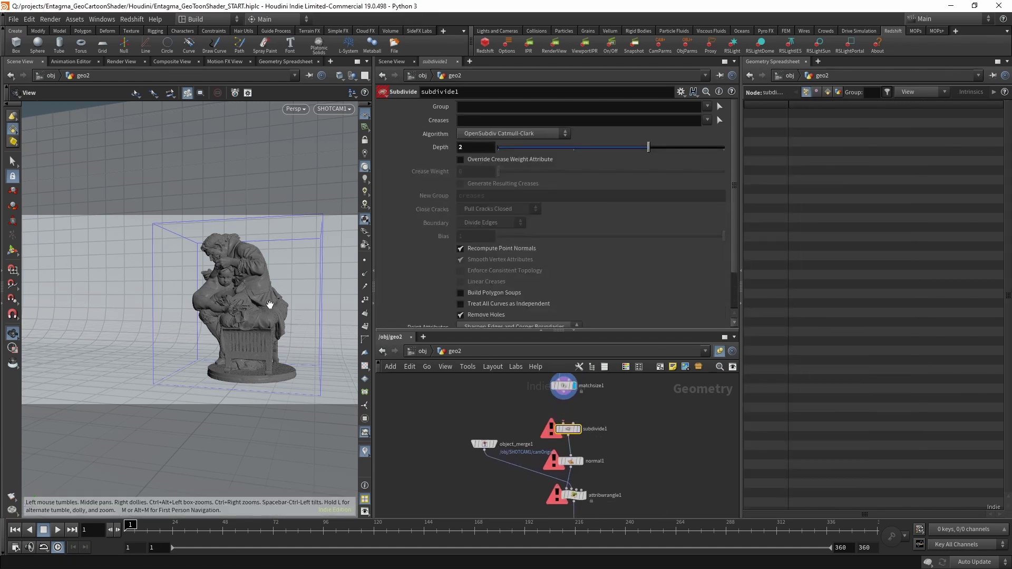
{"action": "scroll", "coordinate": [269, 305], "scroll_direction": "up", "scroll_amount": 10}
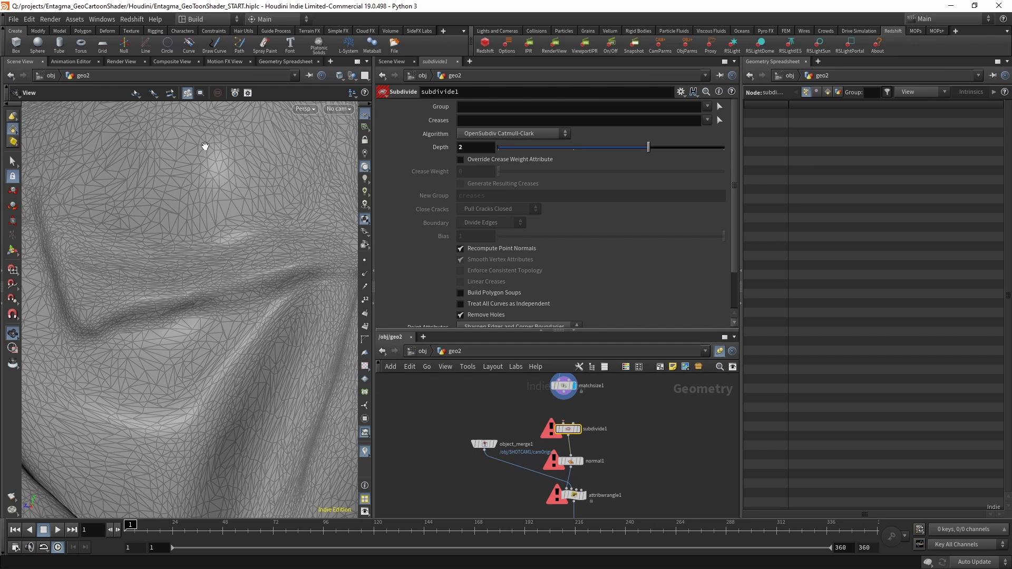
{"action": "scroll", "coordinate": [208, 142], "scroll_direction": "down", "scroll_amount": 3}
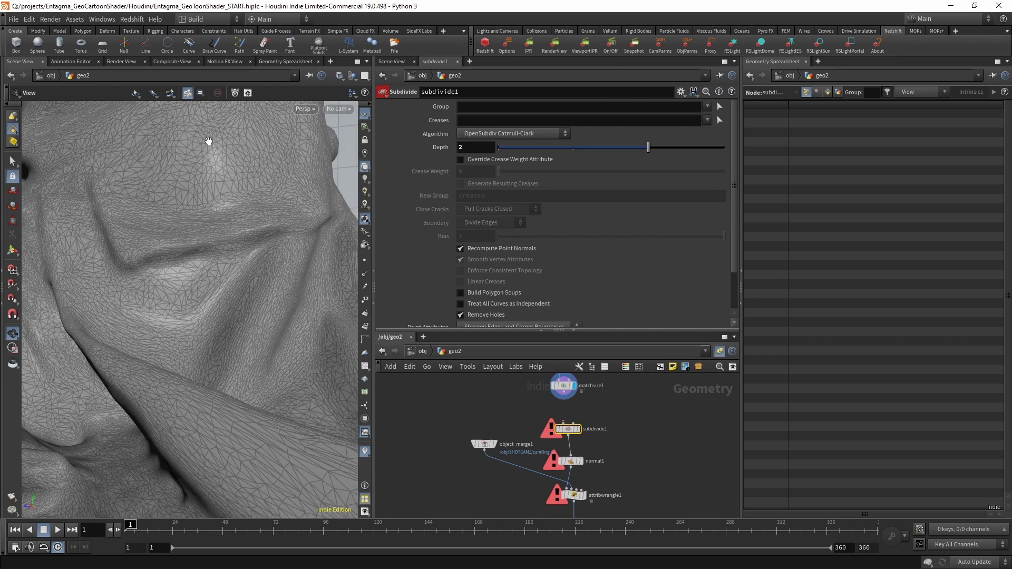
{"action": "left_click", "coordinate": [347, 112]}
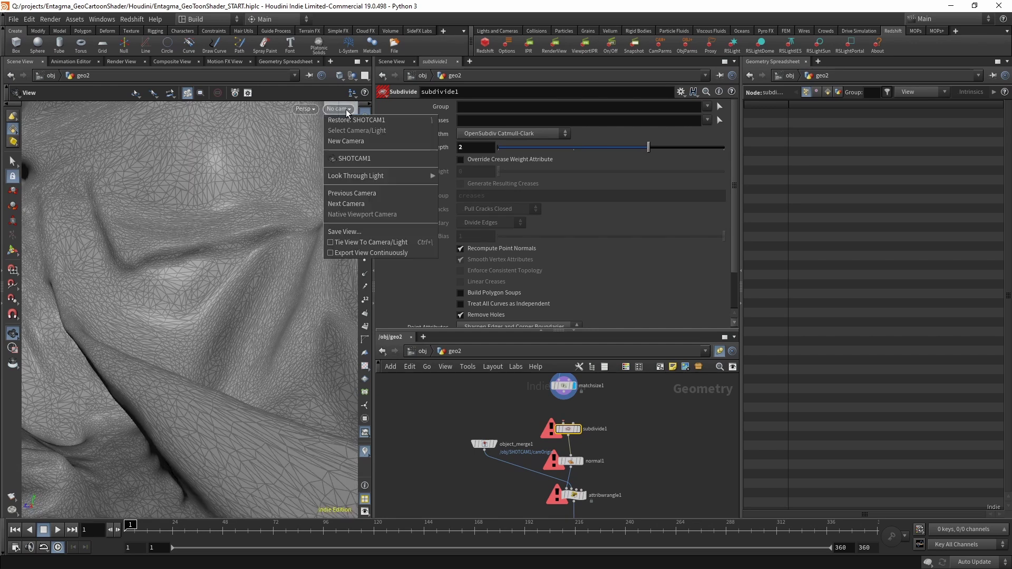
{"action": "left_click", "coordinate": [369, 244]}
{"action": "key", "text": "Delete"}
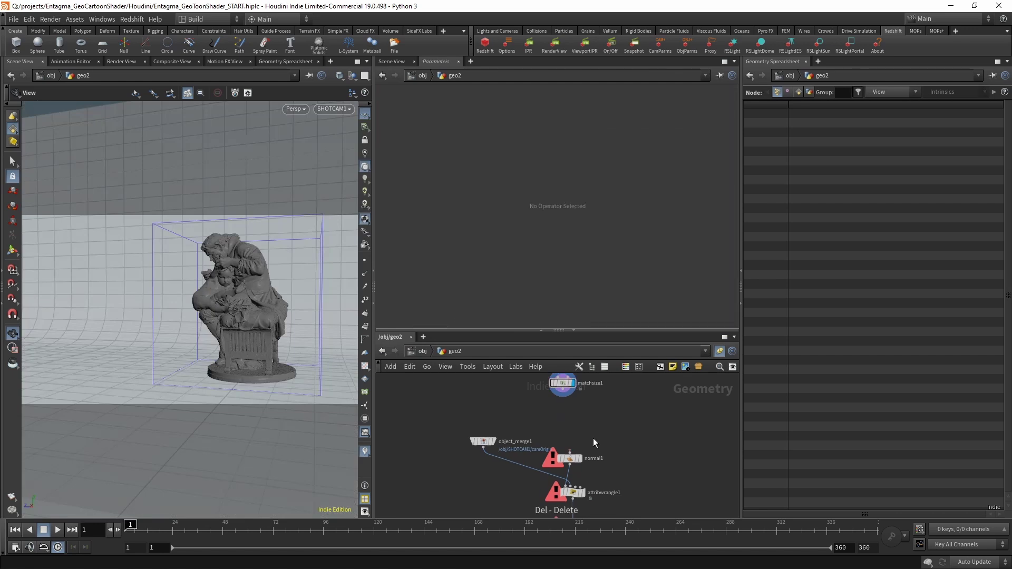
Add a Transform after matchsize1 with Rotate Y set to $FF.
{"action": "key", "text": "Tab"}
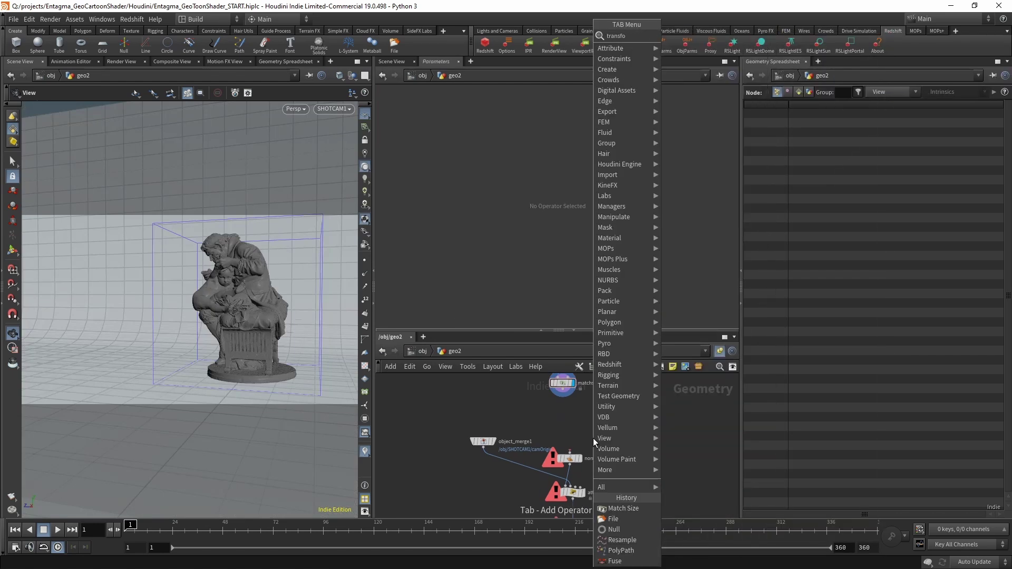
{"action": "left_click", "coordinate": [593, 438]}
{"action": "left_click", "coordinate": [569, 428]}
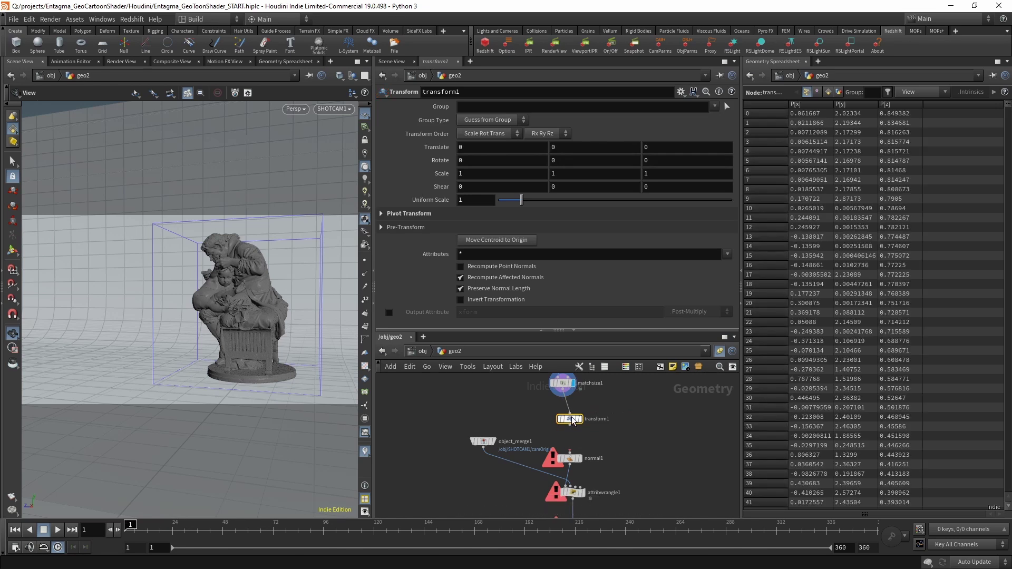
{"action": "left_click", "coordinate": [562, 162]}
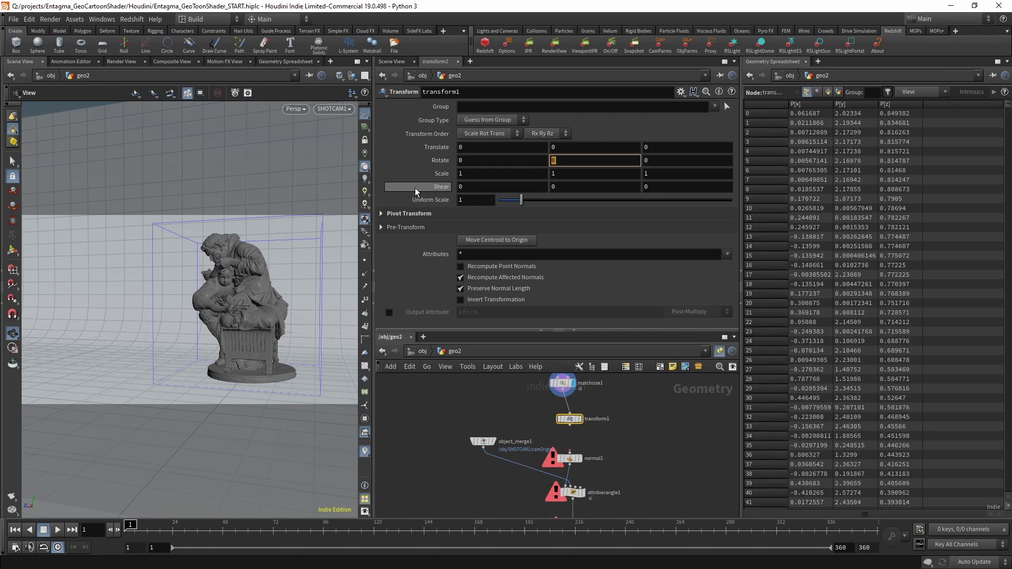
{"action": "type", "text": "$FF"}
{"action": "key", "text": "Return"}
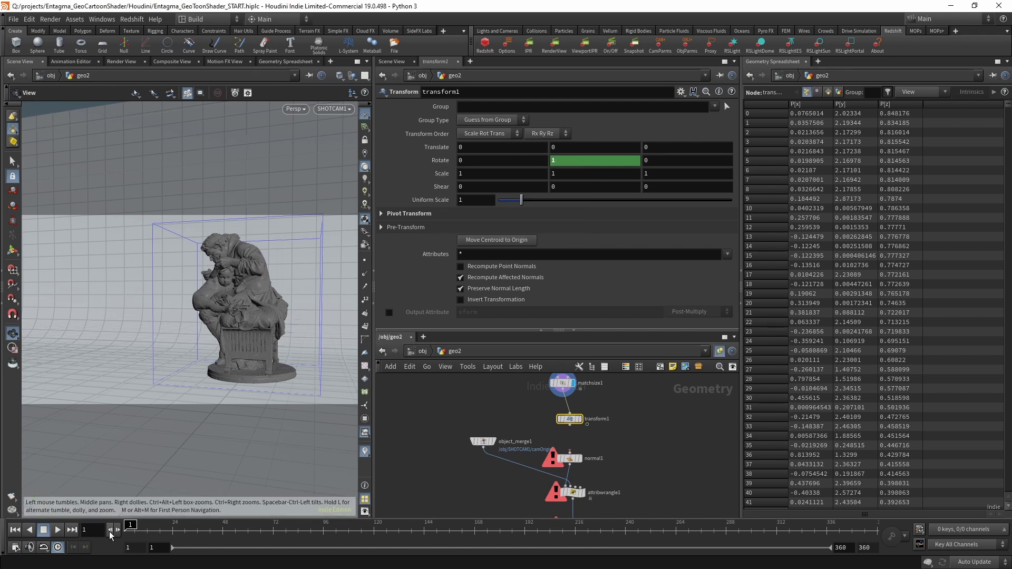
Scrub the timeline to check the statue spins, then return to frame 1.
{"action": "mouse_move", "coordinate": [129, 529]}
{"action": "left_mouse_down"}
{"action": "mouse_move", "coordinate": [907, 530]}
{"action": "mouse_move", "coordinate": [130, 532]}
{"action": "left_mouse_up"}
{"action": "middle_click_drag", "start_coordinate": [575, 428], "coordinate": [573, 398]}
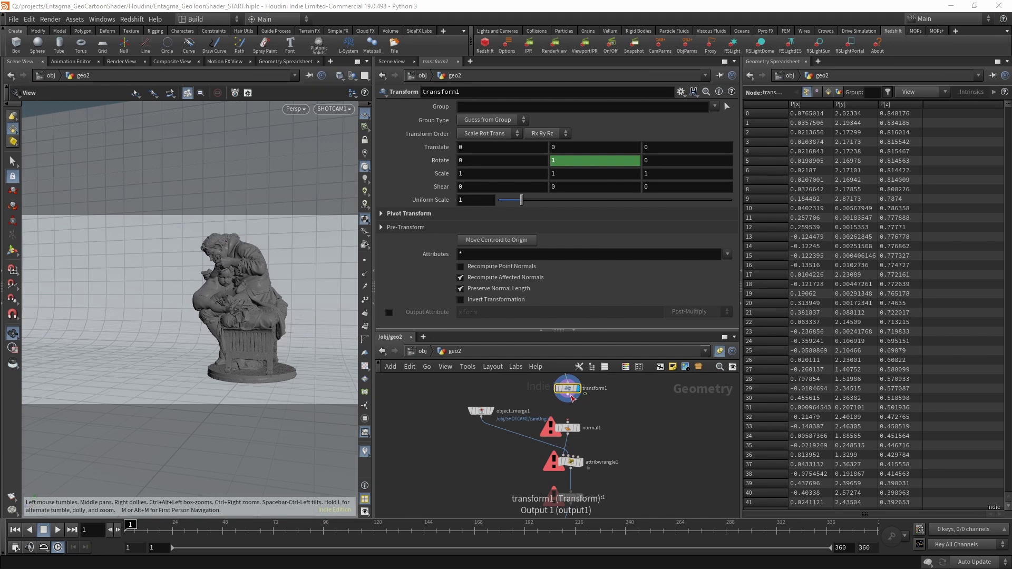
{"action": "scroll", "coordinate": [663, 406], "scroll_direction": "down", "scroll_amount": 3}
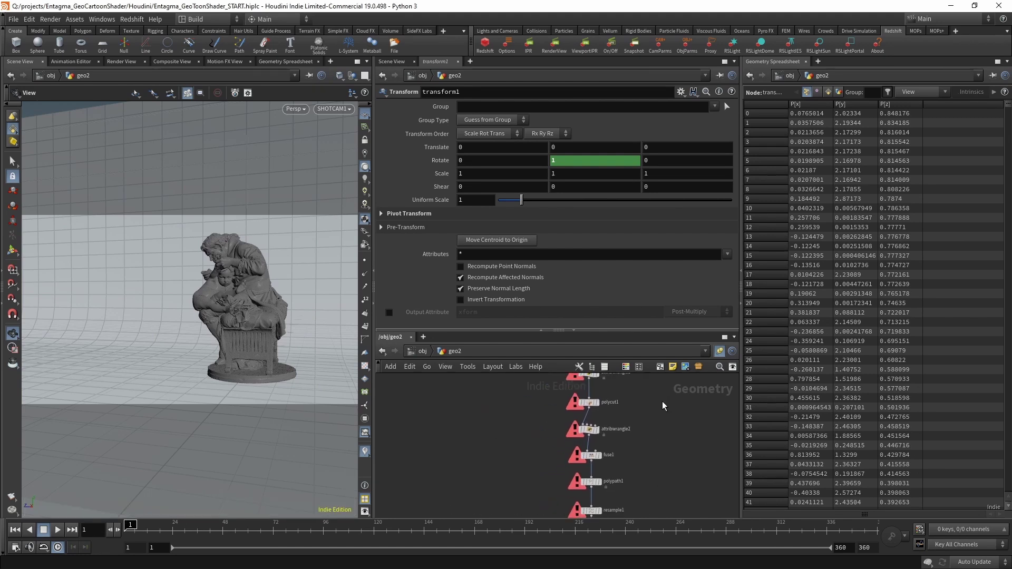
{"action": "scroll", "coordinate": [659, 400], "scroll_direction": "up", "scroll_amount": 3}
{"action": "scroll", "coordinate": [643, 474], "scroll_direction": "up", "scroll_amount": 3}
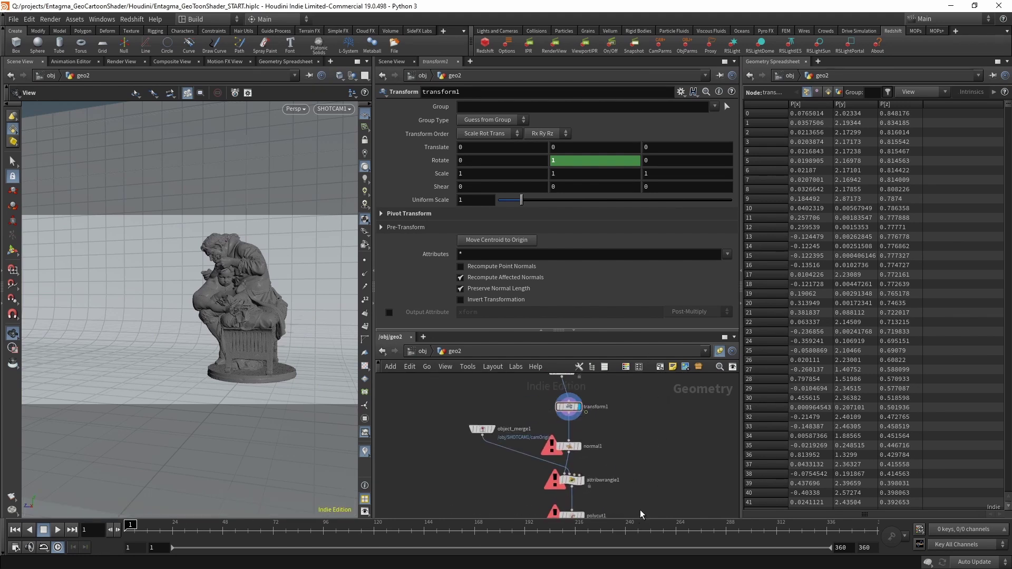
{"action": "middle_click_drag", "start_coordinate": [634, 427], "coordinate": [606, 457]}
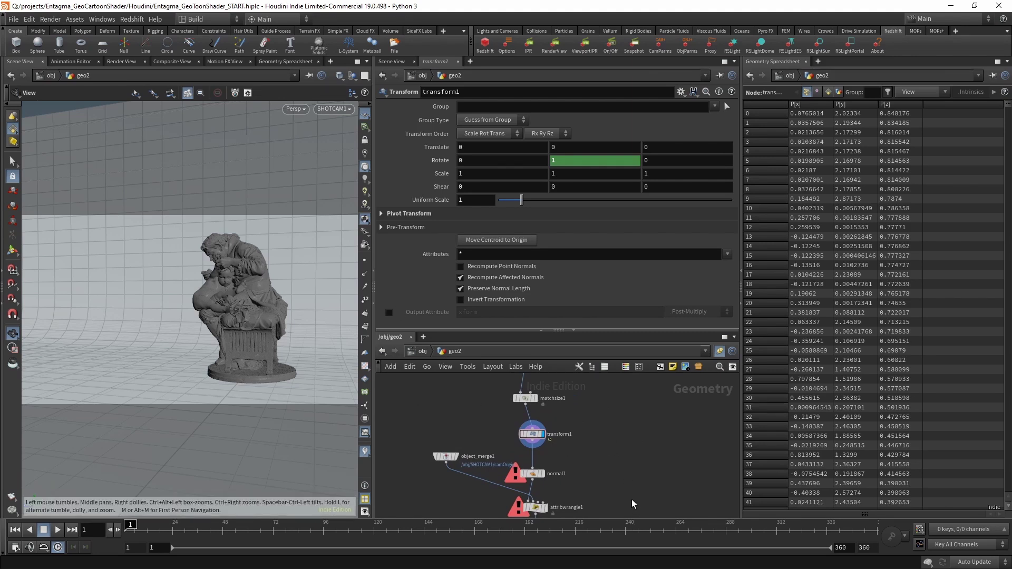
{"action": "scroll", "coordinate": [633, 504], "scroll_direction": "down", "scroll_amount": 5}
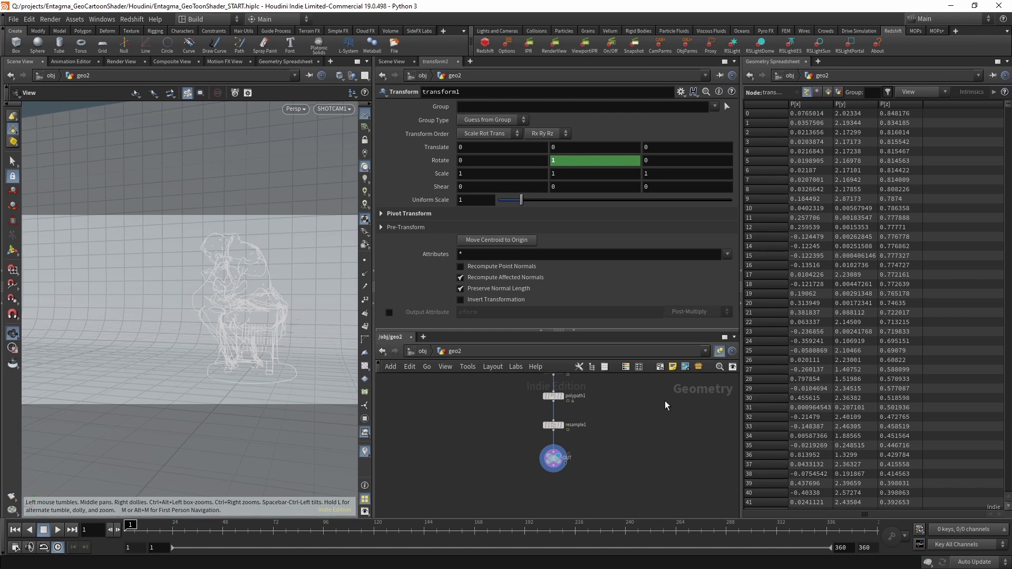
Add a Null after transform1 named OUT_GEO.
{"action": "middle_click_drag", "start_coordinate": [666, 406], "coordinate": [517, 421]}
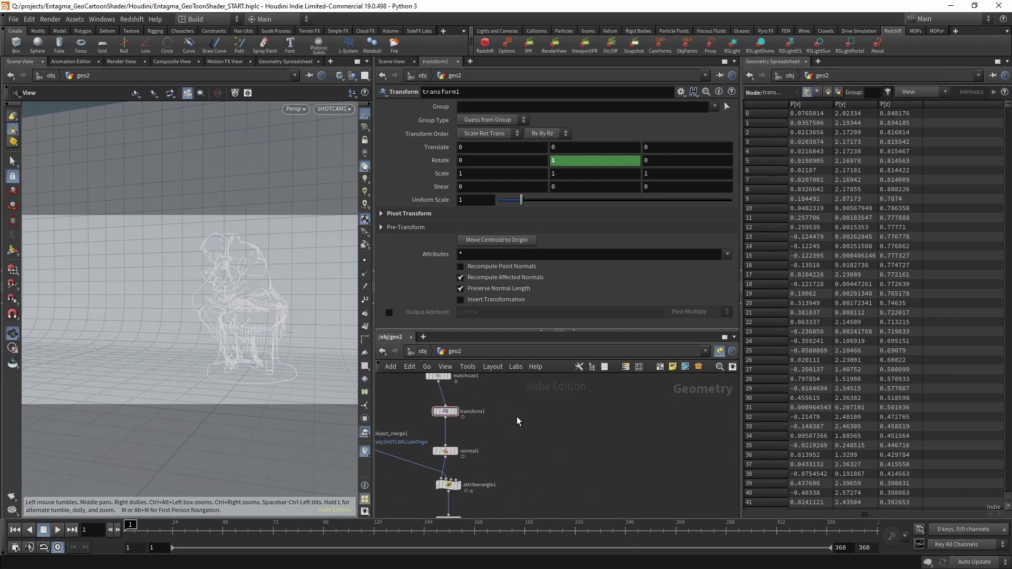
{"action": "scroll", "coordinate": [518, 422], "scroll_direction": "up", "scroll_amount": 4}
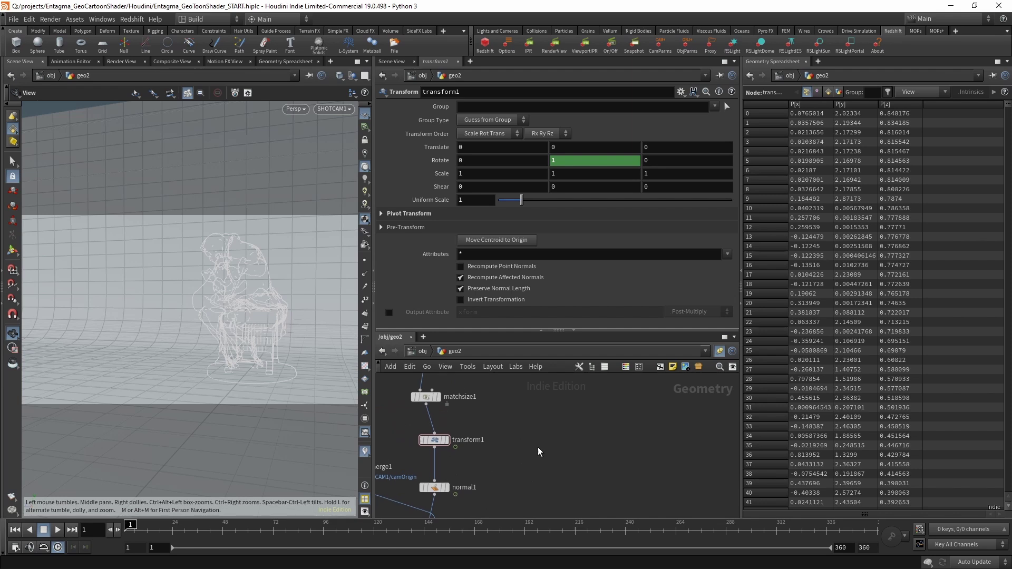
{"action": "key", "text": "Tab"}
{"action": "type", "text": "null"}
{"action": "key", "text": "Return"}
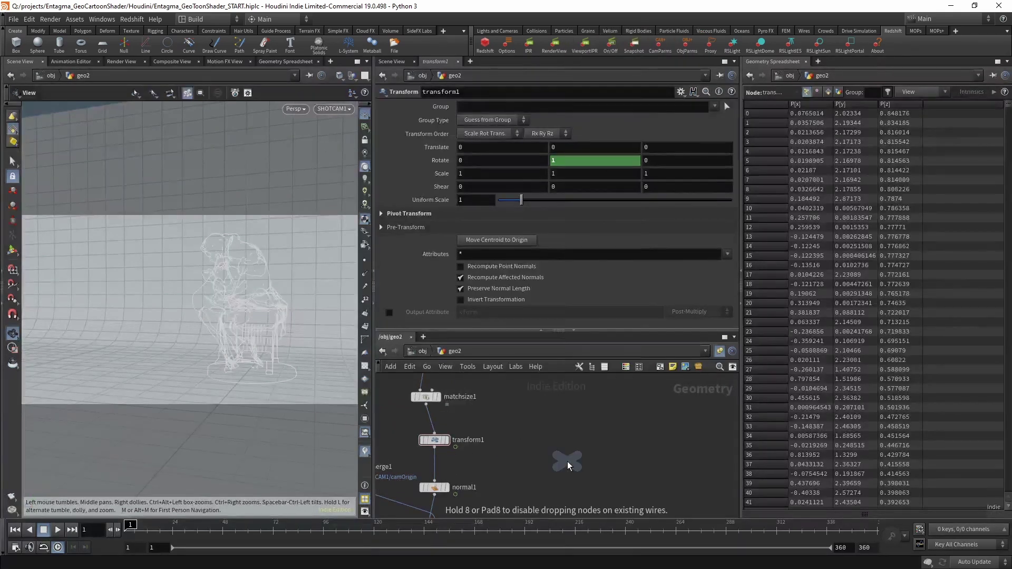
{"action": "left_click", "coordinate": [567, 463]}
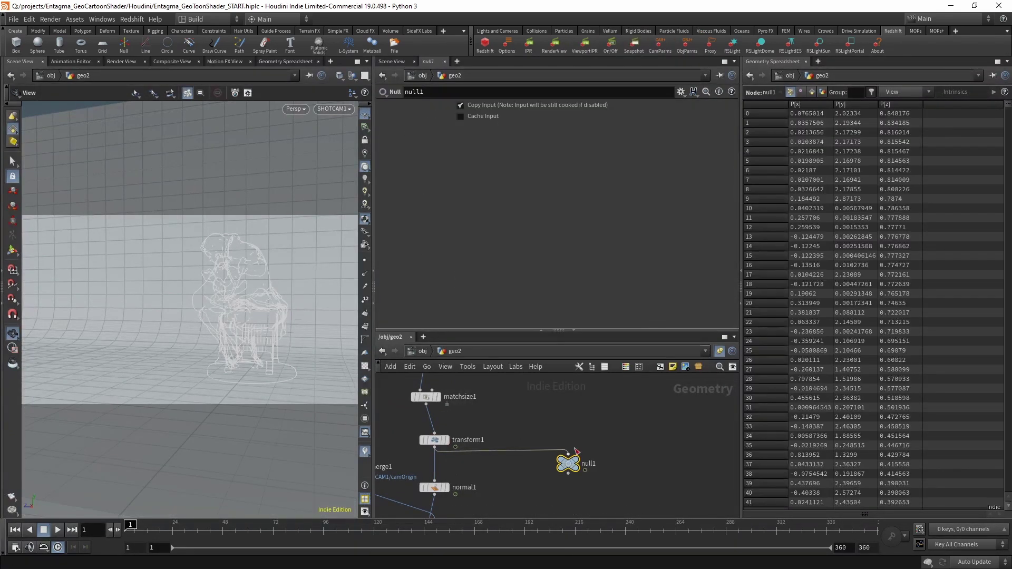
{"action": "double_click", "coordinate": [587, 464]}
{"action": "type", "text": "IUV"}
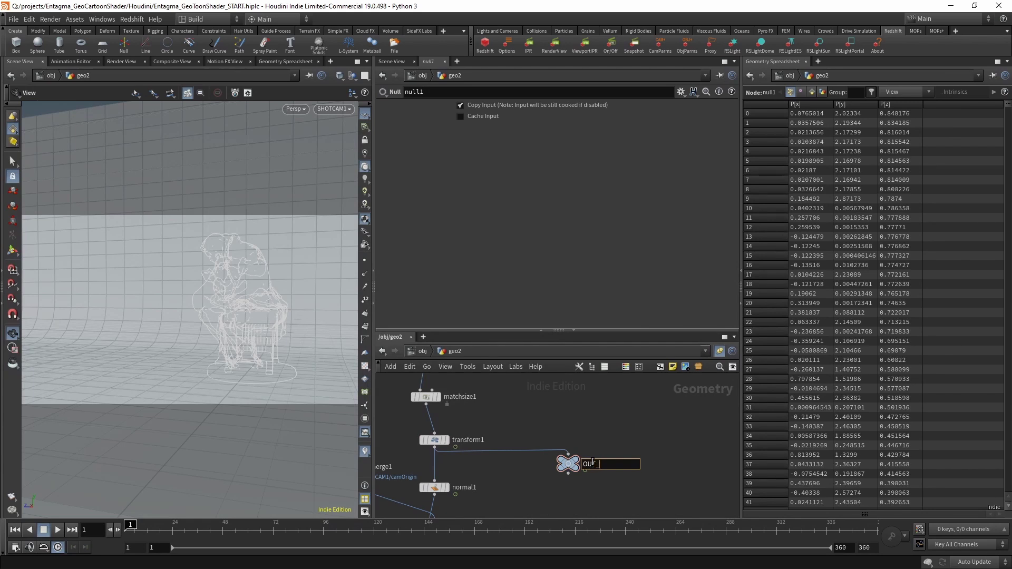
{"action": "type", "text": "_GEO"}
{"action": "key", "text": "Return"}
Rename the resample output null to OUT_LINES and return to the object level.
{"action": "middle_click_drag", "start_coordinate": [520, 480], "coordinate": [585, 374]}
{"action": "left_click", "coordinate": [528, 439]}
{"action": "type", "text": "OUT_LINES"}
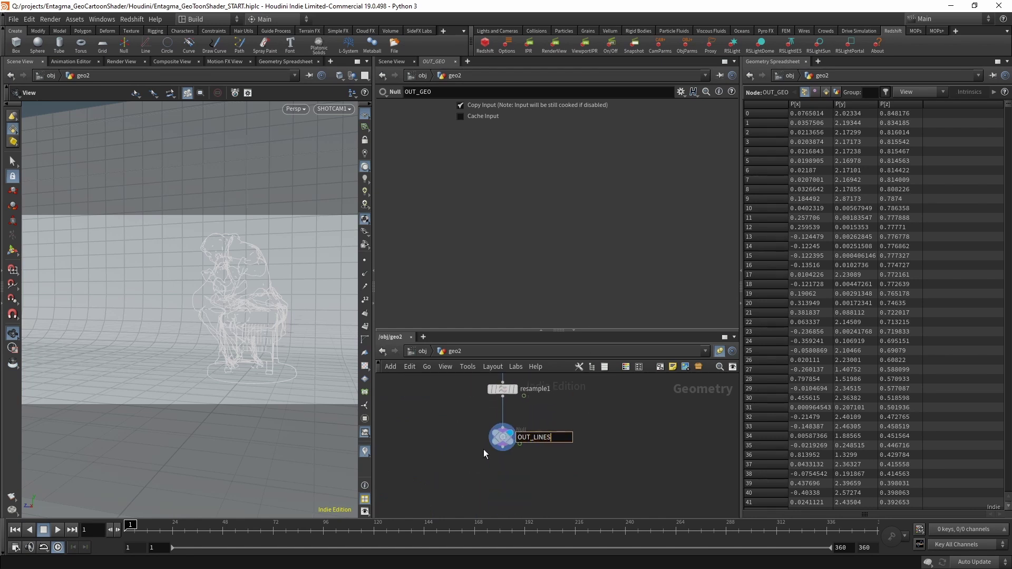
{"action": "key", "text": "Return"}
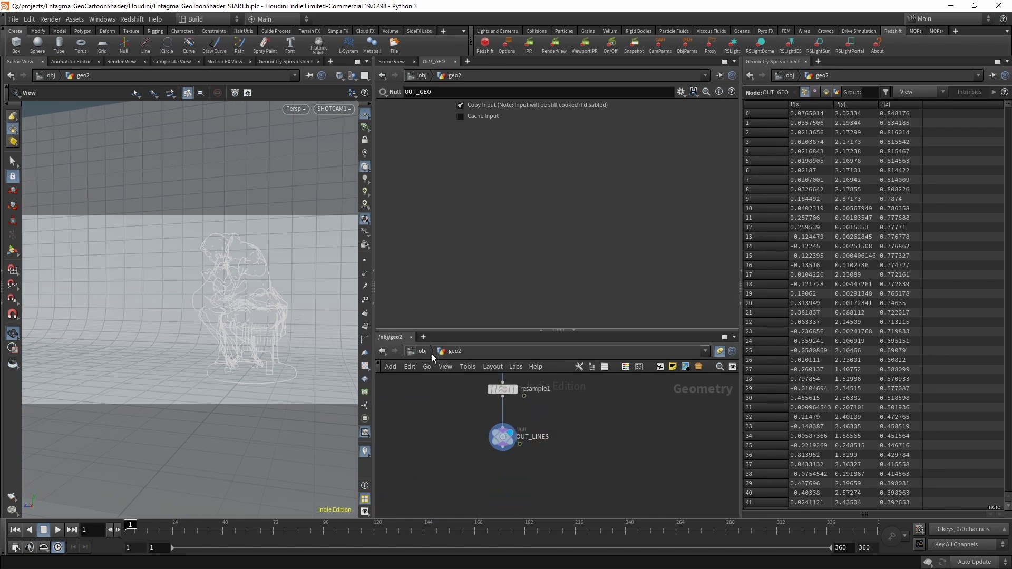
{"action": "left_click", "coordinate": [430, 351]}
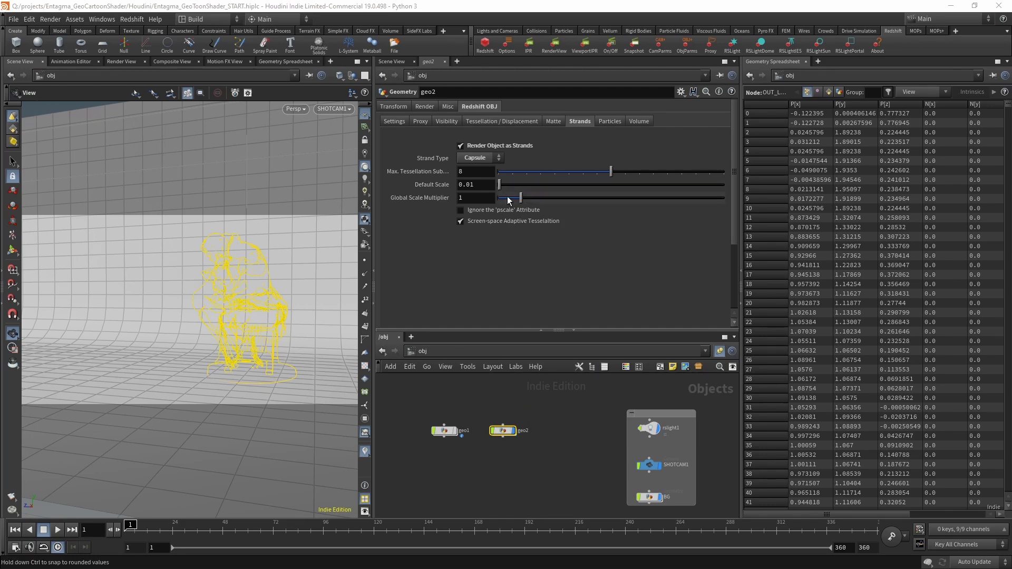
Create a new Geometry object named 'lines'.
{"action": "key", "text": "Tab"}
{"action": "type", "text": "geo"}
{"action": "key", "text": "Return"}
{"action": "left_click", "coordinate": [555, 432]}
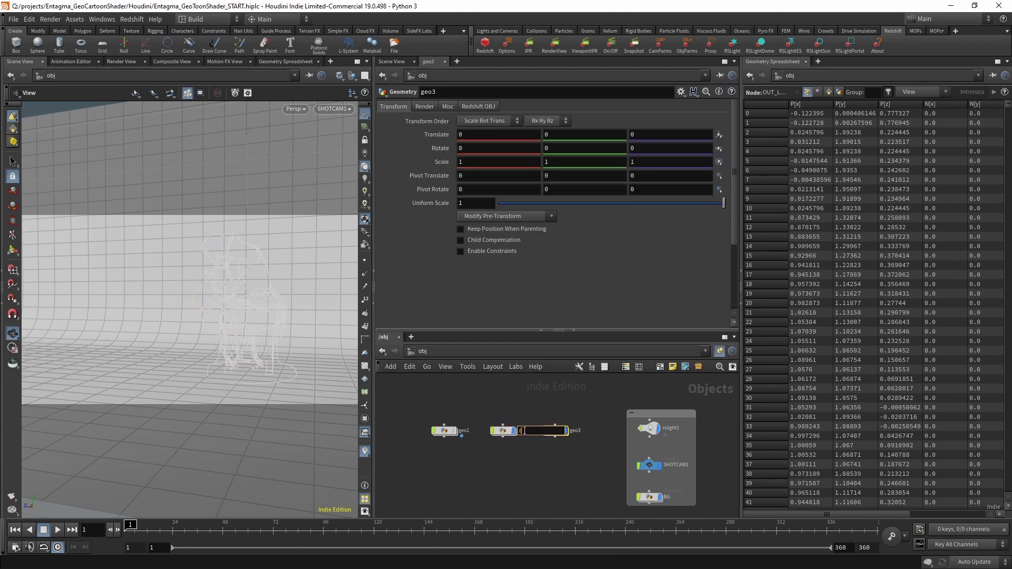
{"action": "type", "text": "lines"}
{"action": "key", "text": "Return"}
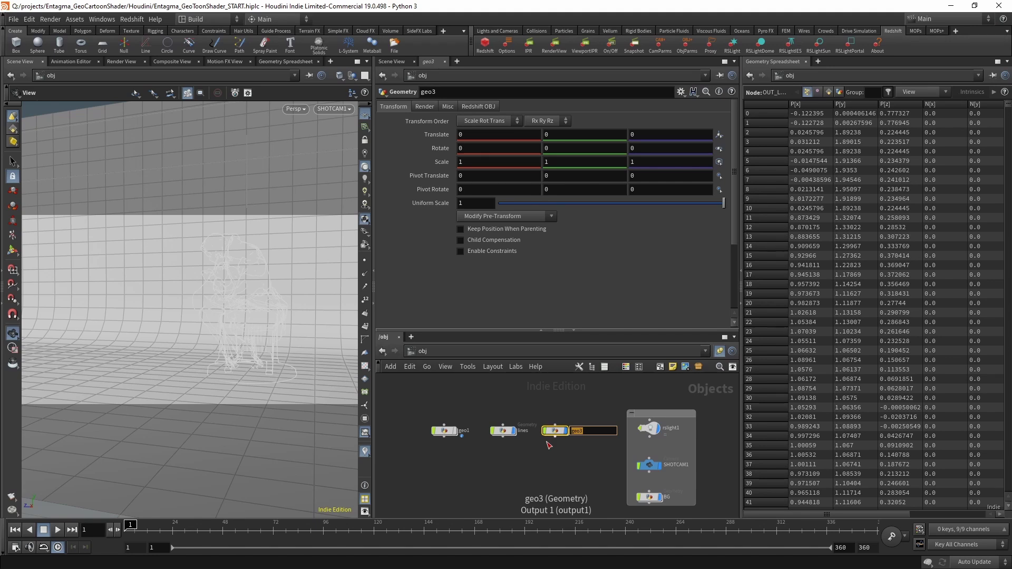
Inside it, add an Object Merge that brings in the OUT_GEO statue geometry.
{"action": "double_click", "coordinate": [555, 431]}
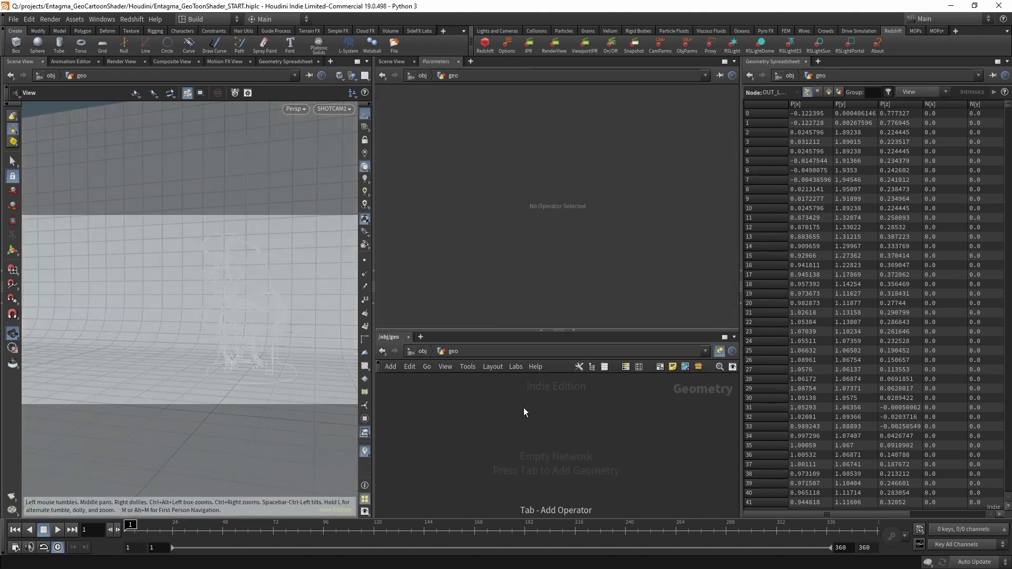
{"action": "key", "text": "Tab"}
{"action": "left_click", "coordinate": [523, 407]}
{"action": "left_click", "coordinate": [523, 407]}
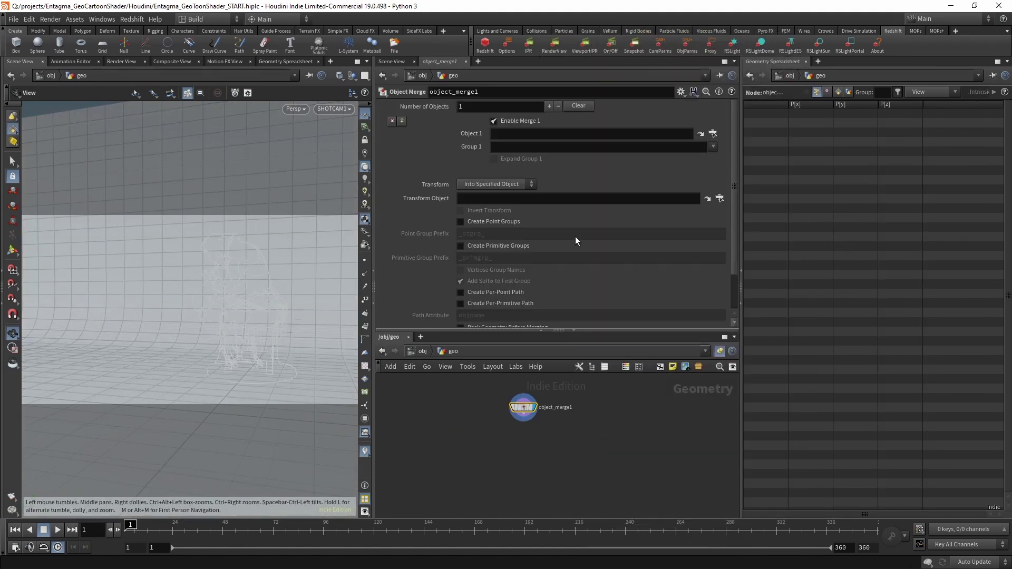
{"action": "left_click", "coordinate": [712, 135]}
{"action": "left_click", "coordinate": [676, 114]}
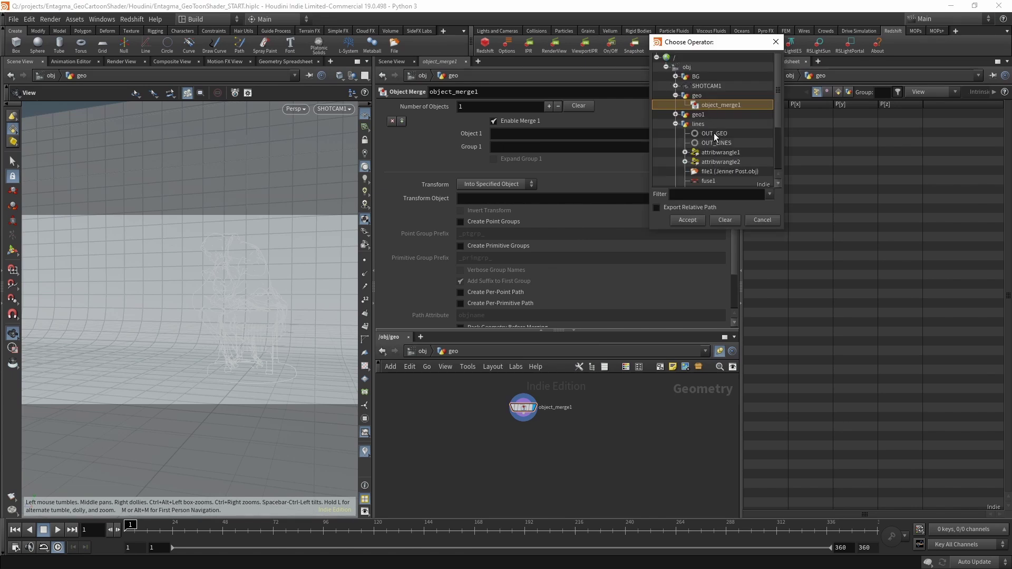
{"action": "double_click", "coordinate": [716, 132]}
At object level, assign the /mat/geo material to the geo object.
{"action": "key", "text": "u"}
{"action": "left_click_drag", "start_coordinate": [583, 468], "coordinate": [584, 468]}
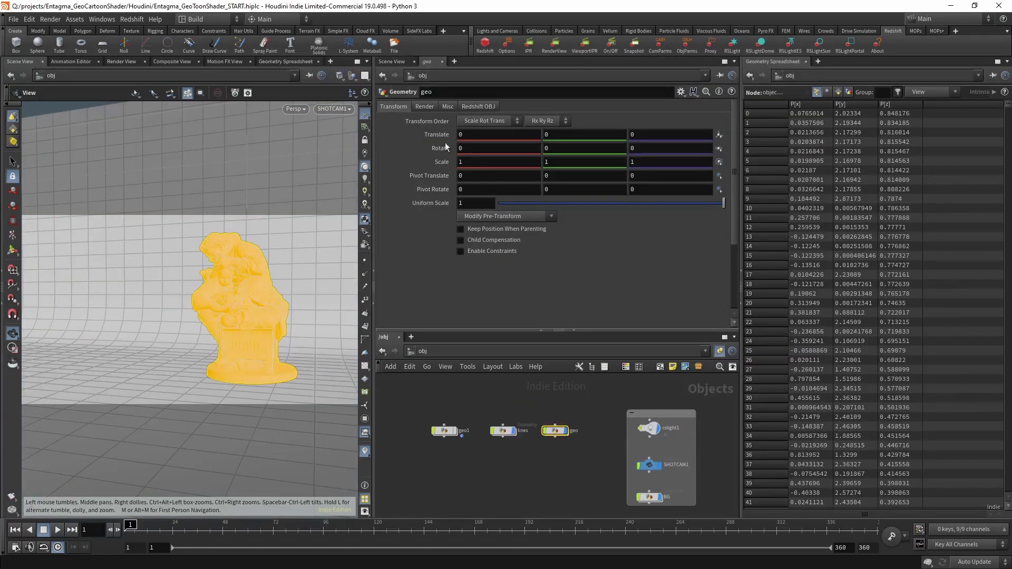
{"action": "left_click", "coordinate": [425, 106]}
{"action": "left_click", "coordinate": [720, 121]}
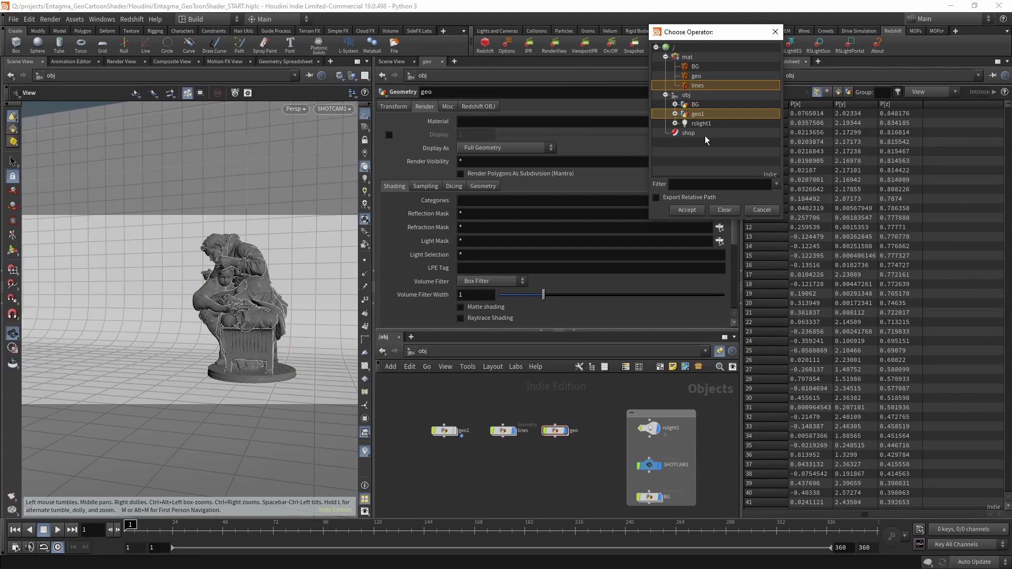
{"action": "double_click", "coordinate": [697, 76]}
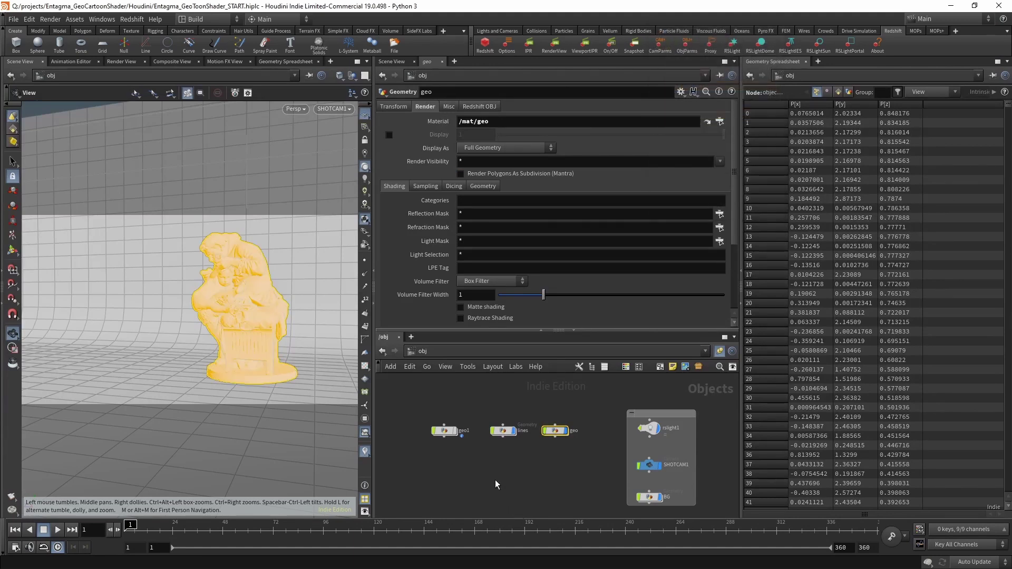
Check the lines object's Render tab material, then select the statue's geo object.
{"action": "left_click", "coordinate": [503, 431]}
{"action": "left_click", "coordinate": [425, 107]}
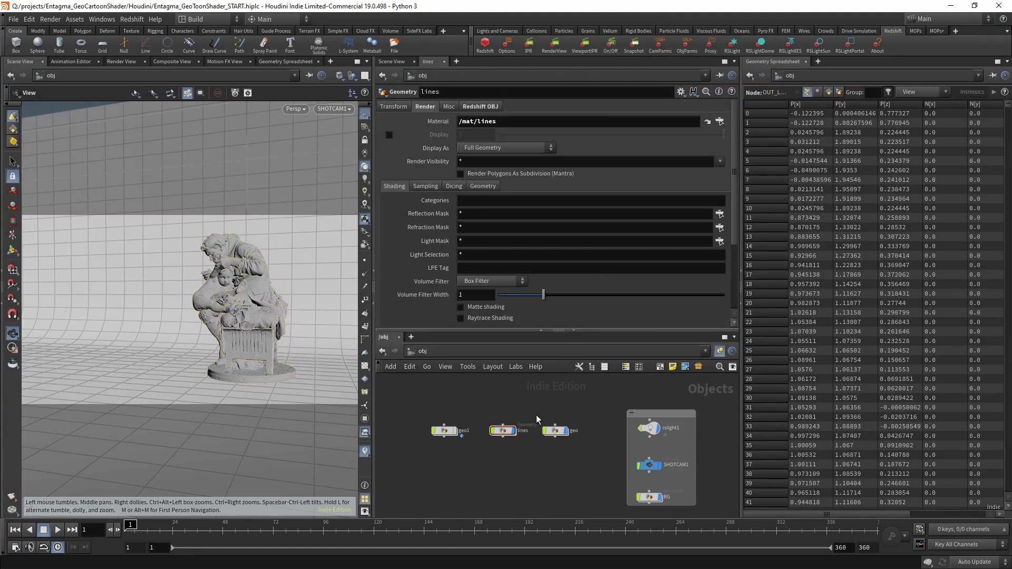
{"action": "left_click_drag", "start_coordinate": [537, 416], "coordinate": [572, 459]}
{"action": "left_click_drag", "start_coordinate": [496, 402], "coordinate": [521, 469]}
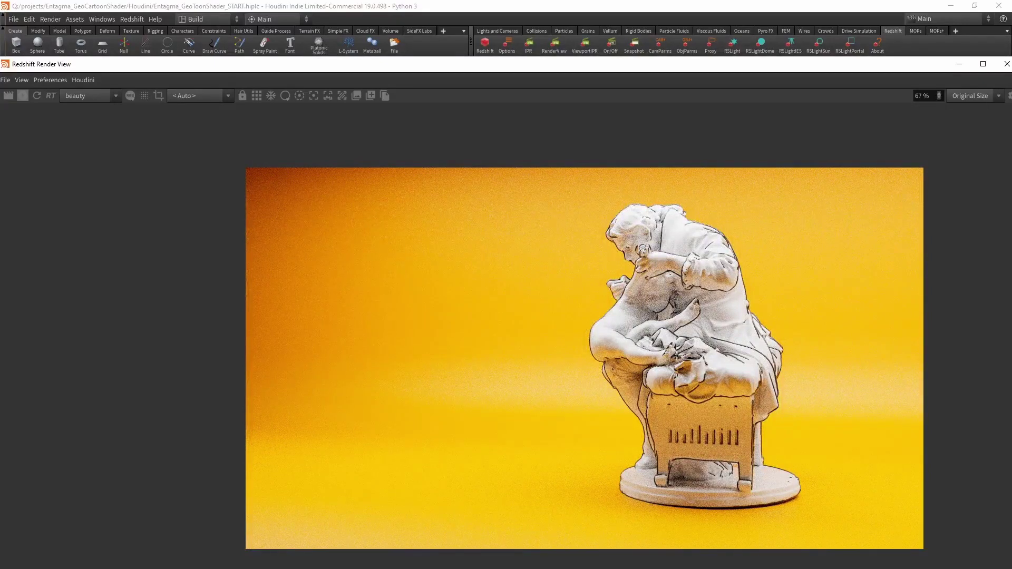
Resize and reposition the Redshift Render View to expose Houdini's panels.
{"action": "left_click_drag", "start_coordinate": [817, 64], "coordinate": [782, 31]}
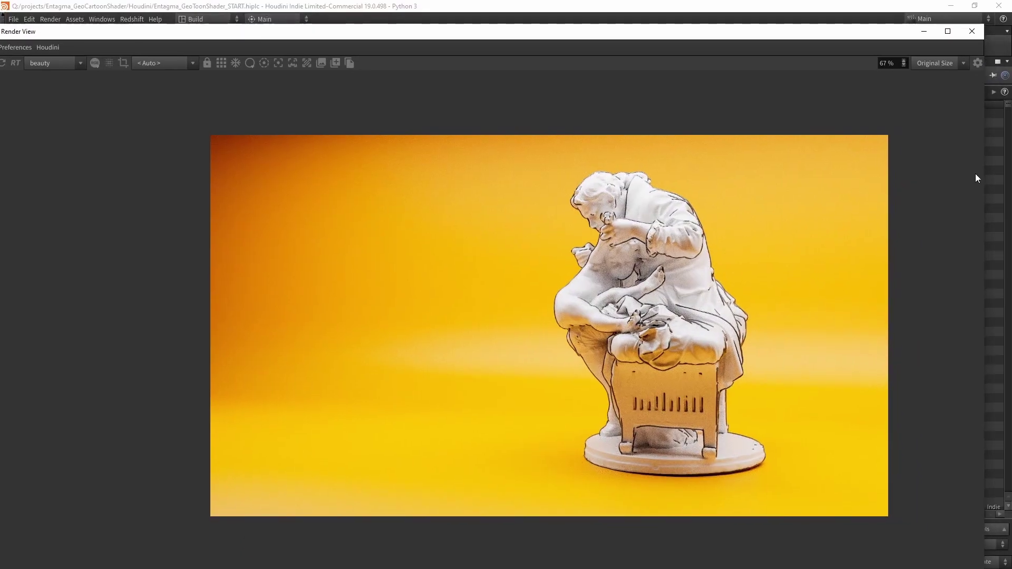
{"action": "left_click_drag", "start_coordinate": [986, 177], "coordinate": [678, 177]}
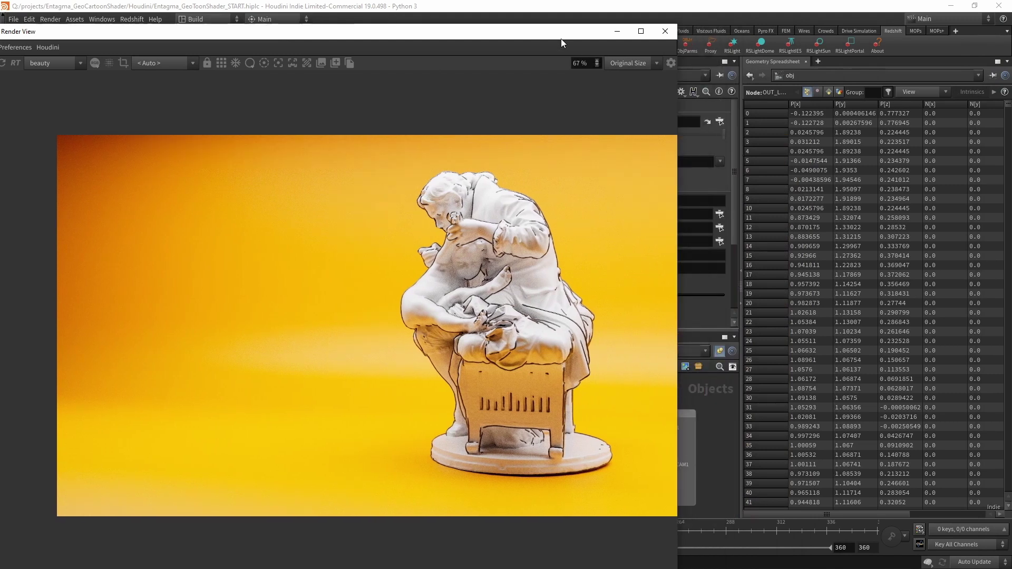
{"action": "left_click_drag", "start_coordinate": [559, 26], "coordinate": [770, 47]}
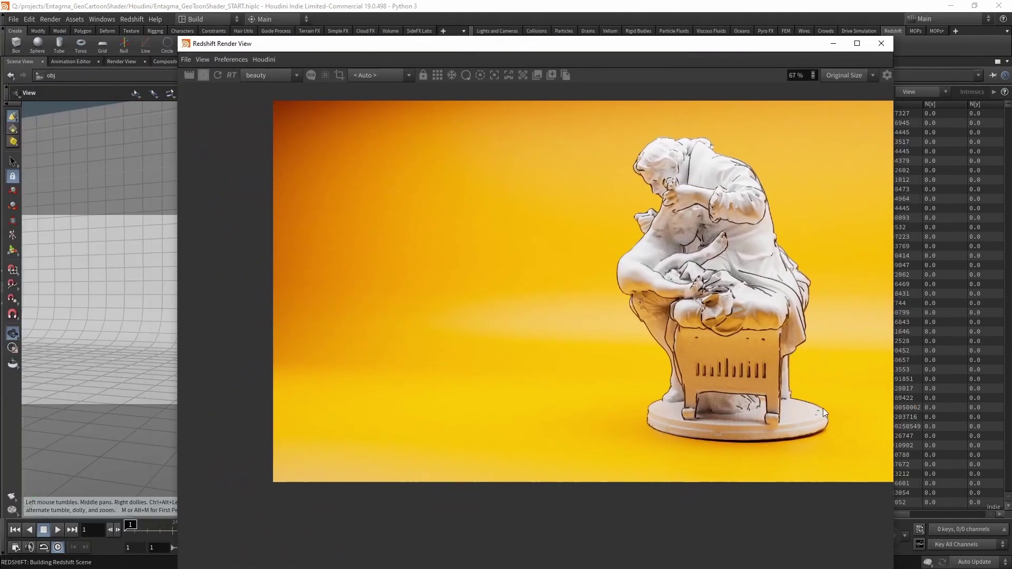
{"action": "left_click_drag", "start_coordinate": [829, 65], "coordinate": [850, 45]}
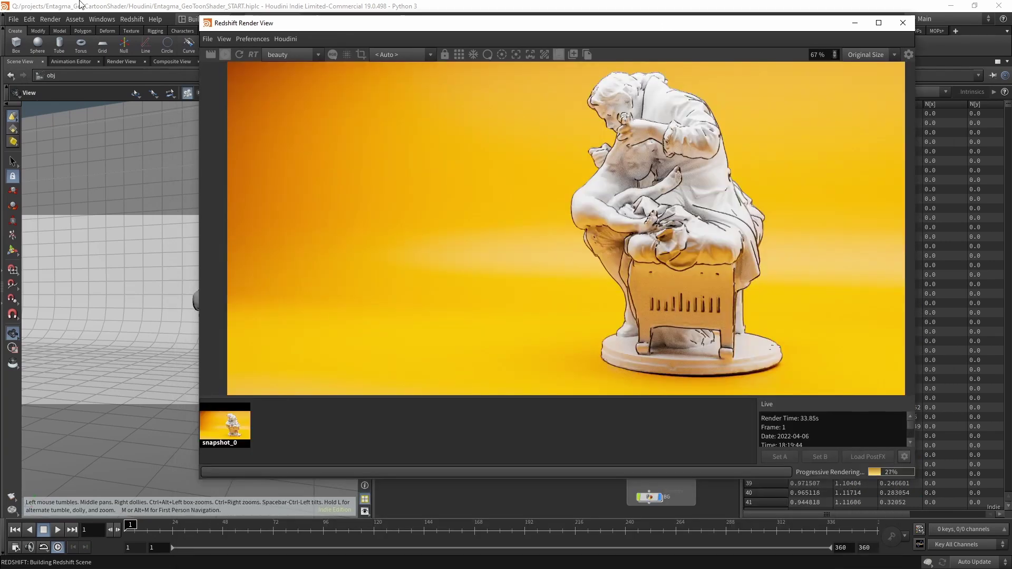
Save a render snapshot, jump to frame 120, and minimize the render window.
{"action": "left_click", "coordinate": [572, 54]}
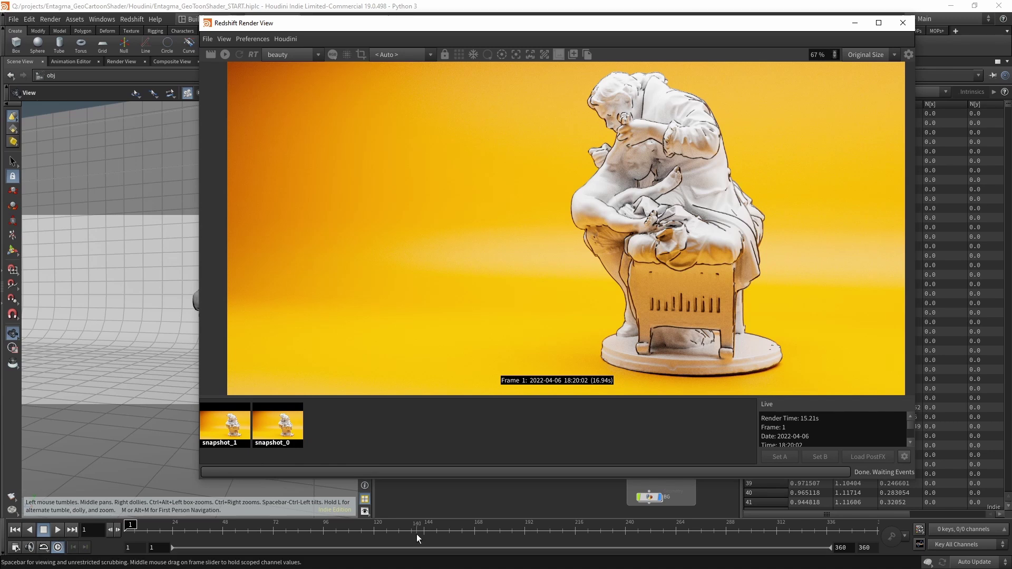
{"action": "left_click", "coordinate": [375, 529]}
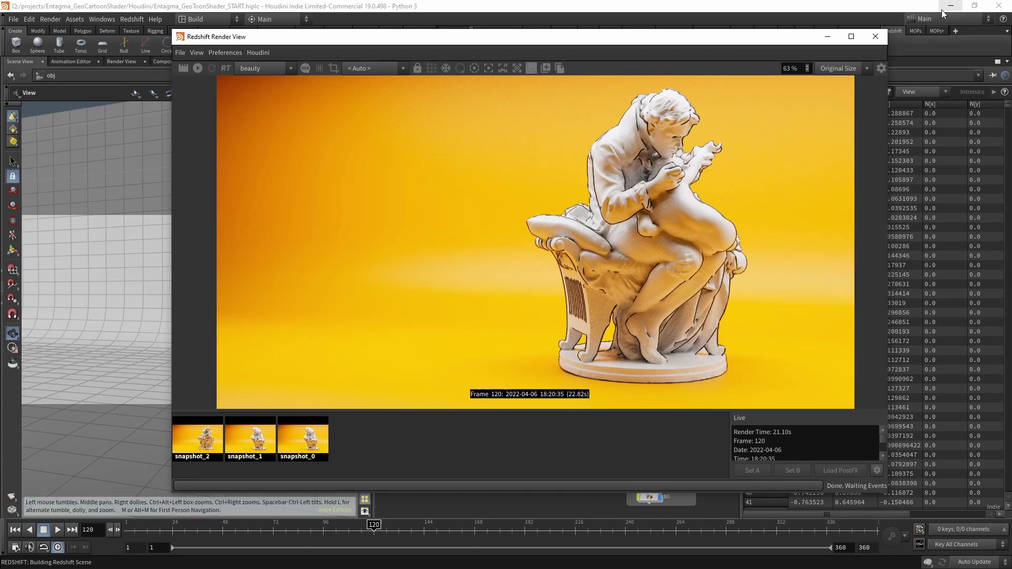
{"action": "left_click", "coordinate": [826, 36]}
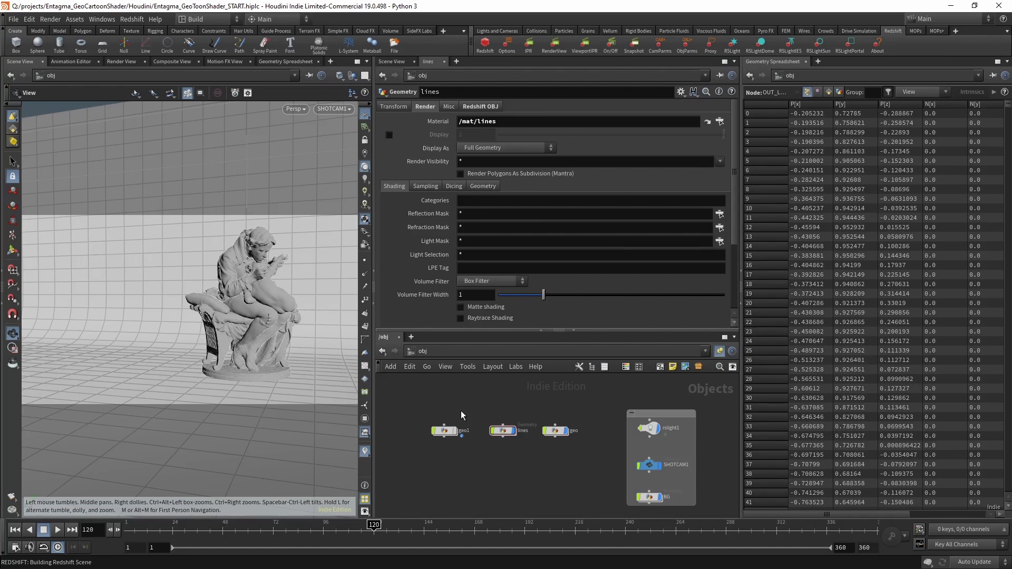
Inside the lines network, add an Extract Centroid node.
{"action": "double_click", "coordinate": [503, 431]}
{"action": "key", "text": "h"}
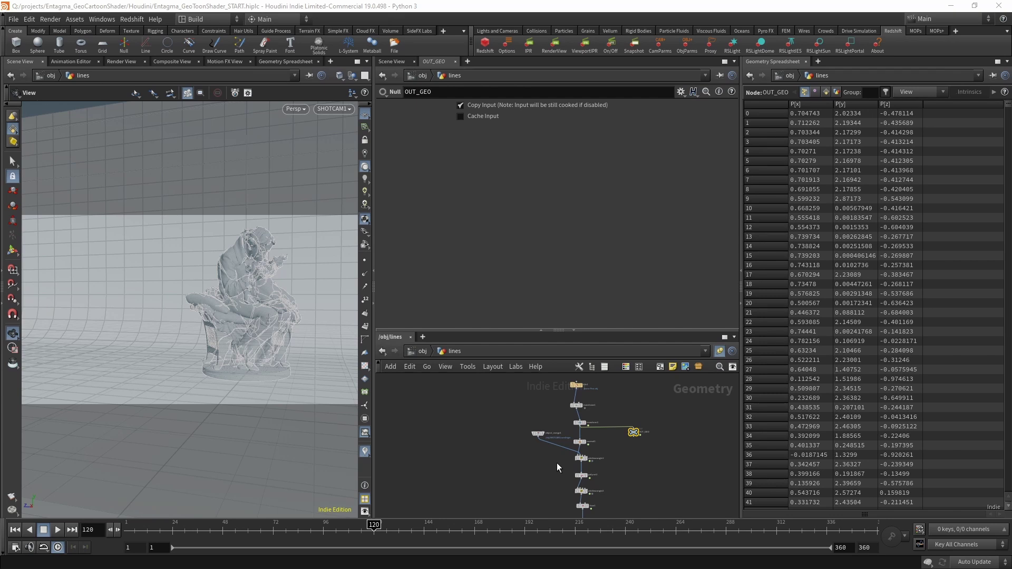
{"action": "scroll", "coordinate": [555, 458], "scroll_direction": "up", "scroll_amount": 3}
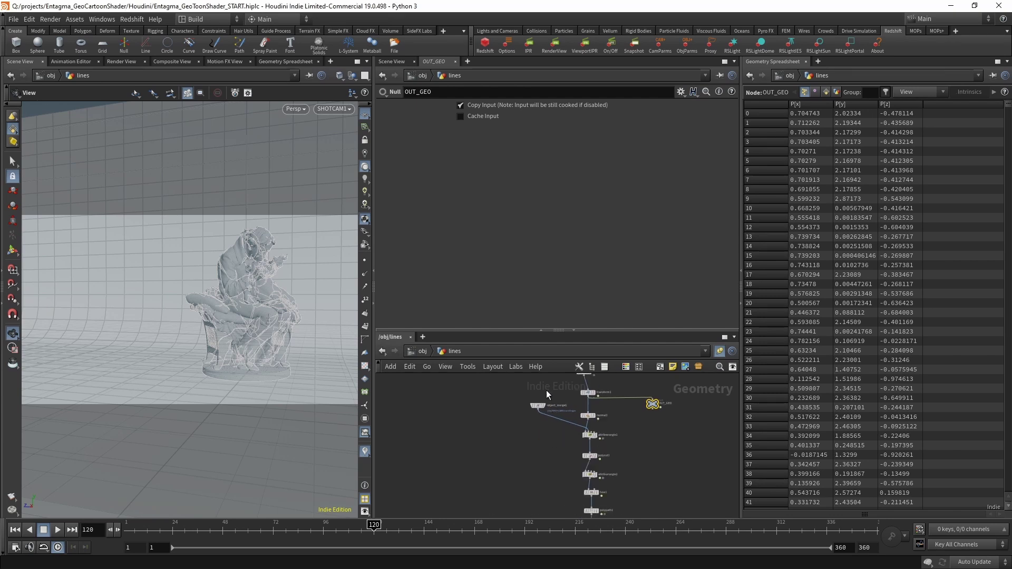
{"action": "scroll", "coordinate": [546, 391], "scroll_direction": "up", "scroll_amount": 3}
{"action": "scroll", "coordinate": [539, 473], "scroll_direction": "down", "scroll_amount": 3}
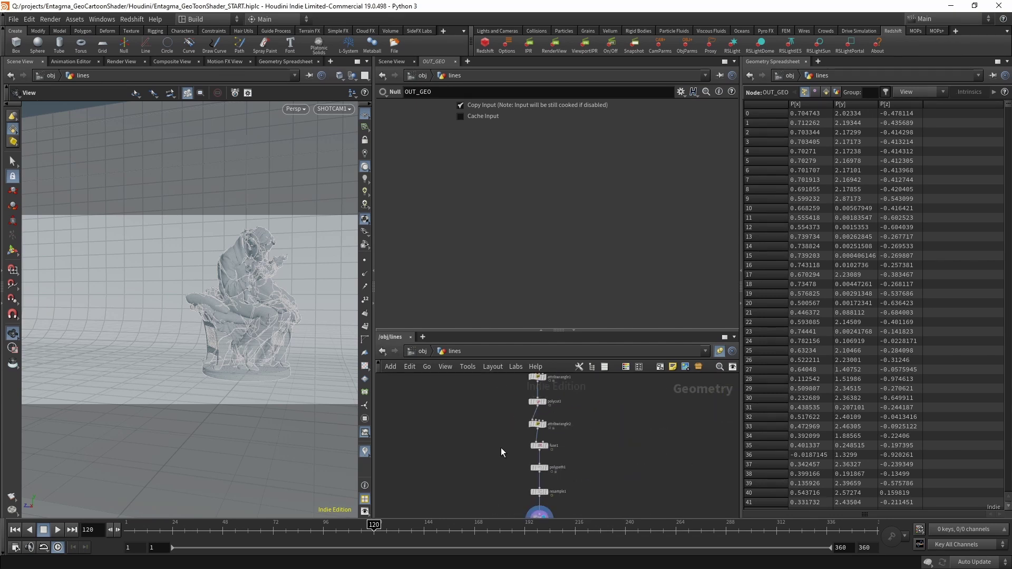
{"action": "middle_click_drag", "start_coordinate": [501, 448], "coordinate": [559, 567]}
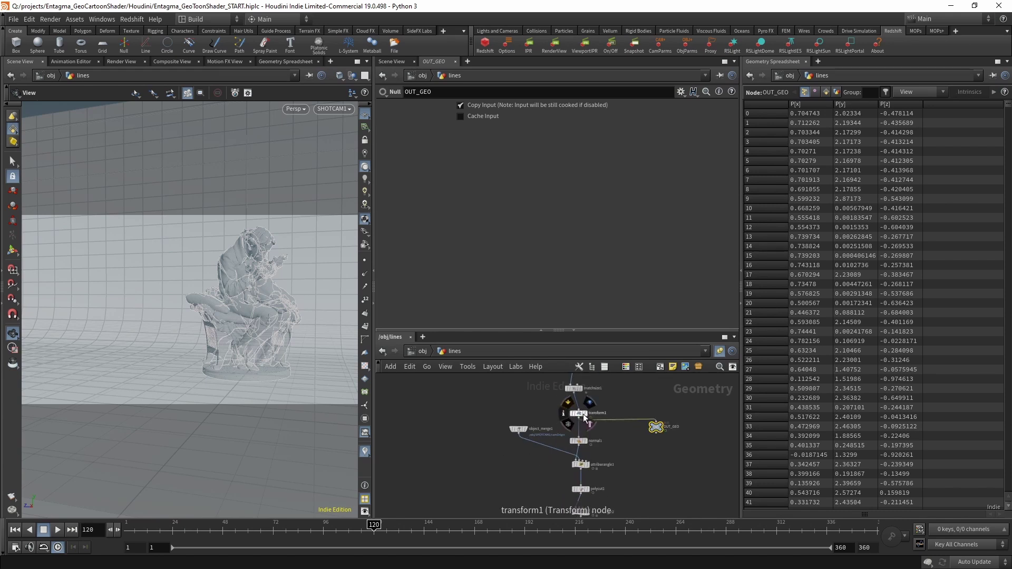
{"action": "key", "text": "Tab"}
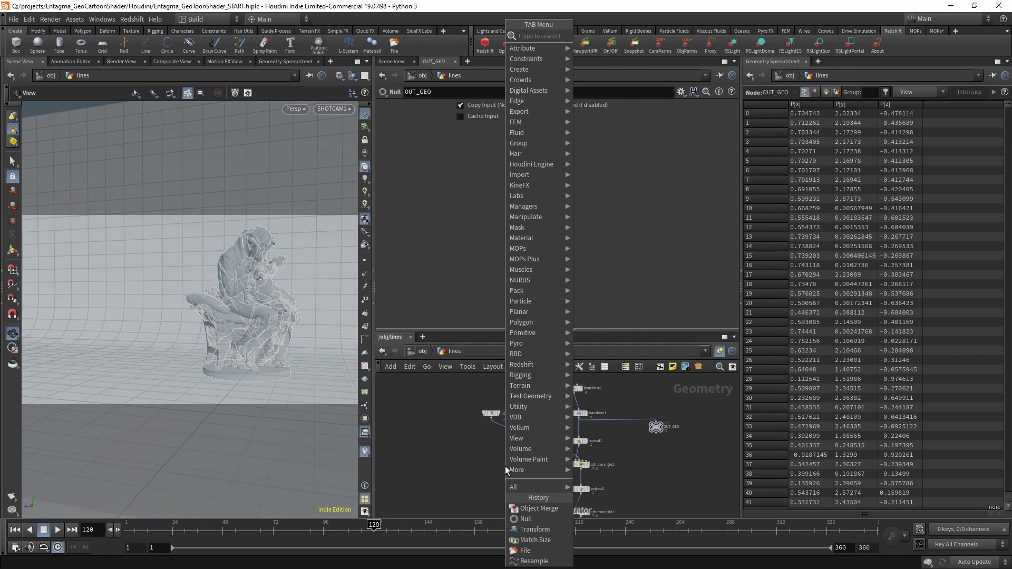
{"action": "type", "text": "ray"}
{"action": "key", "text": "Return"}
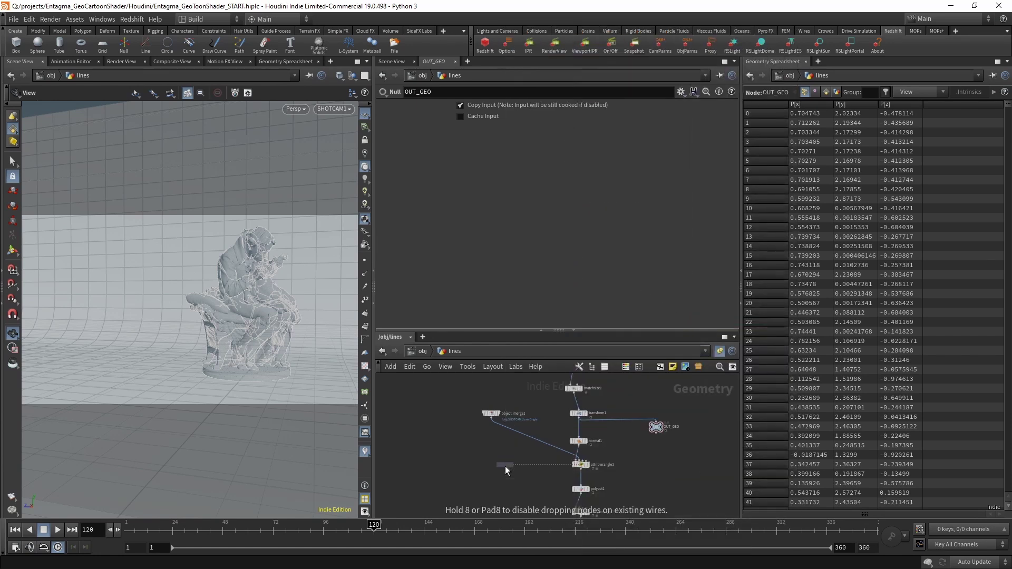
{"action": "left_click", "coordinate": [505, 466]}
Add a Merge node, merge1, to the network.
{"action": "middle_click_drag", "start_coordinate": [510, 494], "coordinate": [533, 467]}
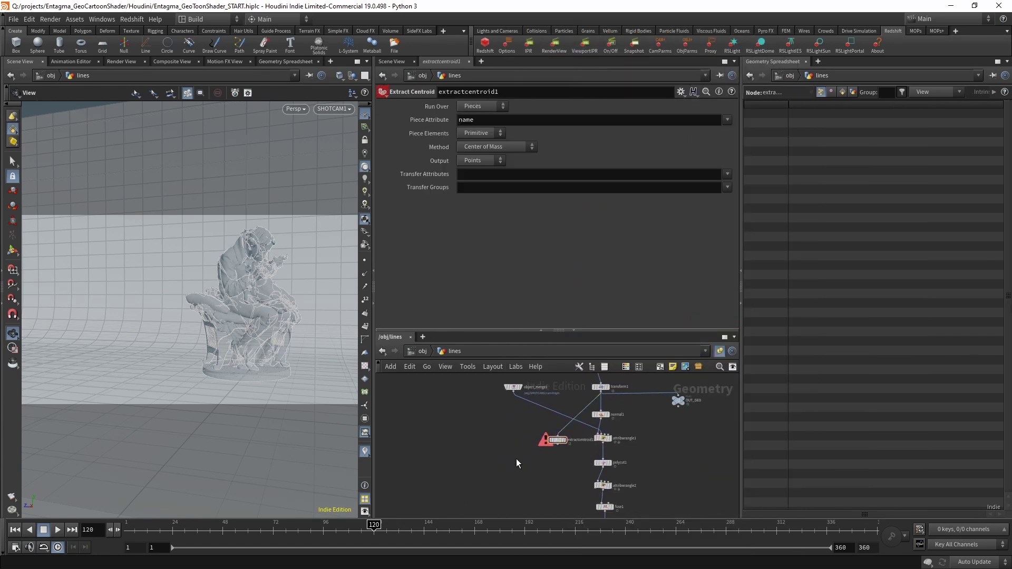
{"action": "key", "text": "Tab"}
{"action": "left_click", "coordinate": [611, 33]}
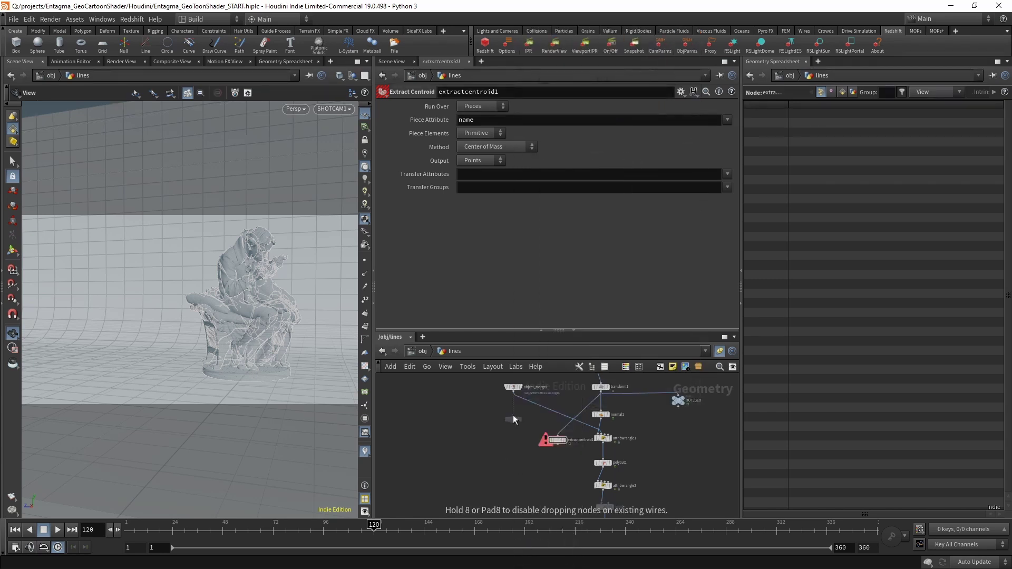
{"action": "left_click", "coordinate": [512, 465]}
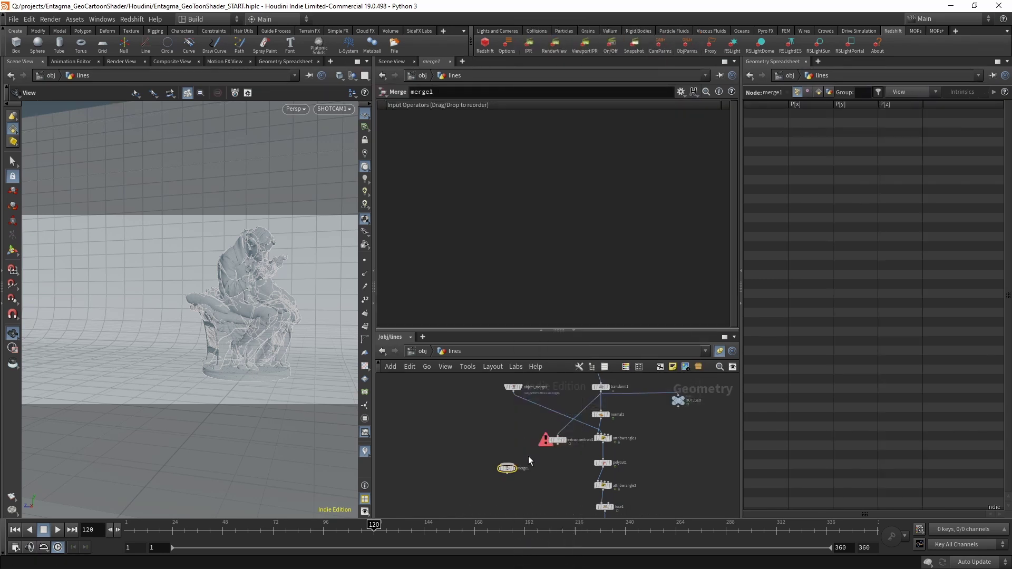
Set extractcentroid1's Run Over to Detail, display it, and wire object_merge1 into merge1.
{"action": "left_click", "coordinate": [559, 440]}
{"action": "left_click", "coordinate": [472, 108]}
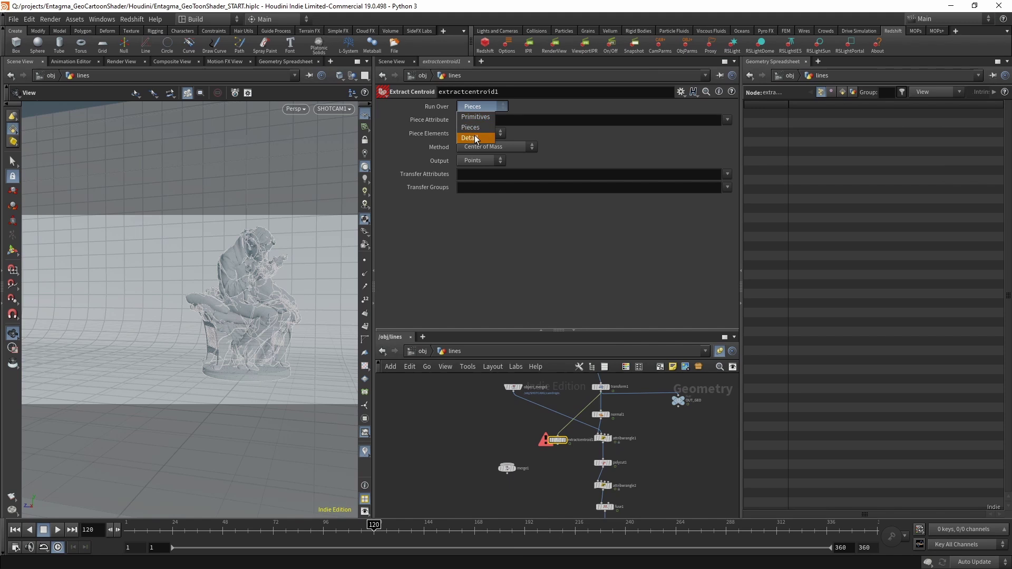
{"action": "left_click", "coordinate": [477, 131]}
{"action": "left_click", "coordinate": [565, 440]}
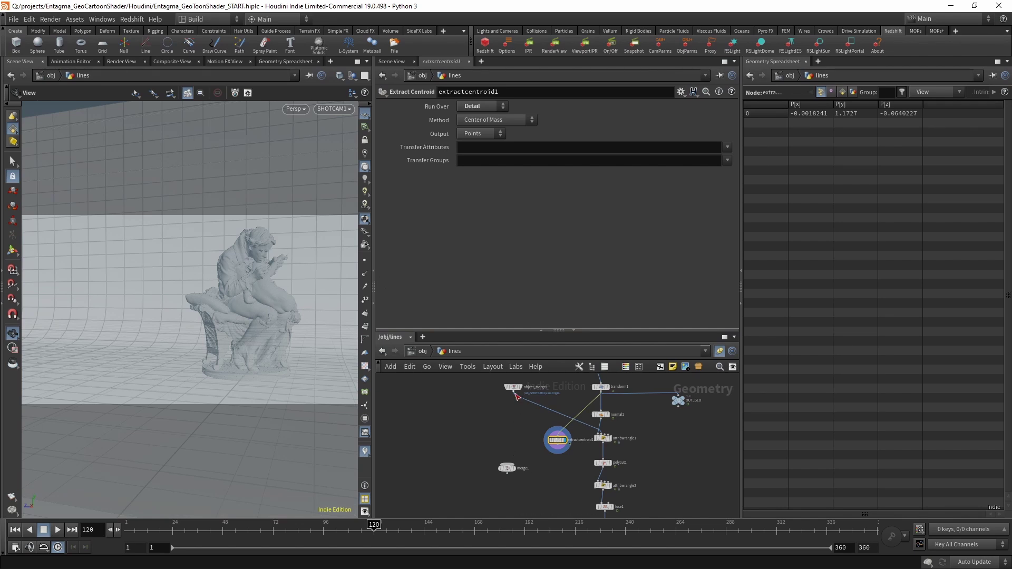
{"action": "left_click_drag", "start_coordinate": [514, 393], "coordinate": [507, 465]}
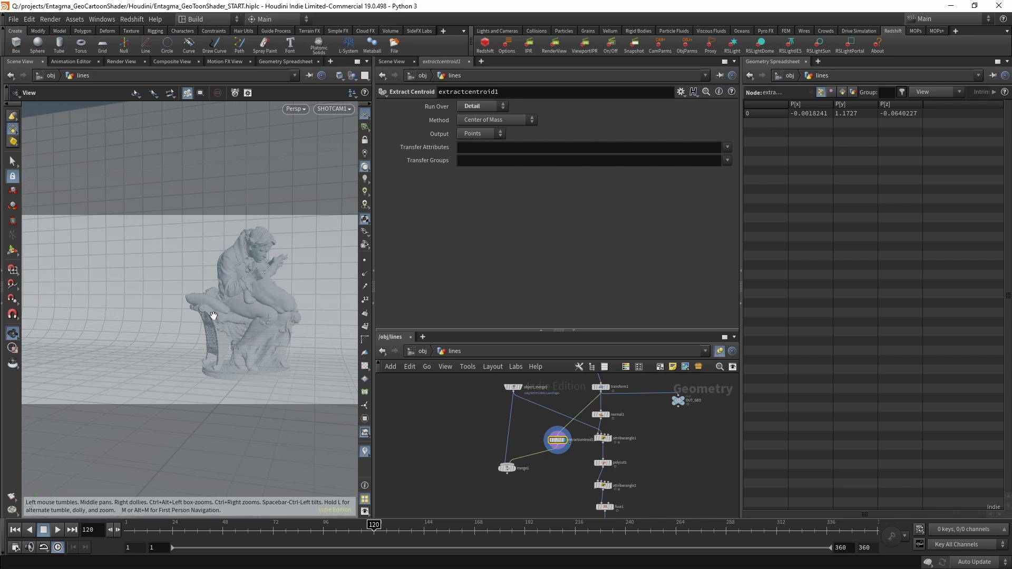
{"action": "scroll", "coordinate": [537, 479], "scroll_direction": "up", "scroll_amount": 3}
Add an Add node after merge1 that builds polygons from the points by group.
{"action": "left_click", "coordinate": [521, 442]}
{"action": "key", "text": "Tab"}
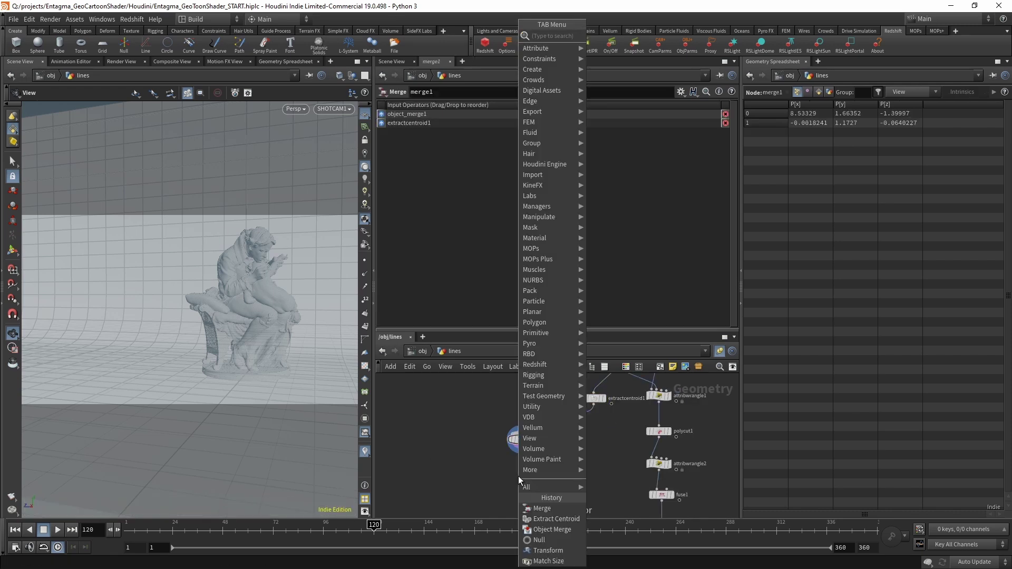
{"action": "type", "text": "add"}
{"action": "key", "text": "Return"}
{"action": "left_click", "coordinate": [517, 476]}
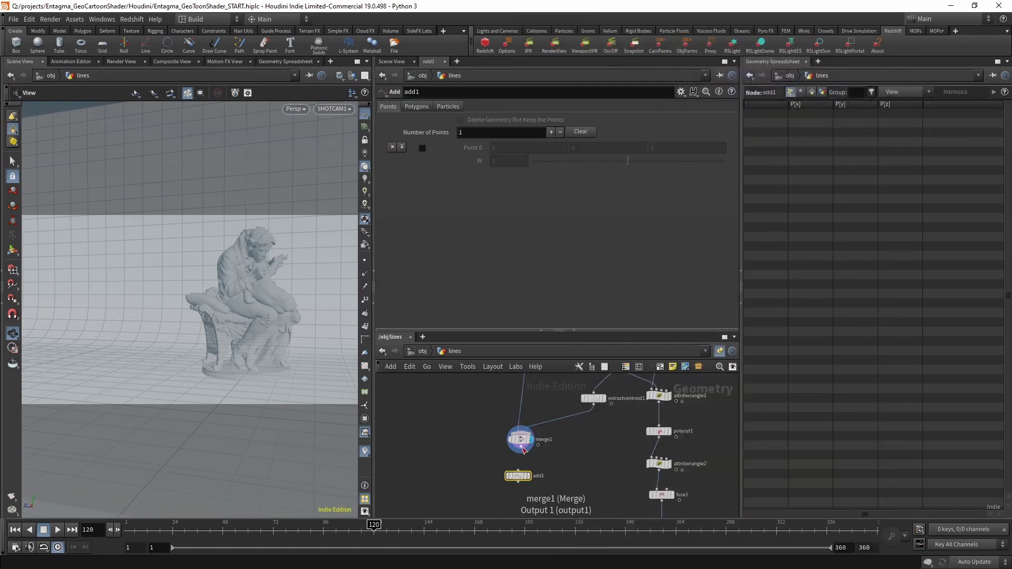
{"action": "left_click_drag", "start_coordinate": [524, 450], "coordinate": [518, 471]}
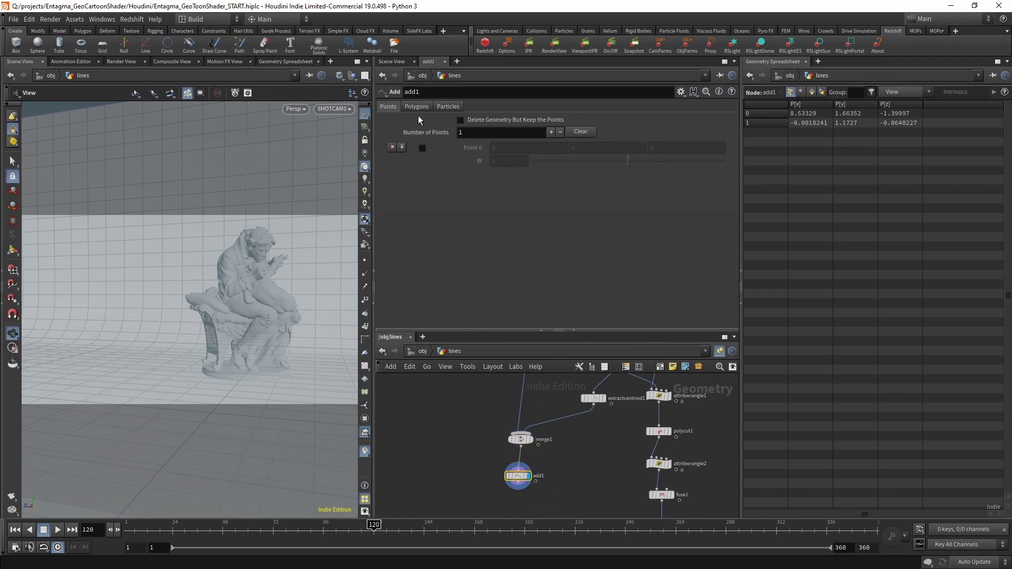
{"action": "left_click", "coordinate": [416, 106]}
{"action": "left_click", "coordinate": [439, 135]}
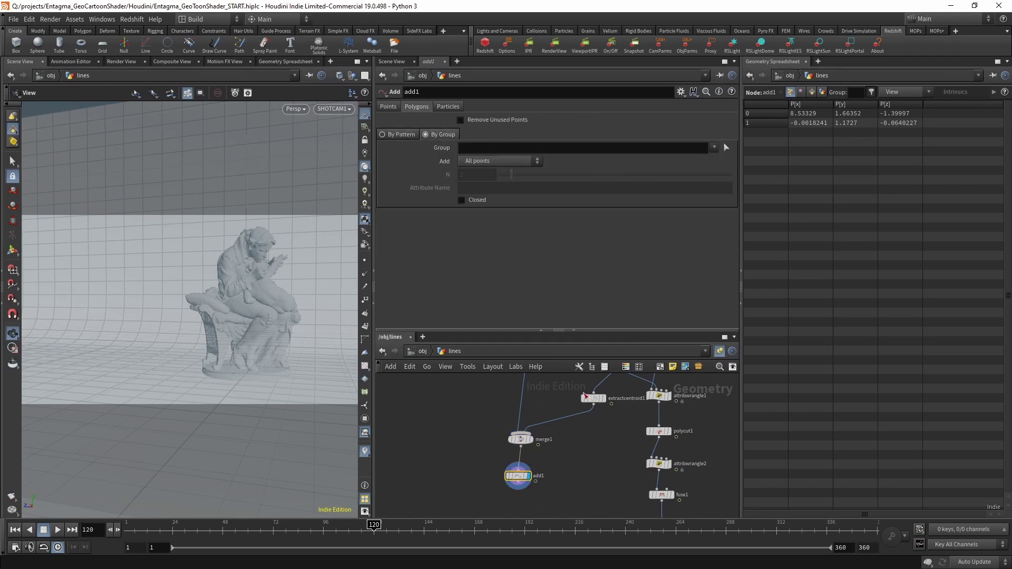
Add a Measure node below add1.
{"action": "middle_click_drag", "start_coordinate": [473, 501], "coordinate": [470, 481]}
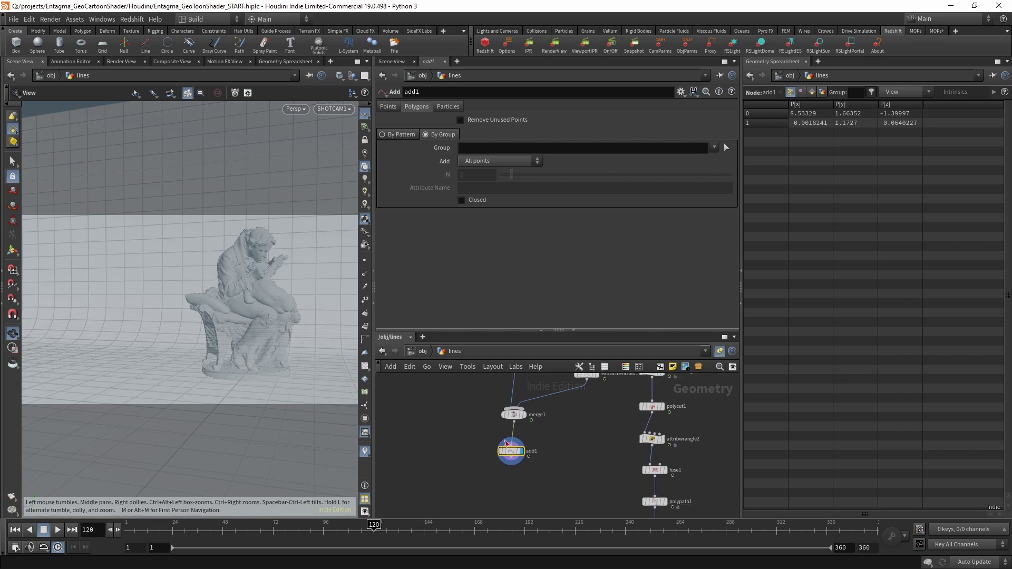
{"action": "key", "text": "Tab"}
{"action": "type", "text": "measure"}
{"action": "key", "text": "Return"}
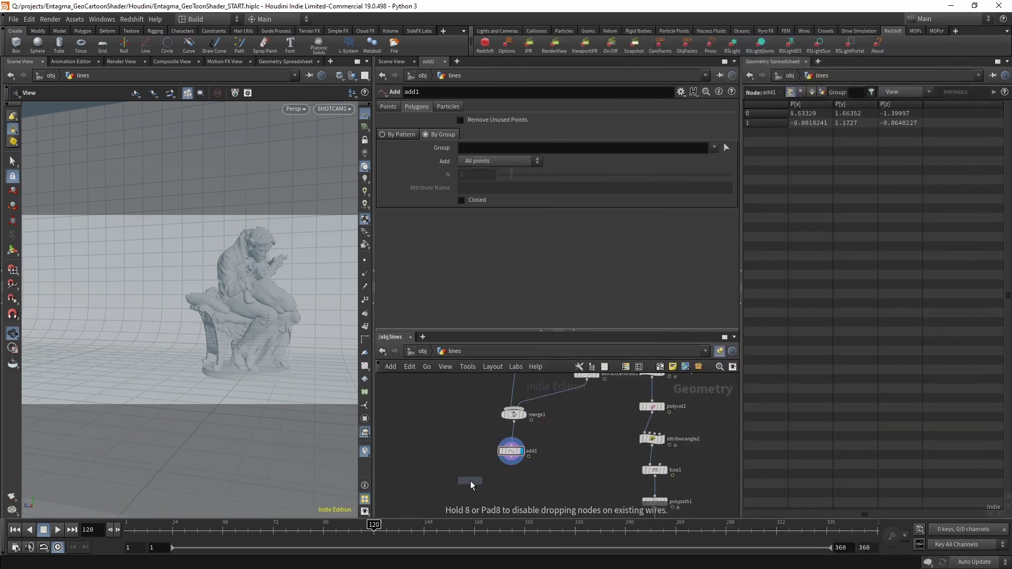
{"action": "key", "text": "Return"}
Set measure1 to perimeter, accumulate Throughout, name it 'dist', and view primitives in the spreadsheet.
{"action": "left_click", "coordinate": [477, 149]}
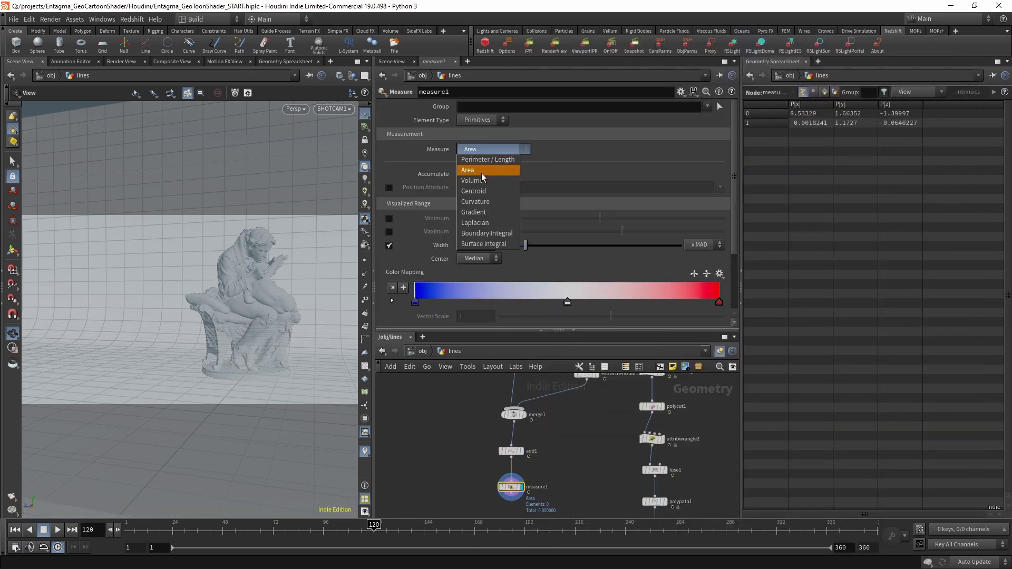
{"action": "left_click", "coordinate": [486, 157]}
{"action": "left_click", "coordinate": [503, 175]}
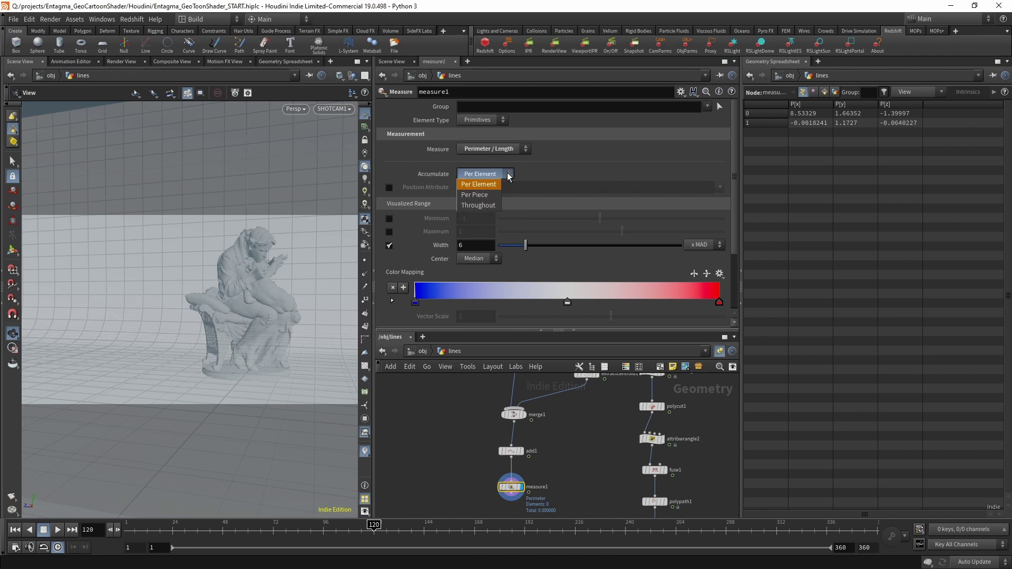
{"action": "left_click", "coordinate": [478, 205]}
{"action": "scroll", "coordinate": [492, 252], "scroll_direction": "down", "scroll_amount": 3}
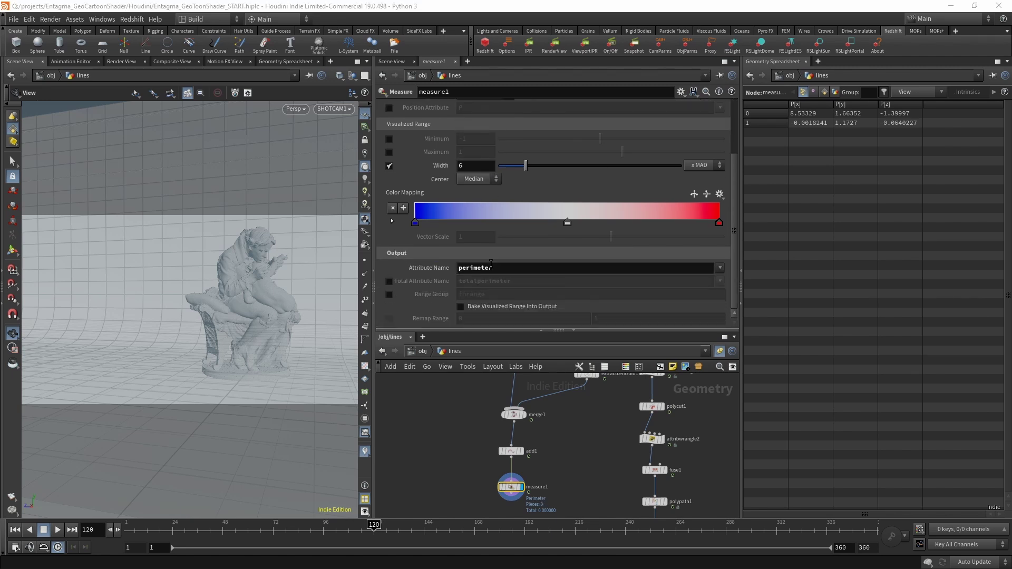
{"action": "double_click", "coordinate": [475, 268]}
{"action": "type", "text": "dist"}
{"action": "key", "text": "Return"}
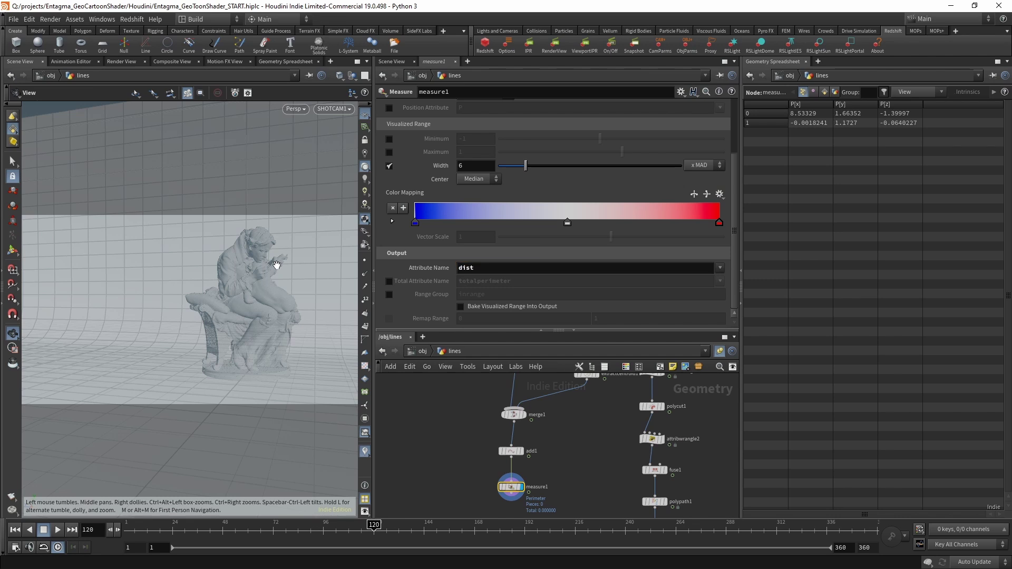
{"action": "left_click", "coordinate": [825, 91]}
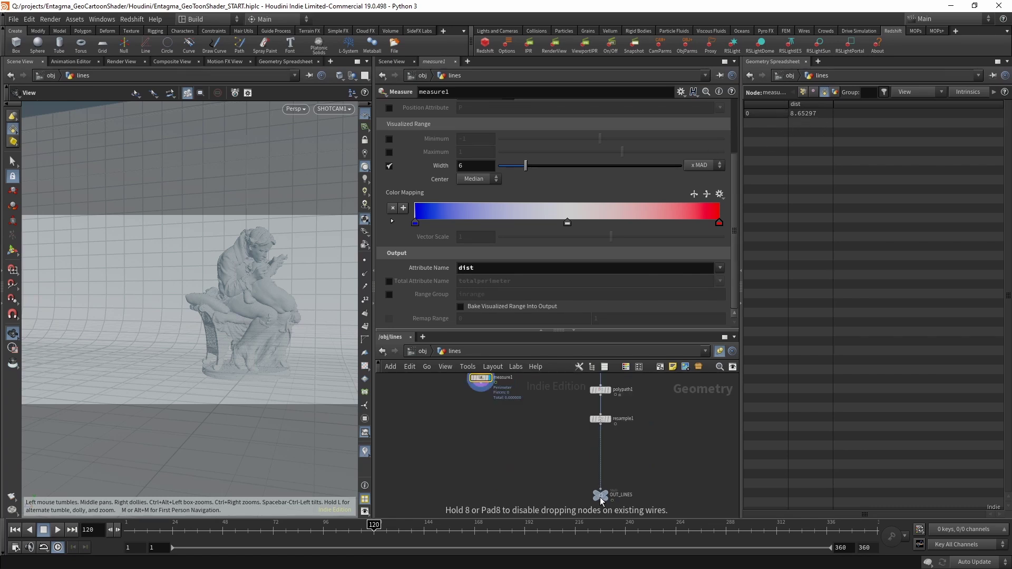
Add an Attribute Wrangle above OUT_LINES with measure1 in its second input, and display it.
{"action": "left_click", "coordinate": [601, 469]}
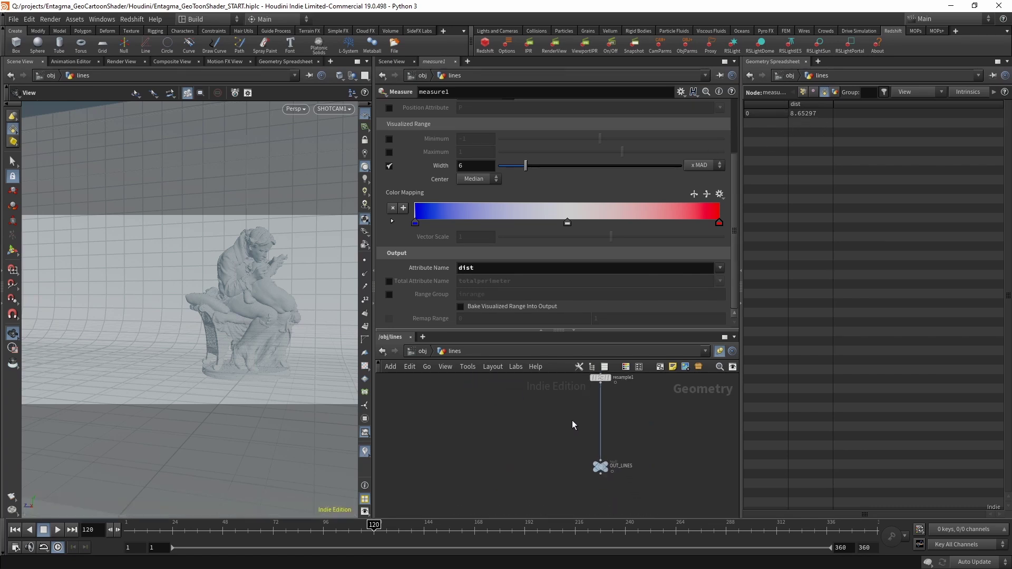
{"action": "key", "text": "Tab"}
{"action": "type", "text": "wrangle"}
{"action": "key", "text": "Return"}
{"action": "left_click", "coordinate": [536, 425]}
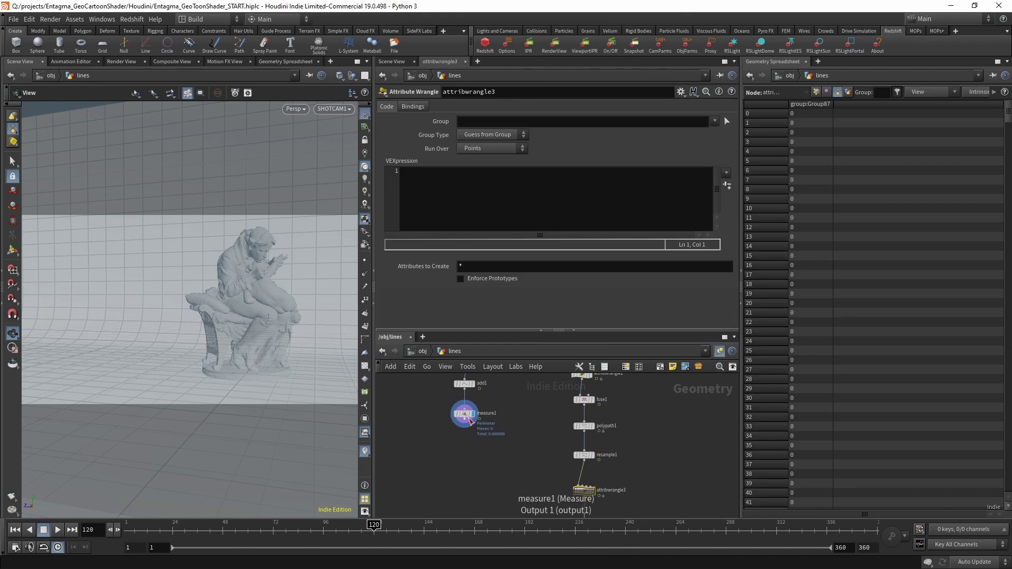
{"action": "left_click", "coordinate": [469, 423]}
{"action": "left_click", "coordinate": [537, 410]}
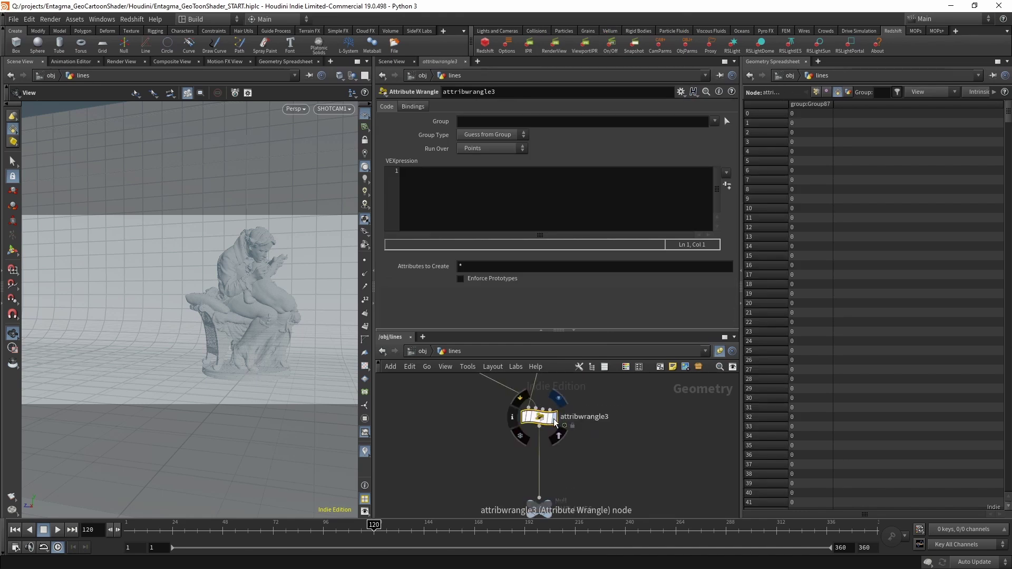
{"action": "left_click", "coordinate": [553, 417]}
Write VEX reading prim attribute 'dist' from input 1 and a 'multiplier' channel.
{"action": "left_click", "coordinate": [483, 208]}
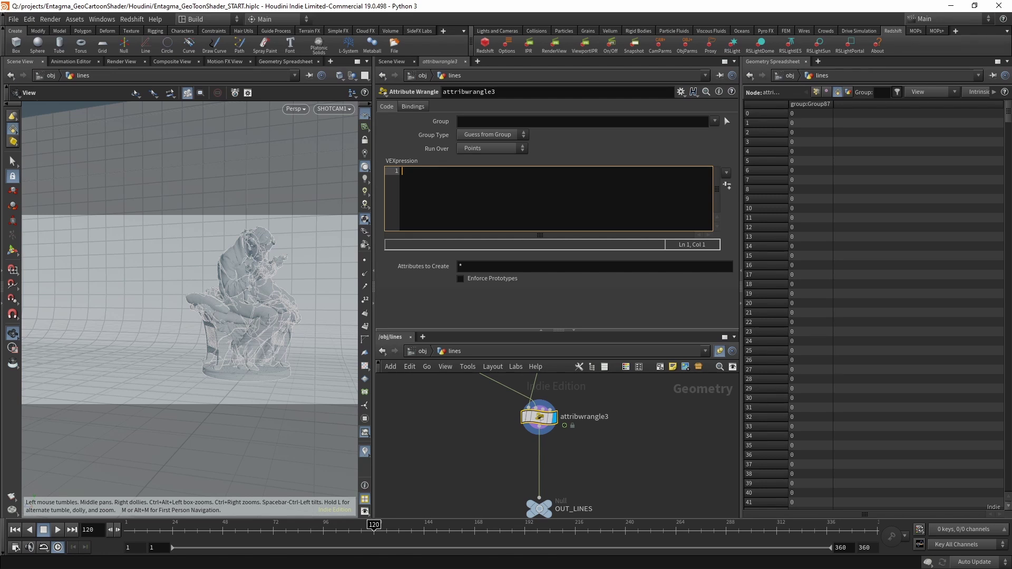
{"action": "type", "text": "float dist"}
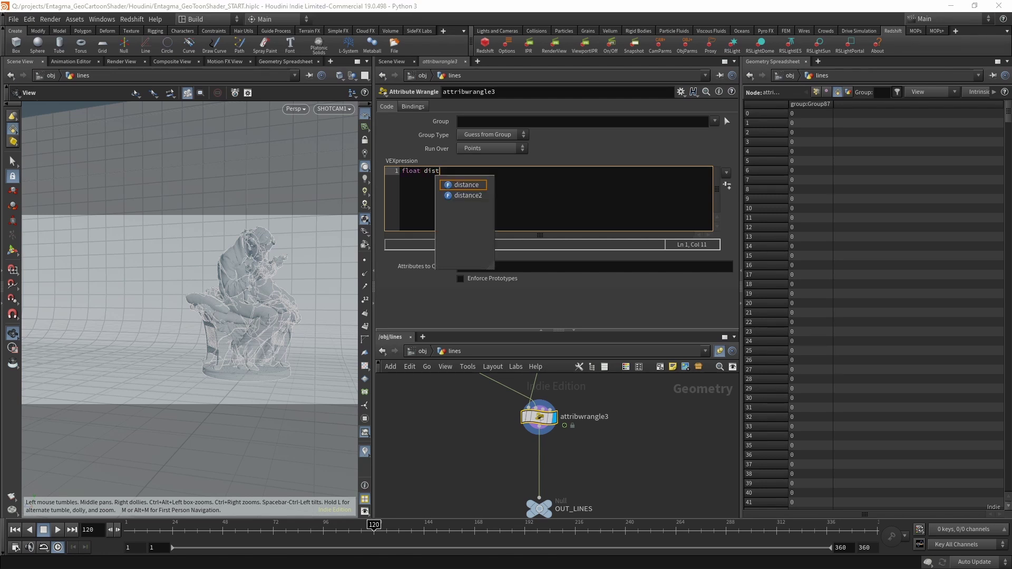
{"action": "type", "text": " = prim"}
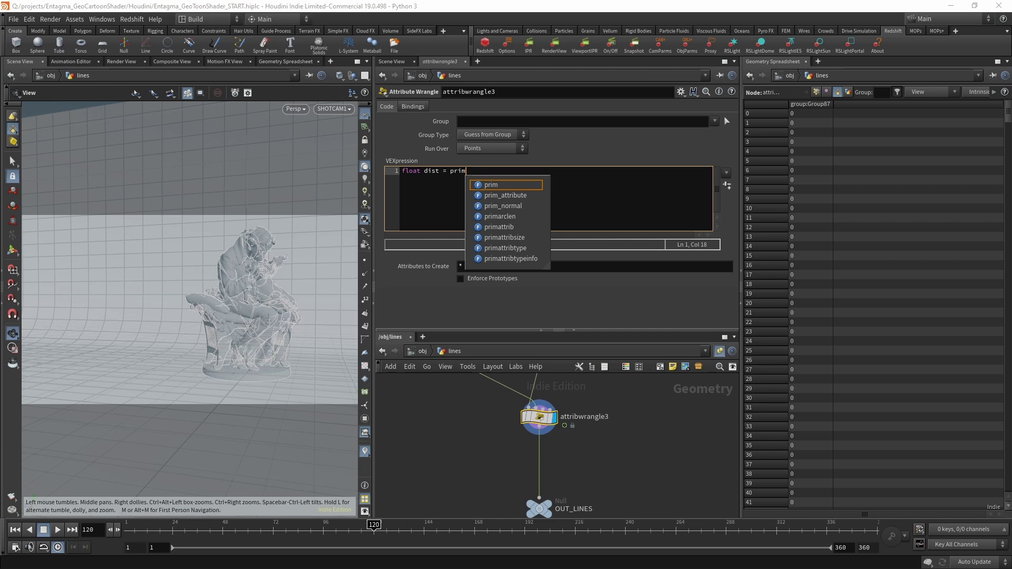
{"action": "type", "text": "("}
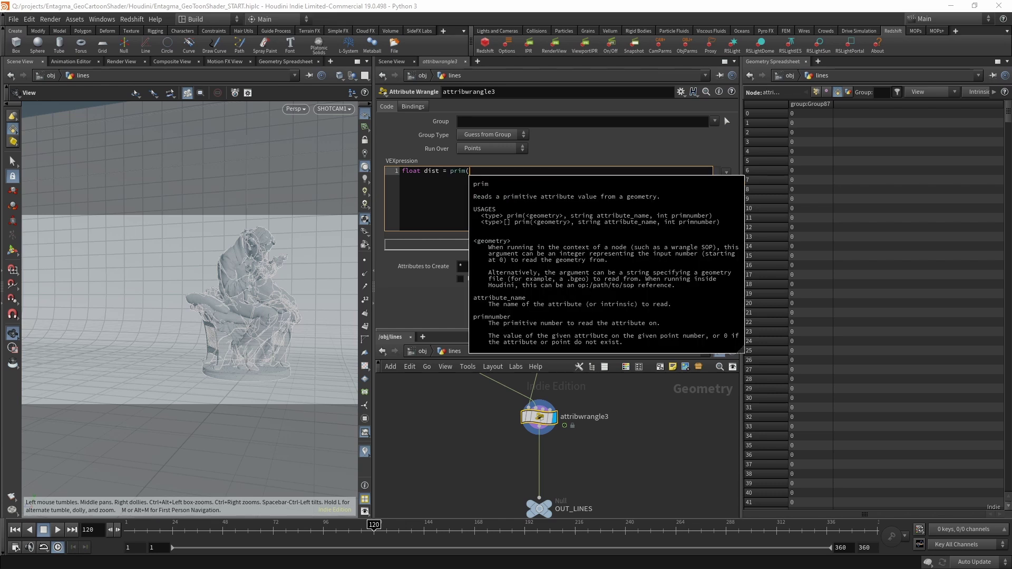
{"action": "type", "text": "1,"}
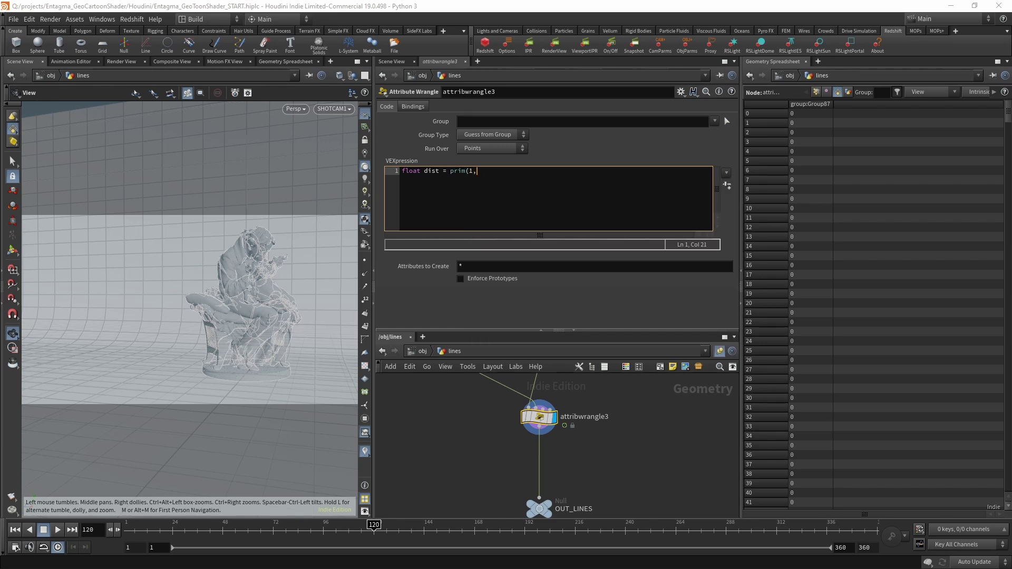
{"action": "type", "text": " \"dist\", 0);"}
{"action": "key", "text": "Return"}
{"action": "key", "text": "Return"}
{"action": "type", "text": "float mult"}
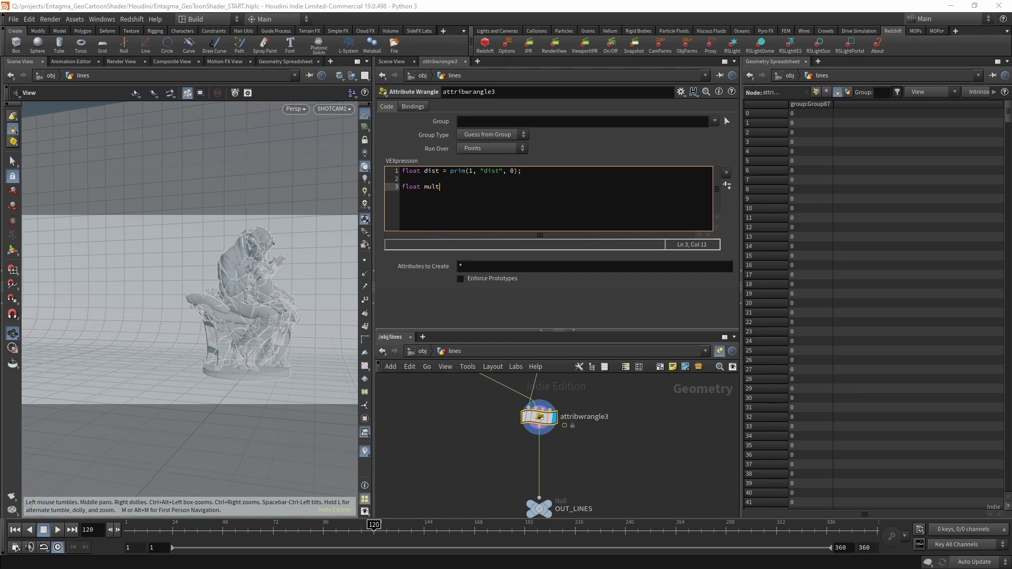
{"action": "type", "text": "iplier = chf(\"m\");"}
{"action": "key", "text": "Left"}
{"action": "key", "text": "Left"}
{"action": "type", "text": "\"multiplier"}
Create the Multiplier spare parameter at 0.02 and add 'f@pscale = dist * multiplier;'.
{"action": "left_click", "coordinate": [727, 185]}
{"action": "type", "text": ".02"}
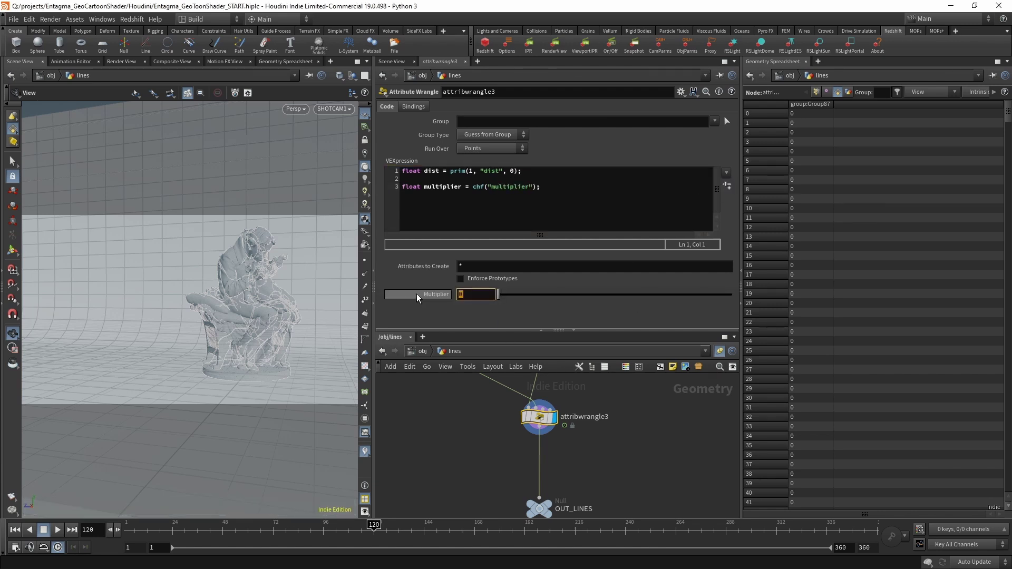
{"action": "key", "text": "Return"}
{"action": "left_click", "coordinate": [519, 222]}
{"action": "key", "text": "Return"}
{"action": "key", "text": "Return"}
{"action": "type", "text": "f@pscale "}
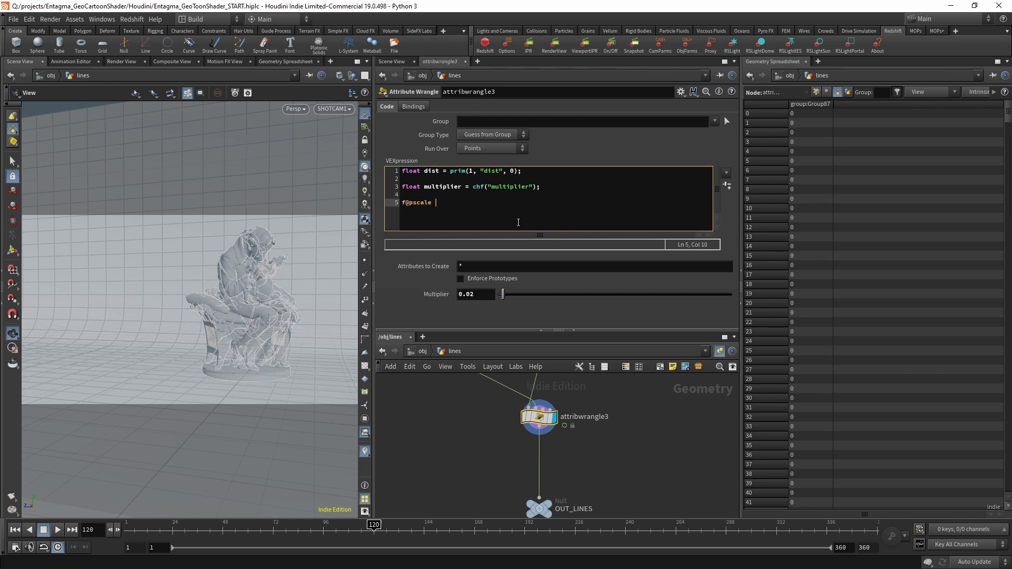
{"action": "type", "text": "= dist "}
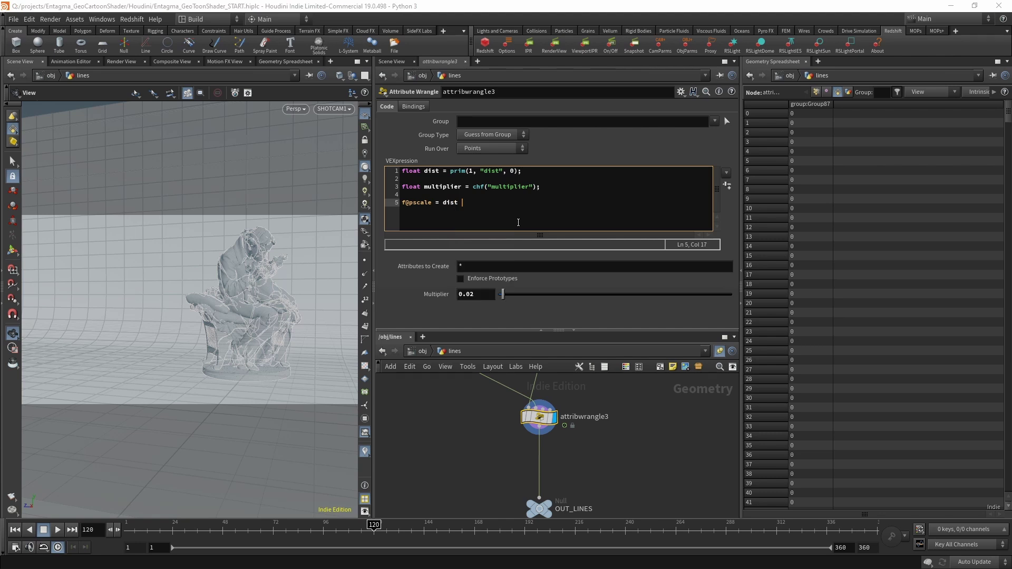
{"action": "type", "text": "* multiplier;"}
At /obj, show the lines object's Redshift strand settings and start a Redshift IPR render.
{"action": "left_click", "coordinate": [422, 351]}
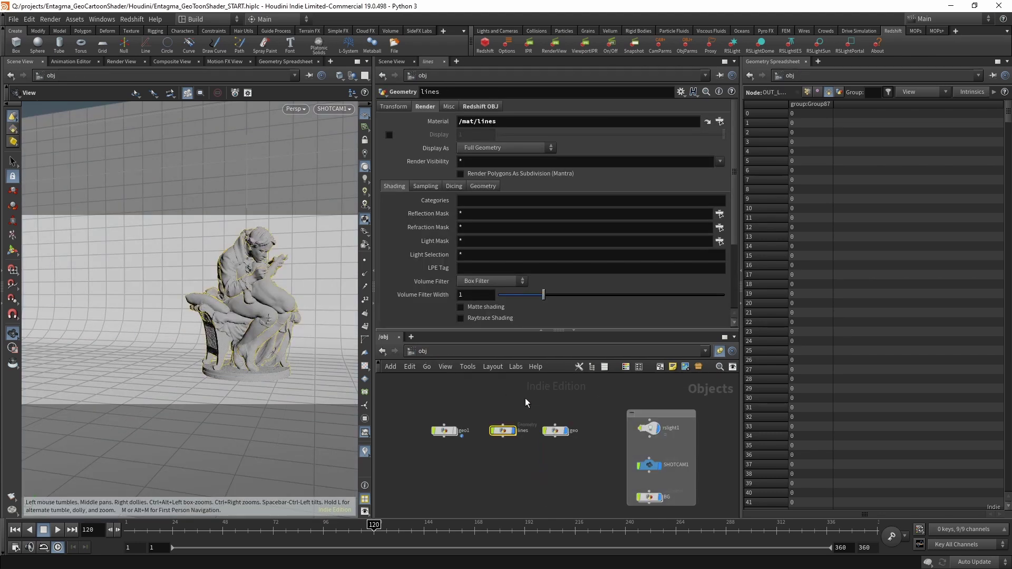
{"action": "left_click", "coordinate": [480, 107]}
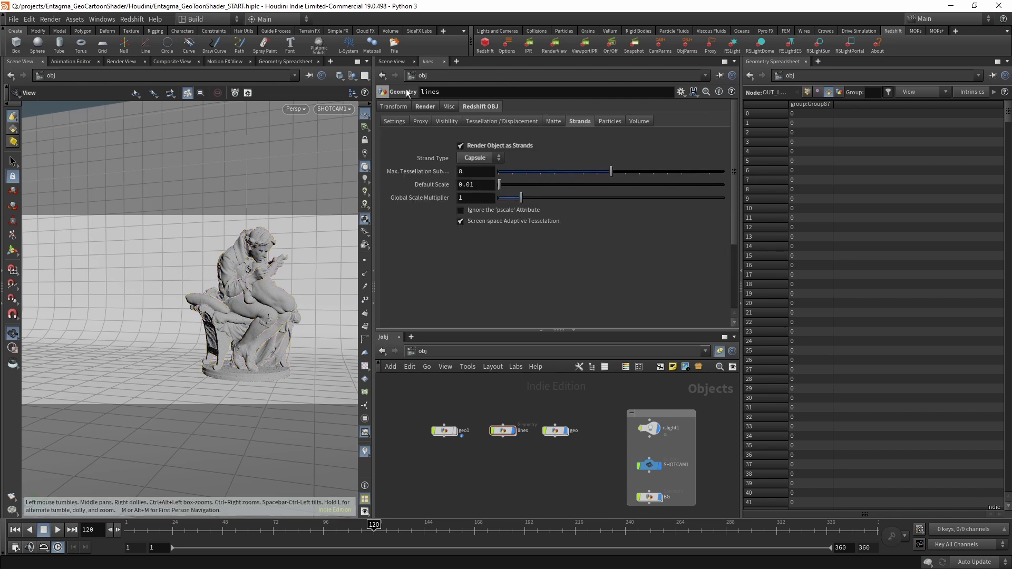
{"action": "left_click", "coordinate": [554, 45]}
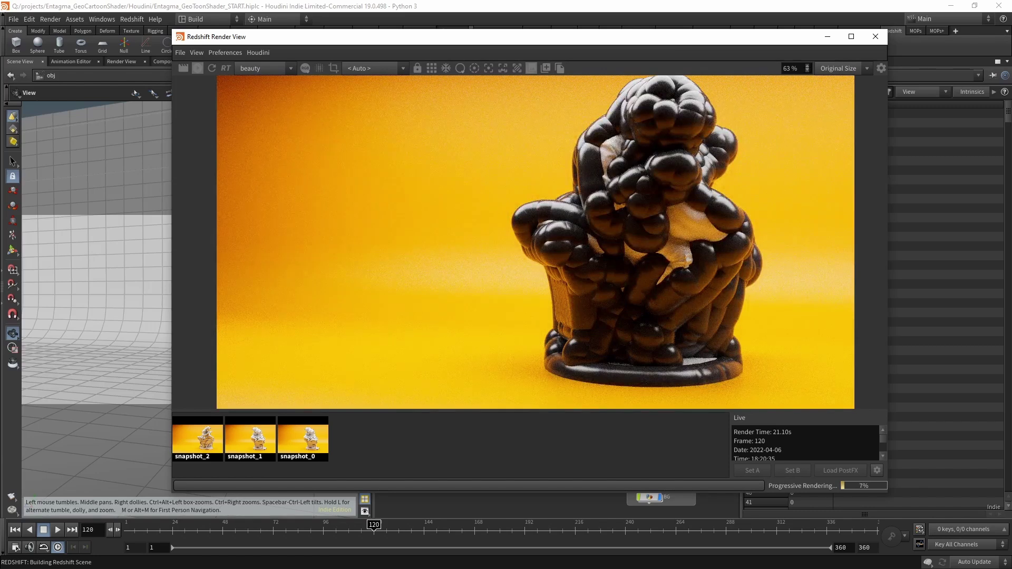
{"action": "left_click_drag", "start_coordinate": [317, 36], "coordinate": [486, 244]}
Lower the strand Global Scale Multiplier to 0.1 and dolly the camera onto the statue's arms.
{"action": "double_click", "coordinate": [482, 201]}
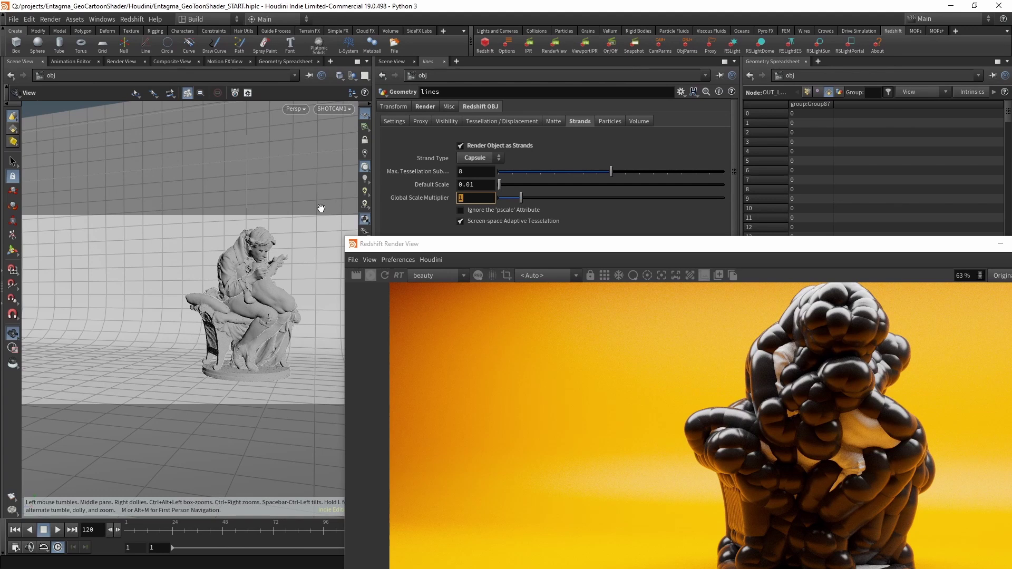
{"action": "type", "text": "0.1"}
{"action": "key", "text": "Return"}
{"action": "left_click_drag", "start_coordinate": [740, 254], "coordinate": [871, 324]}
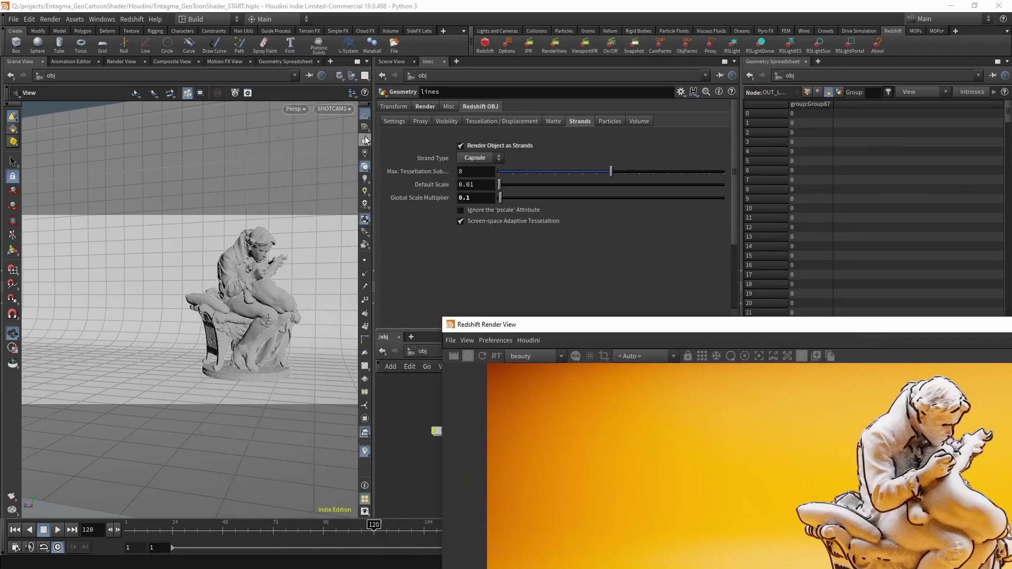
{"action": "right_click_drag", "start_coordinate": [259, 285], "coordinate": [310, 109]}
{"action": "left_click", "coordinate": [630, 325]}
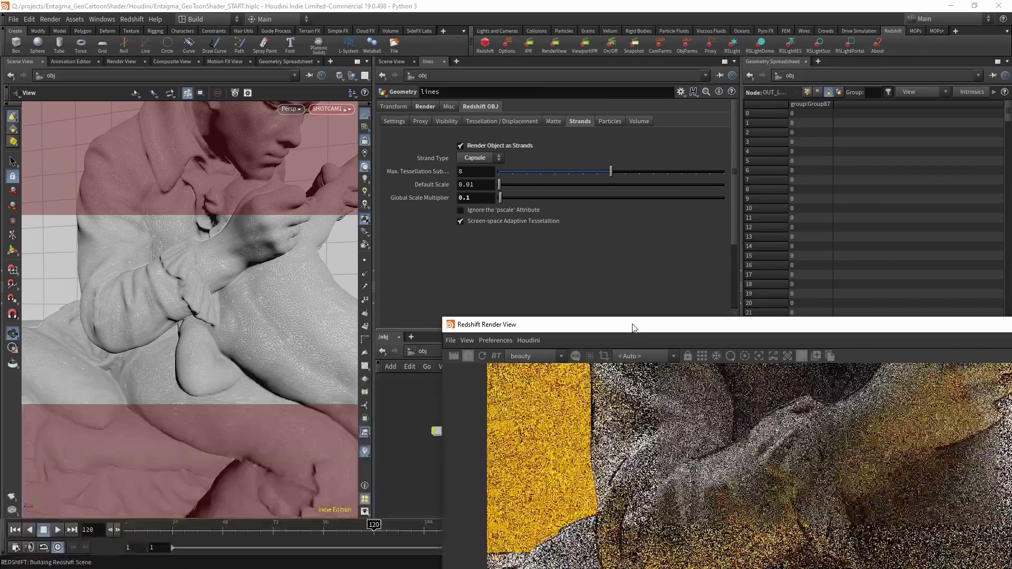
Snapshot the close-up render, then pull the camera back to frame the whole statue.
{"action": "left_click_drag", "start_coordinate": [635, 328], "coordinate": [470, 102]}
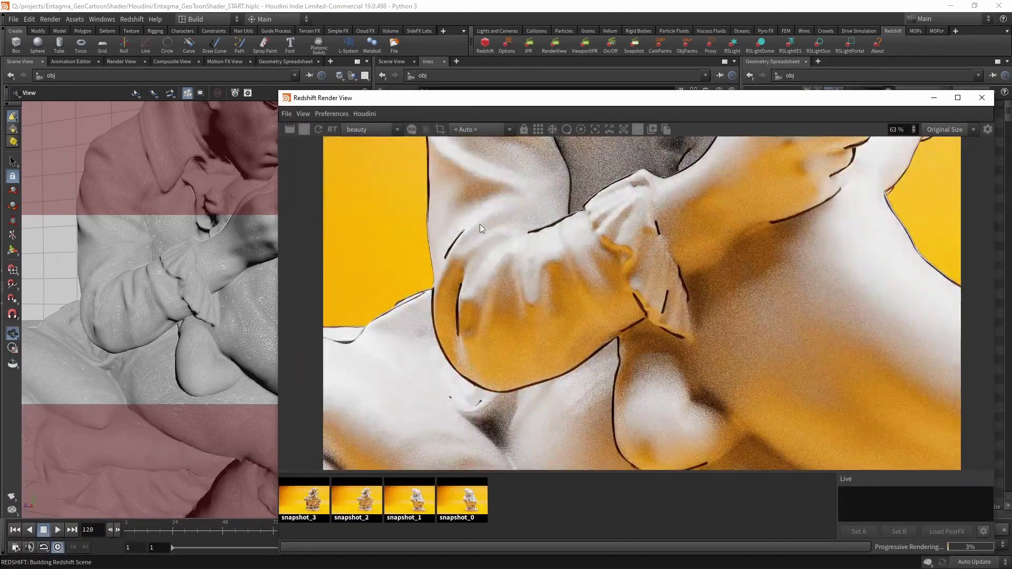
{"action": "left_click", "coordinate": [653, 129]}
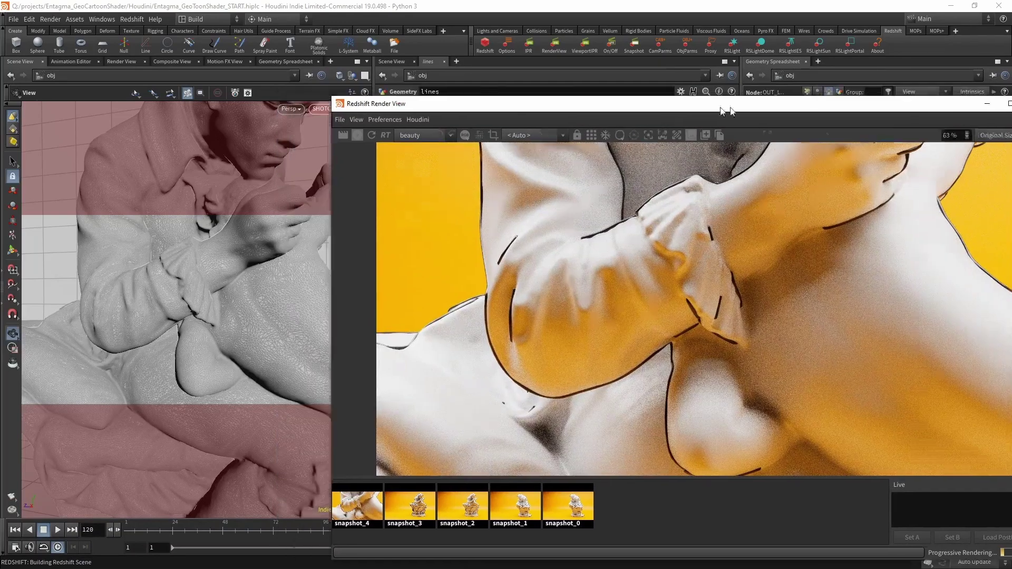
{"action": "right_click_drag", "start_coordinate": [271, 248], "coordinate": [280, 480]}
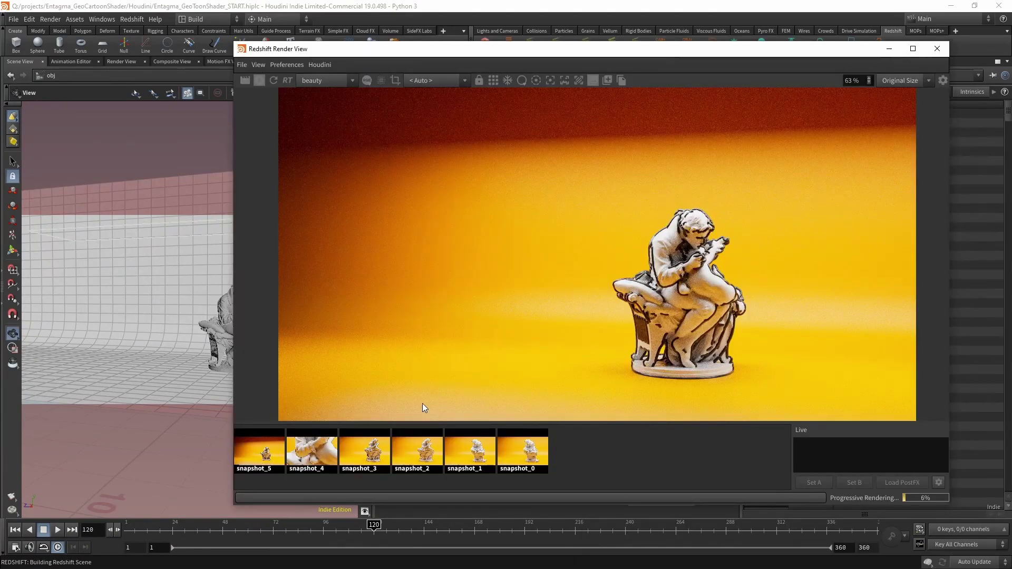
Compare snapshots 3, 5 and 4, ending on snapshot_5.
{"action": "left_click", "coordinate": [369, 454]}
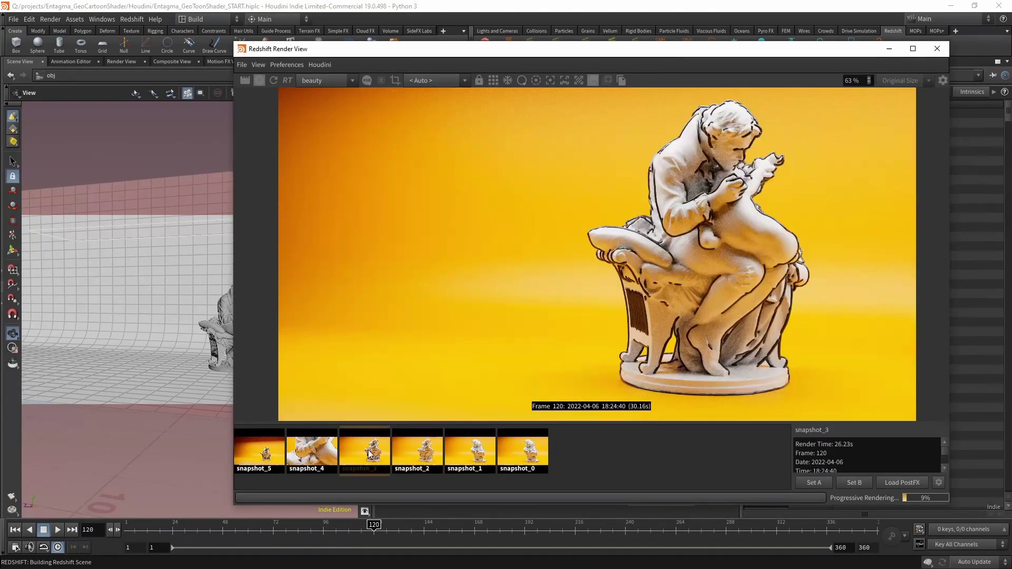
{"action": "left_click", "coordinate": [261, 452]}
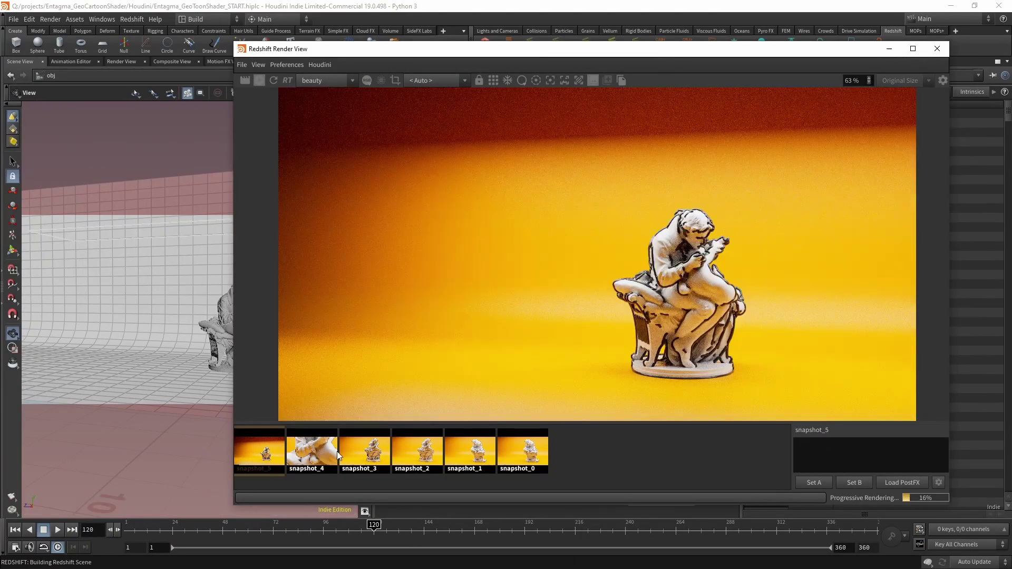
{"action": "left_click", "coordinate": [368, 453]}
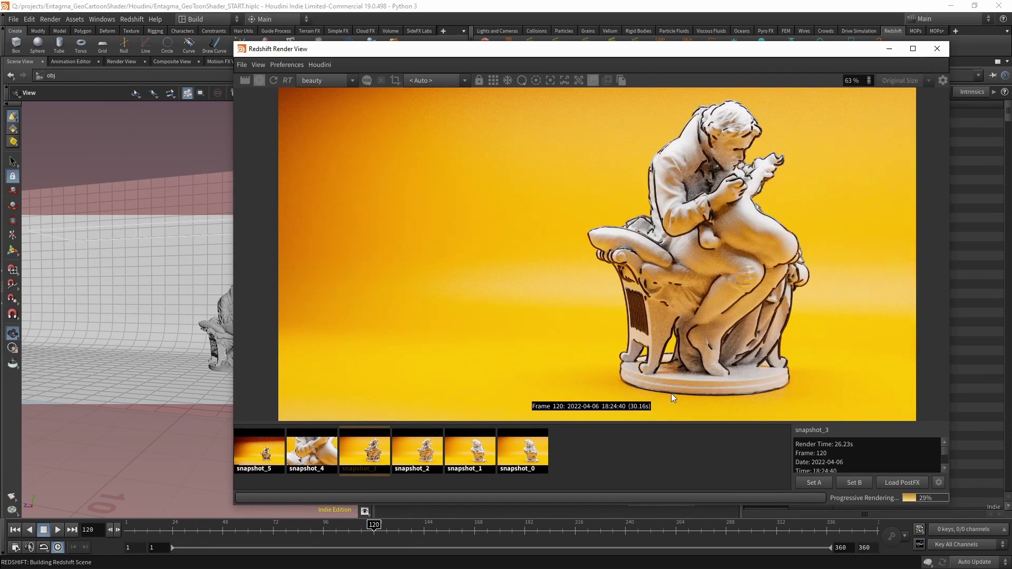
{"action": "left_click", "coordinate": [279, 466]}
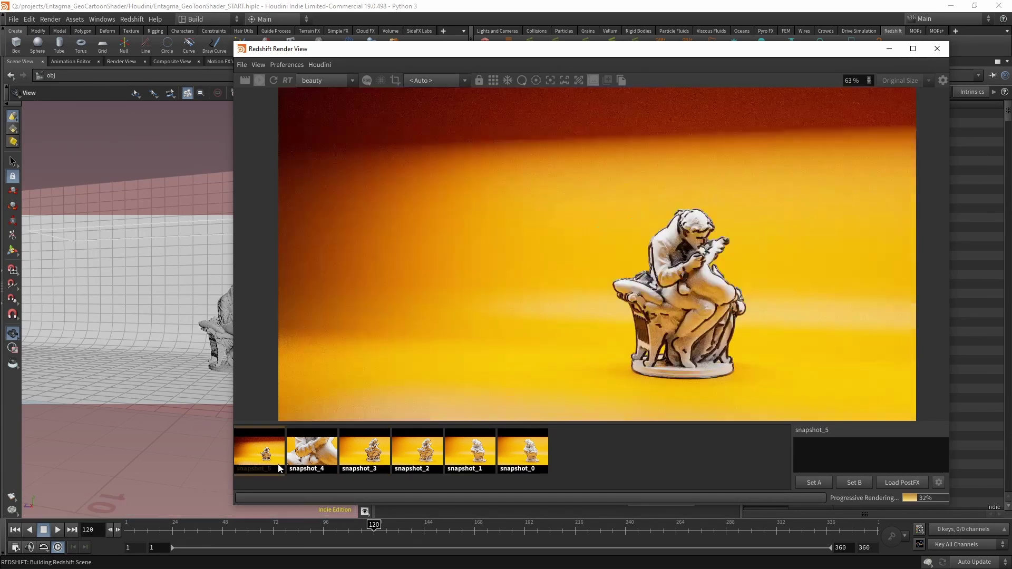
{"action": "left_click", "coordinate": [313, 464]}
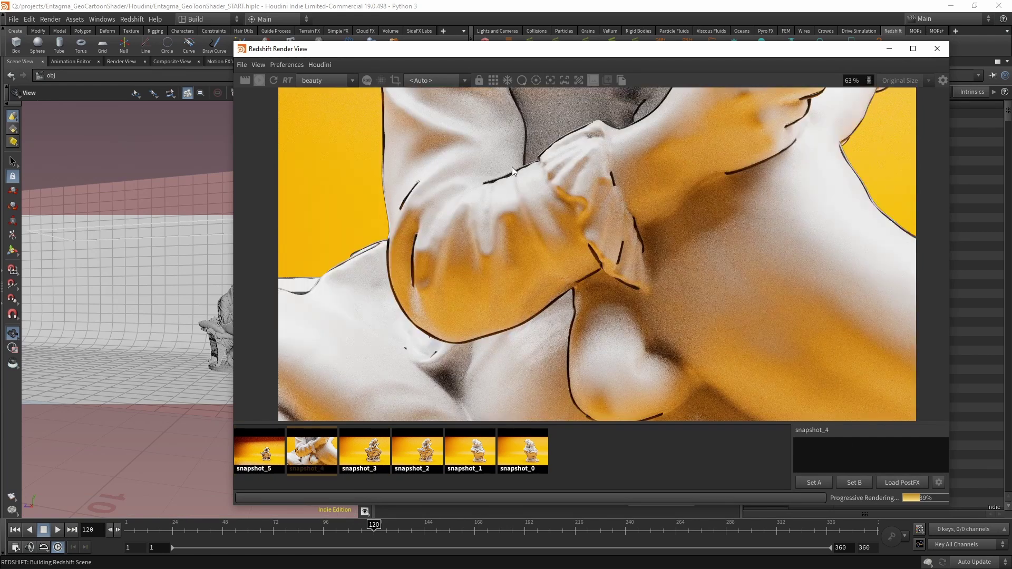
{"action": "left_click", "coordinate": [251, 467]}
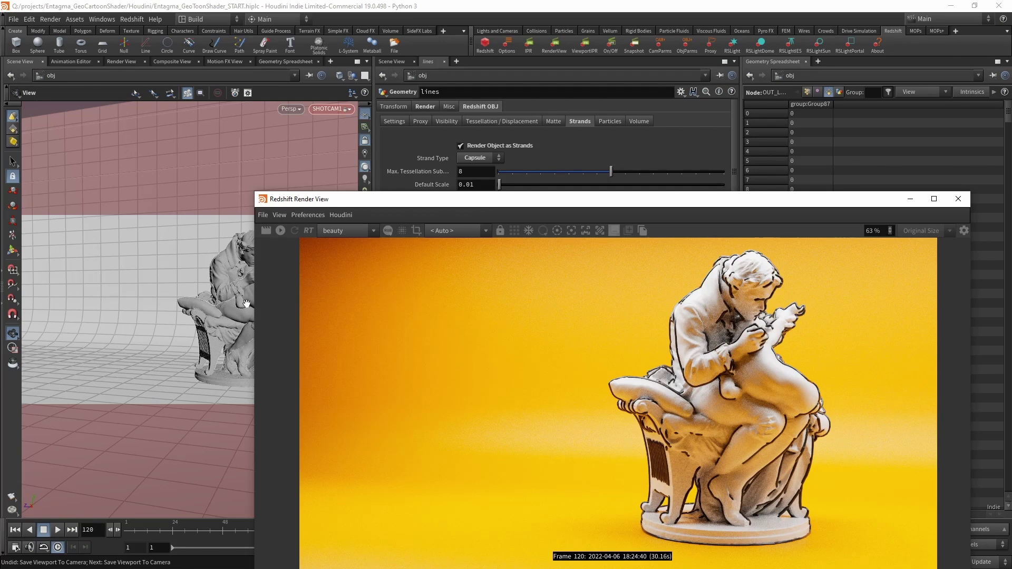
{"action": "left_click_drag", "start_coordinate": [320, 203], "coordinate": [224, 67]}
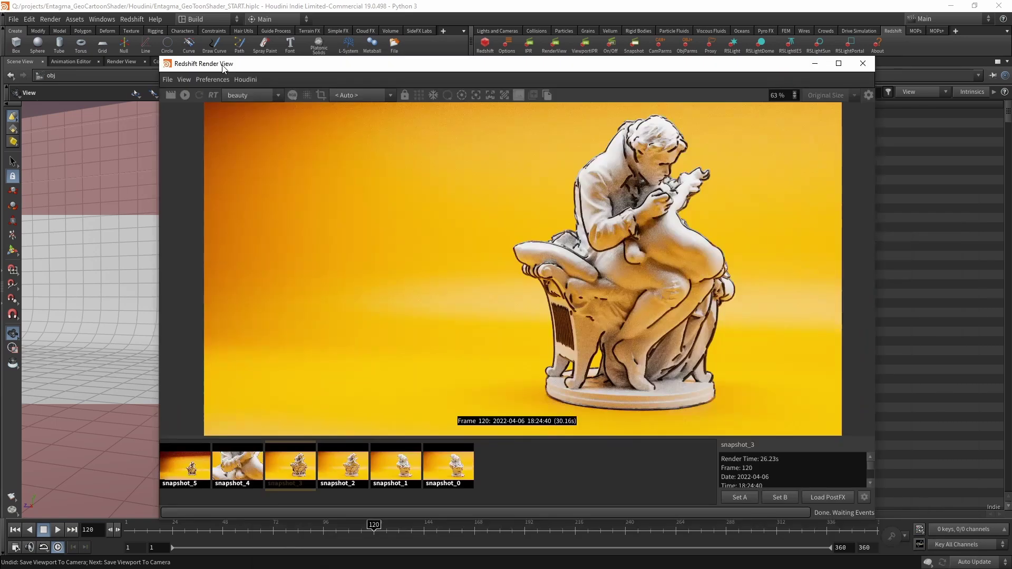